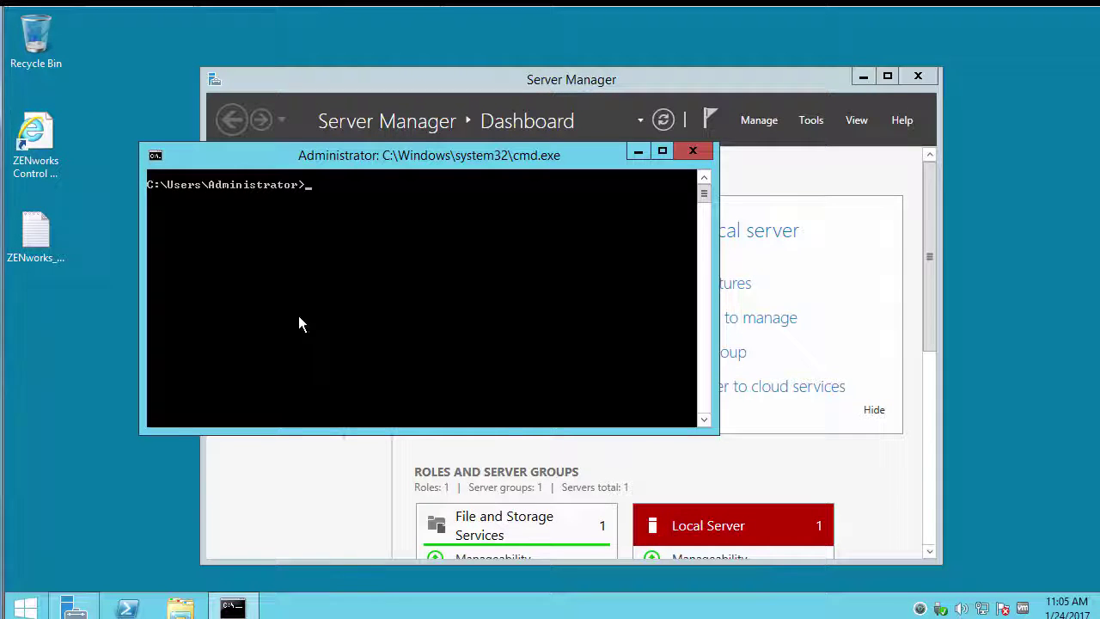
Run winver at the command prompt to check the server's Windows version
type("winver")
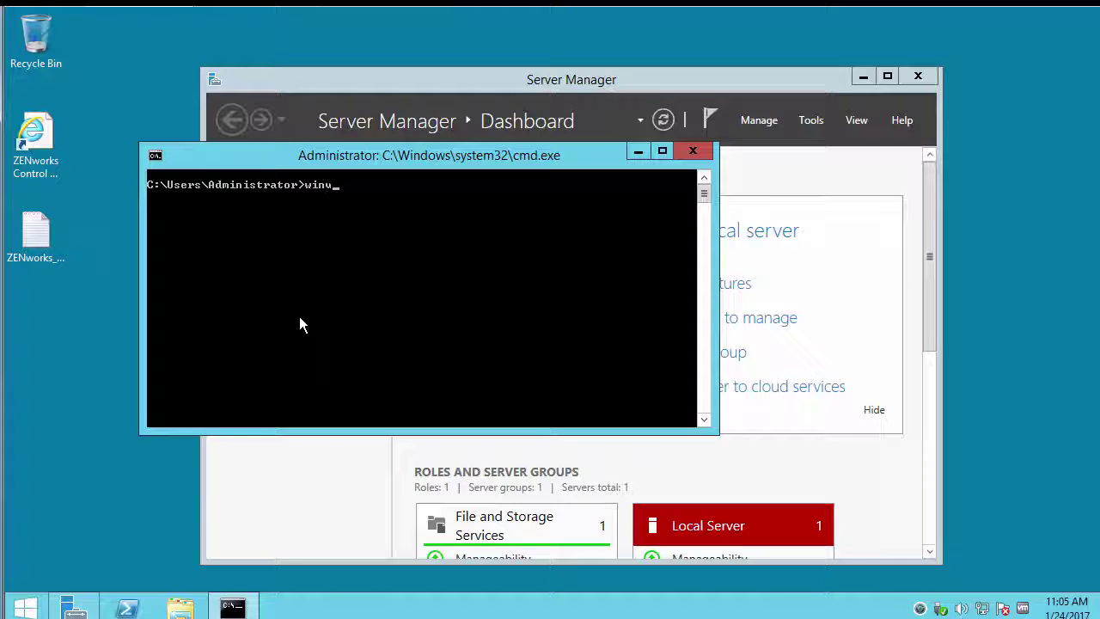
key("Return")
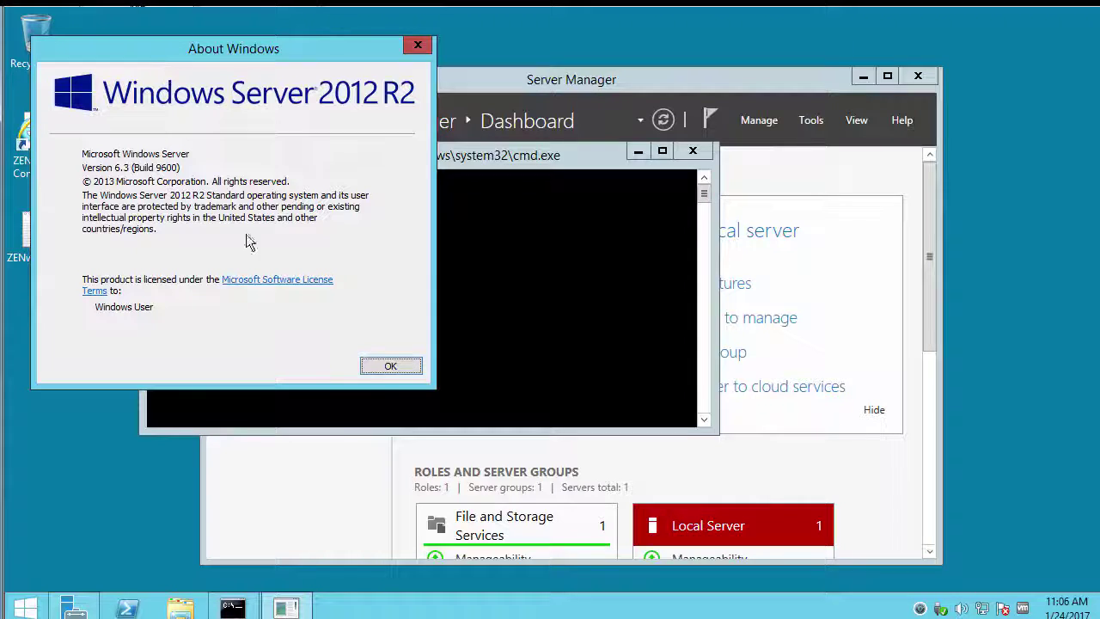
Open the ZENworks folder on Local Disk (C:) in File Explorer to check for the ZENworks Diagnostic Center folders
right_click(170, 608)
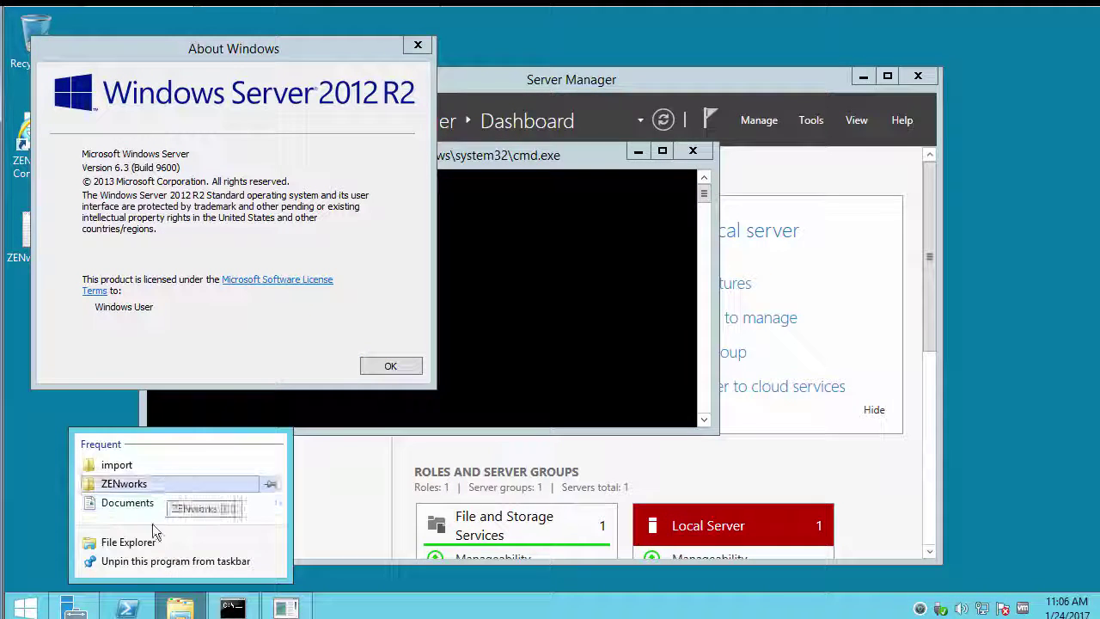
left_click(150, 549)
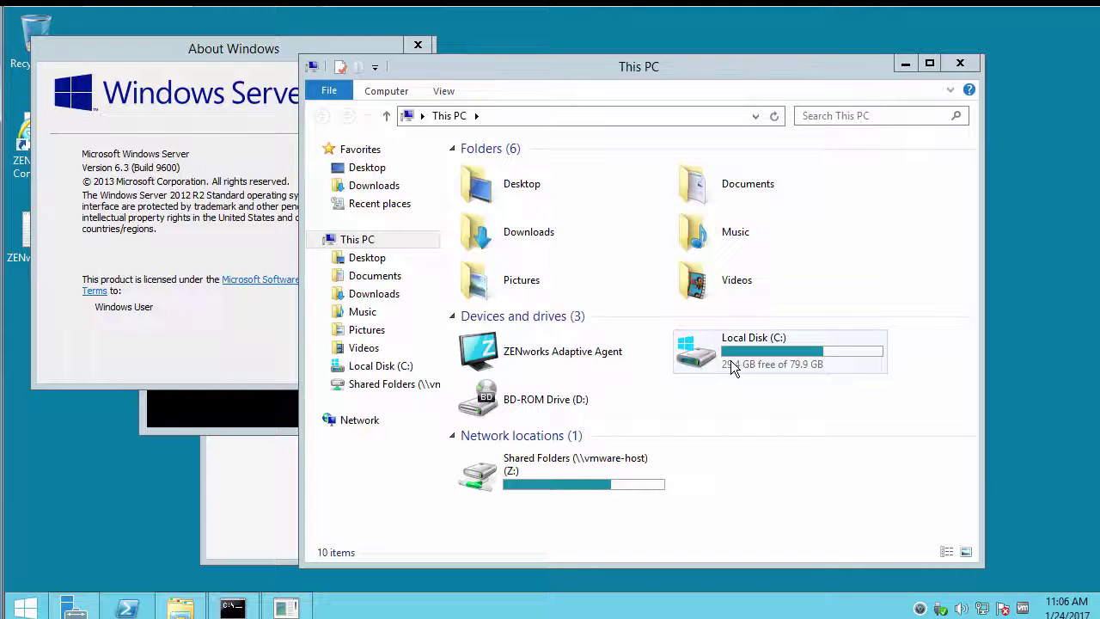
left_click(731, 362)
double_click(731, 362)
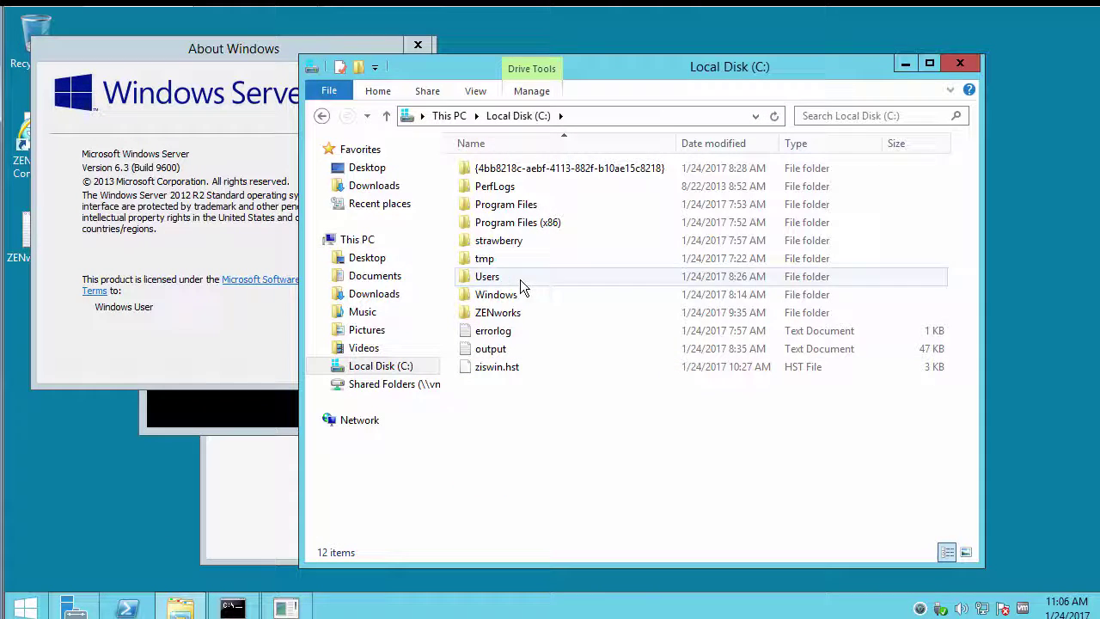
double_click(501, 314)
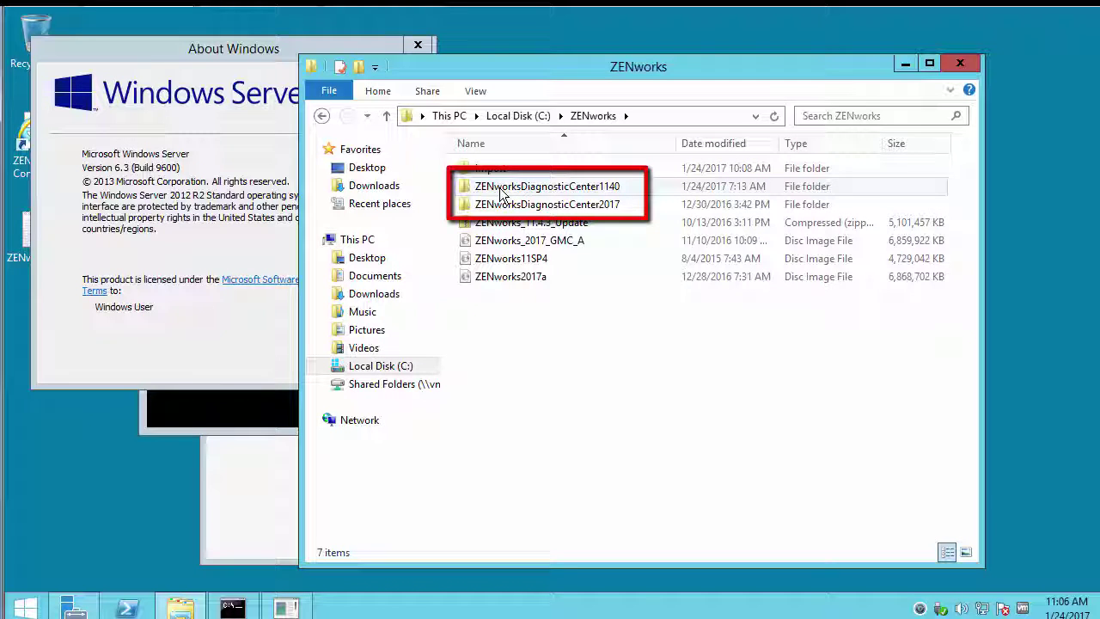
Close the About Windows dialog and the Server Manager window
left_click(249, 484)
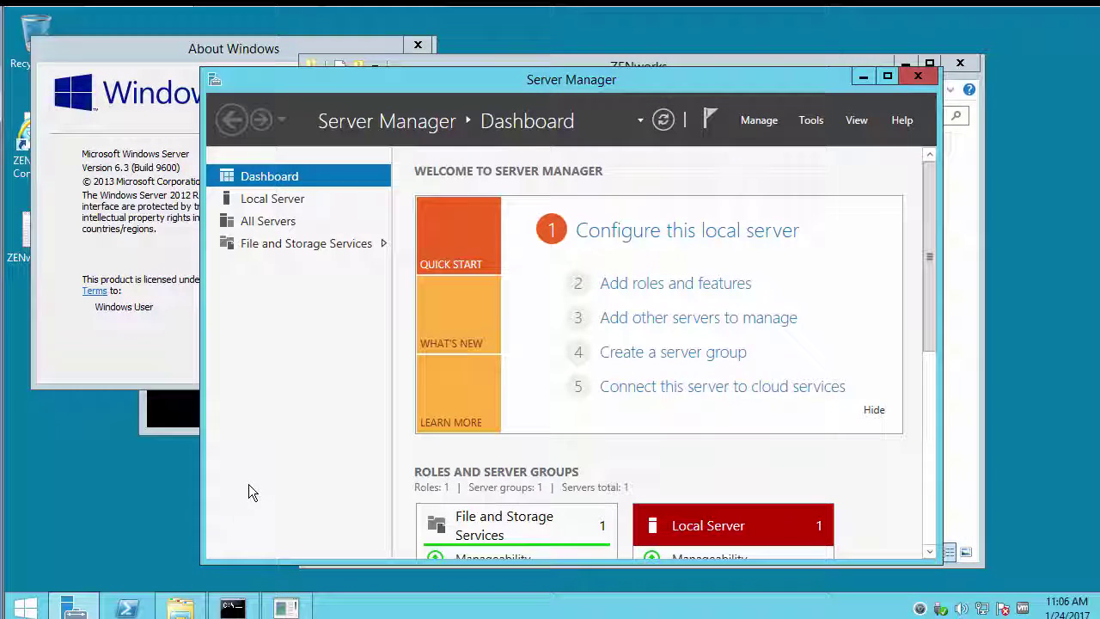
left_click(138, 370)
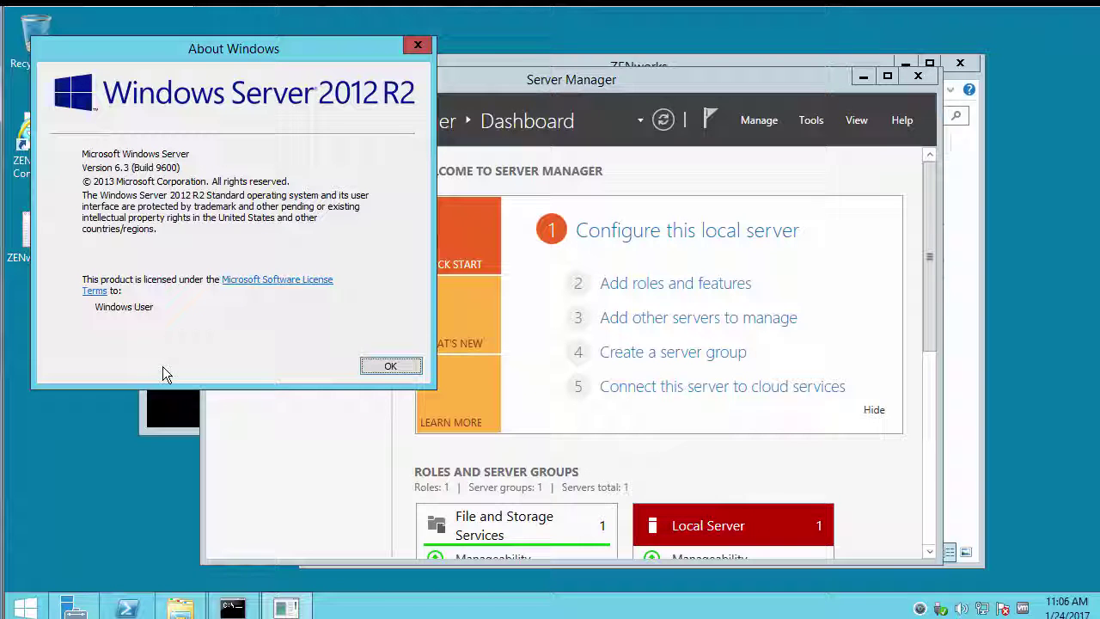
left_click(402, 368)
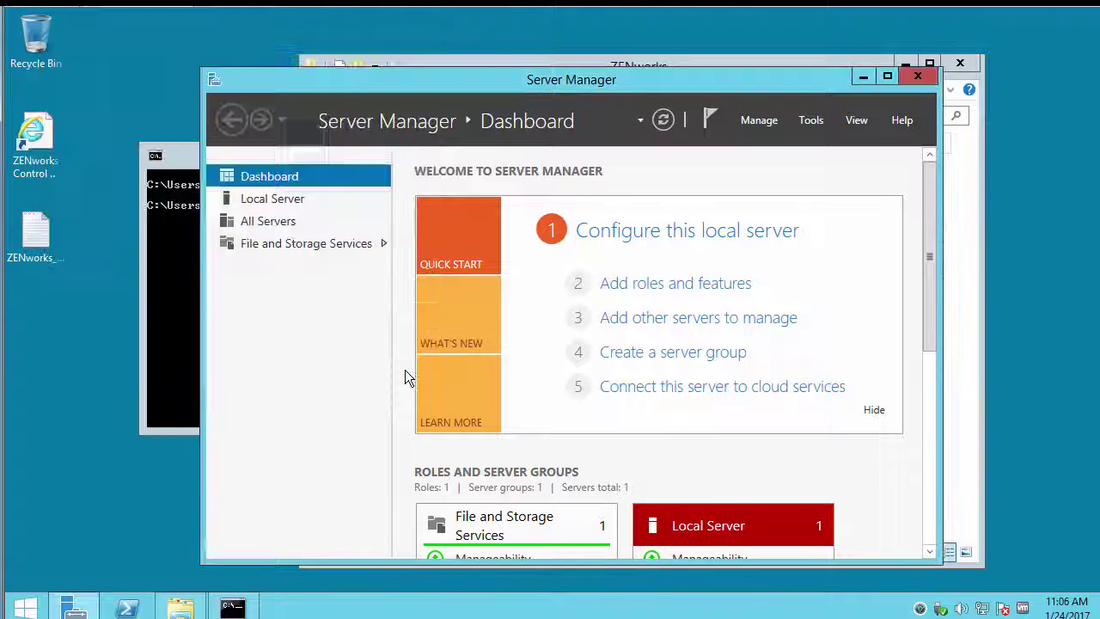
left_click(916, 74)
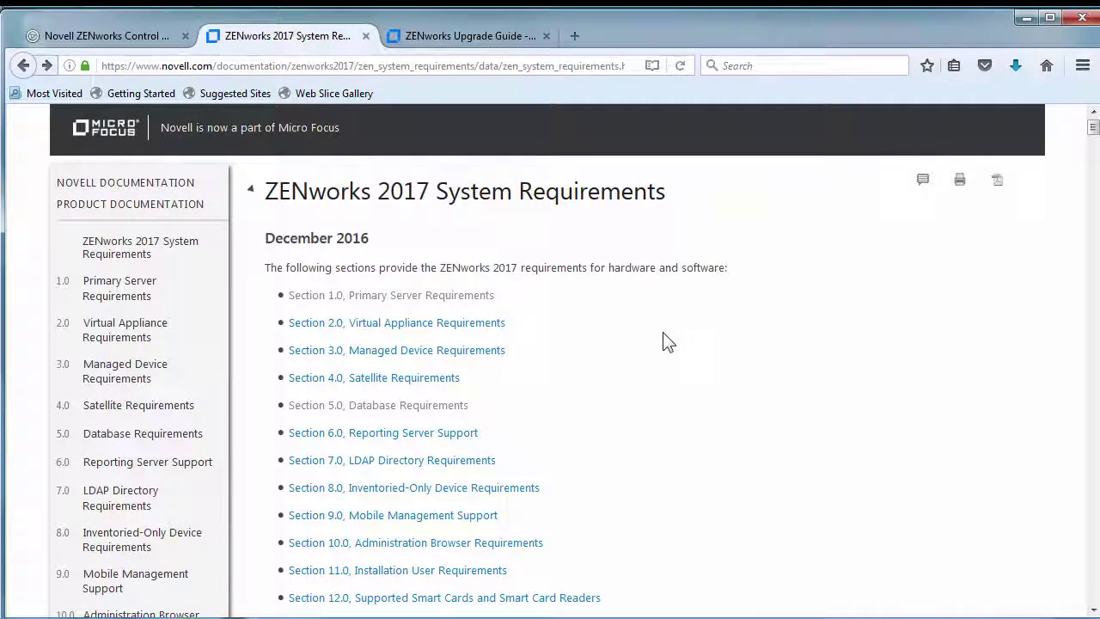
Review section 1.0, Primary Server Requirements, in the ZENworks 2017 System Requirements web page, from operating systems through supported hypervisors, highlighting the SLES 12 rpm package
left_click(442, 301)
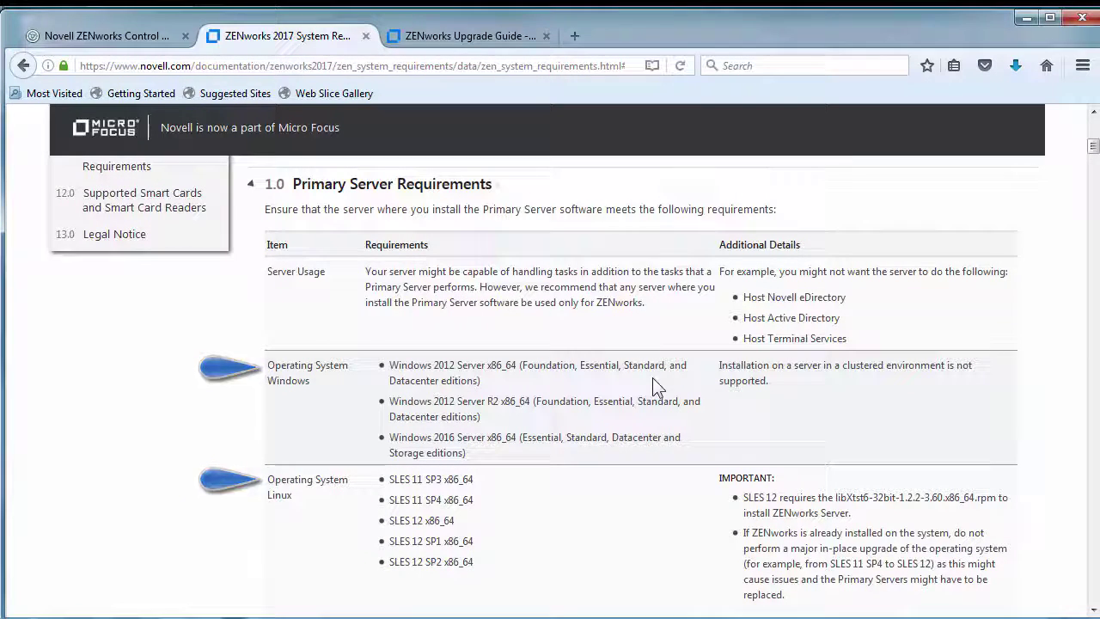
scroll(653, 377, "down", 4)
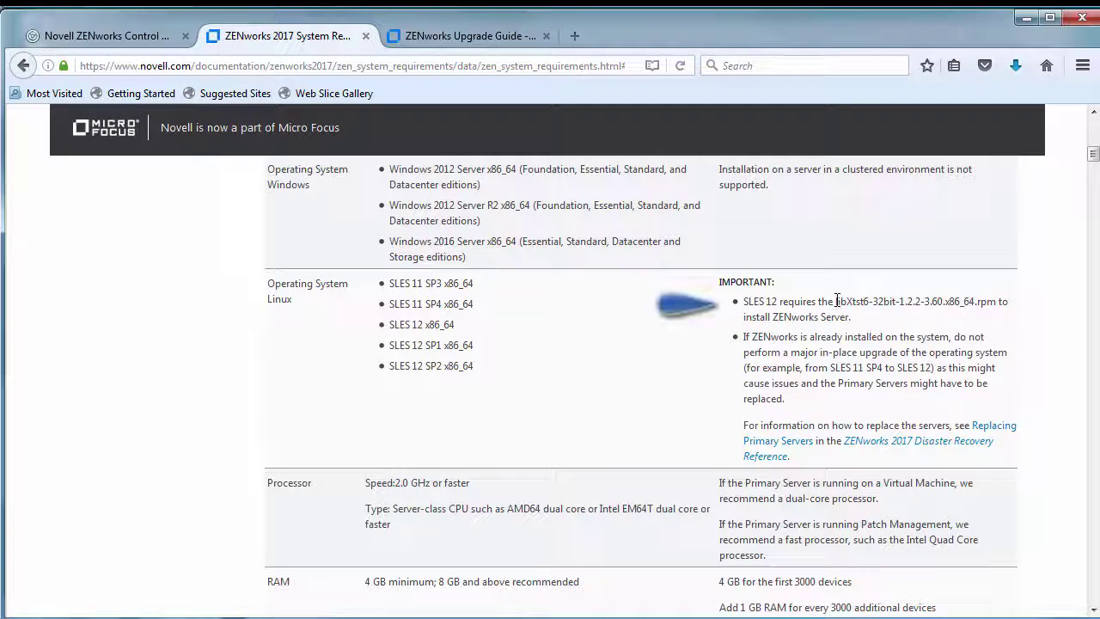
left_click_drag(832, 301, 993, 300)
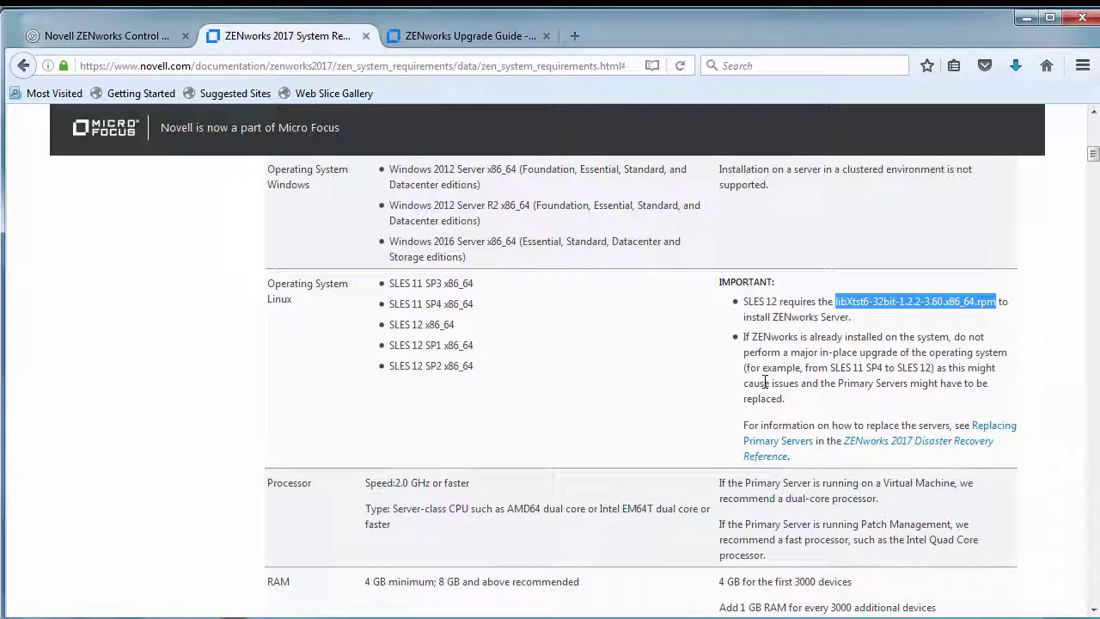
scroll(765, 382, "down", 6)
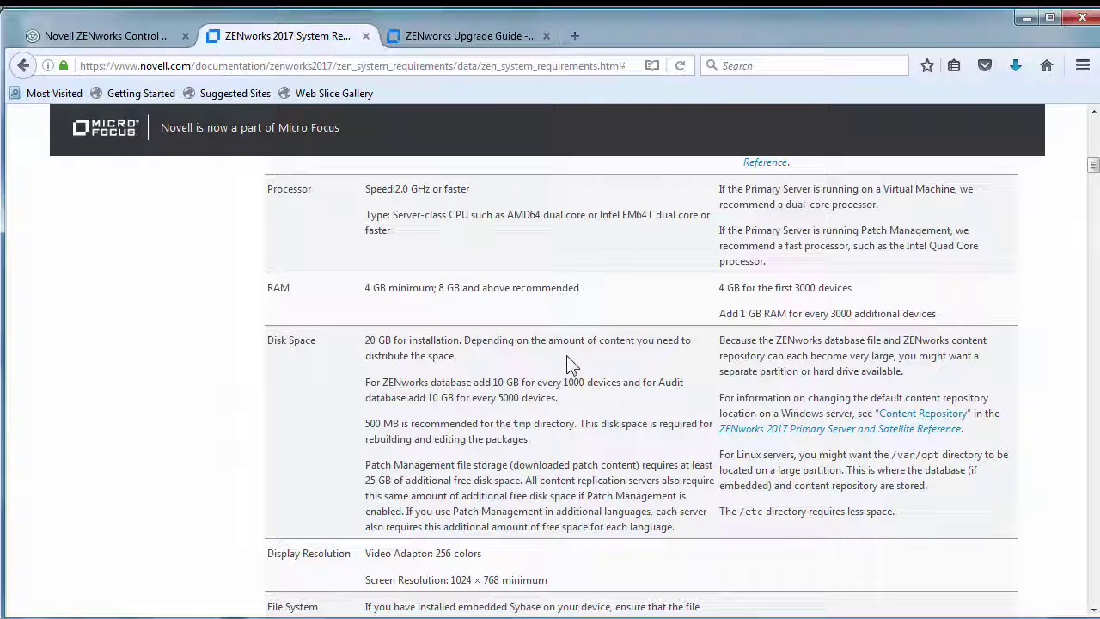
scroll(568, 365, "down", 8)
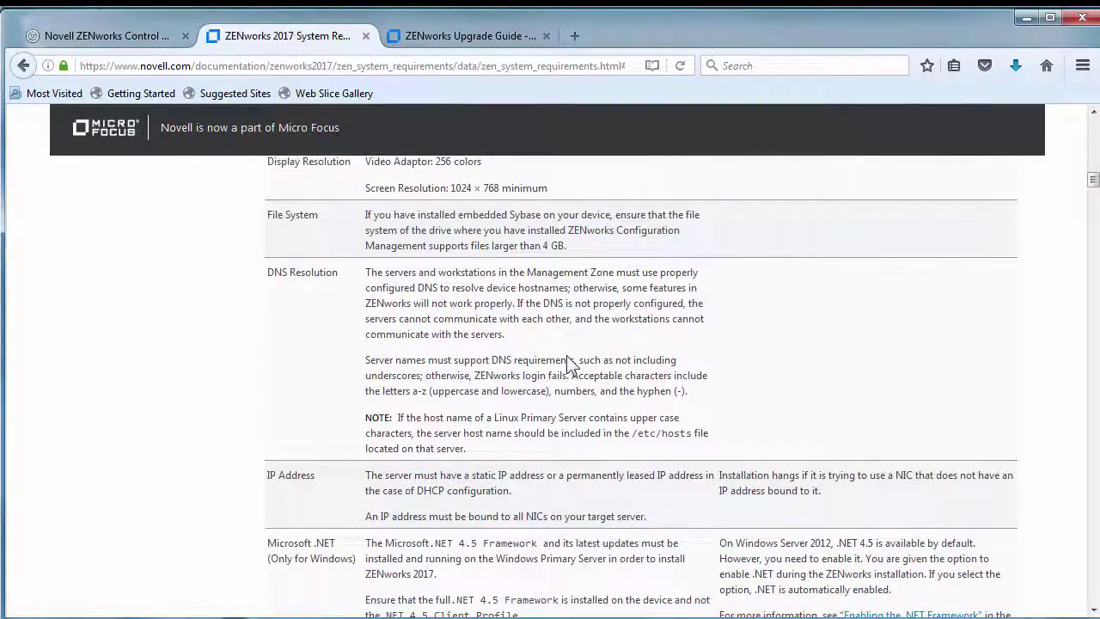
scroll(568, 365, "down", 5)
scroll(567, 355, "down", 4)
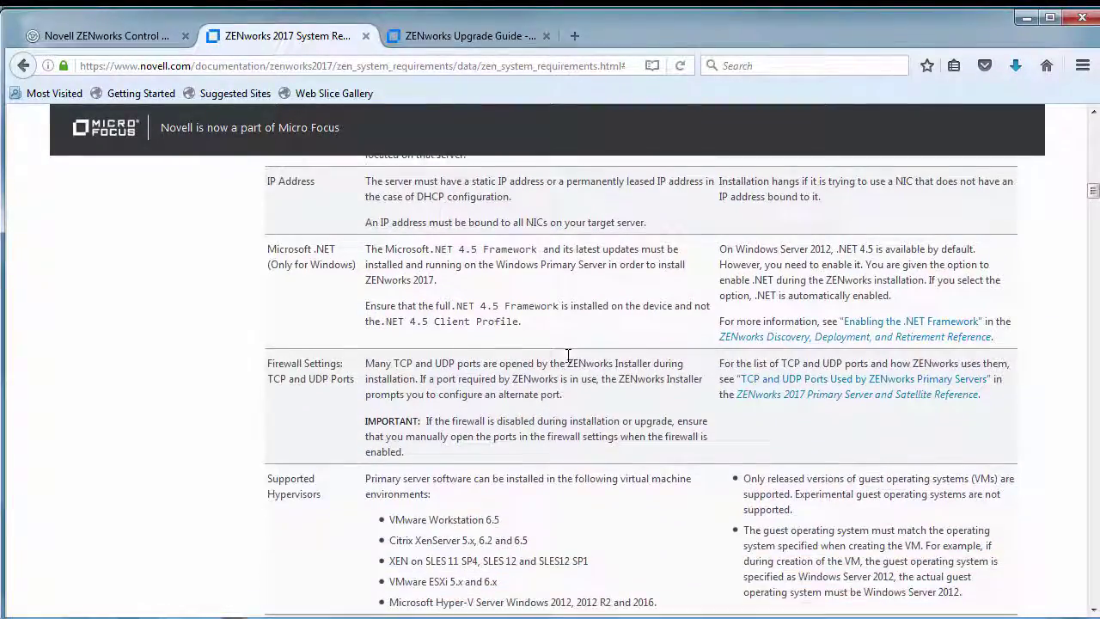
scroll(567, 366, "down", 2)
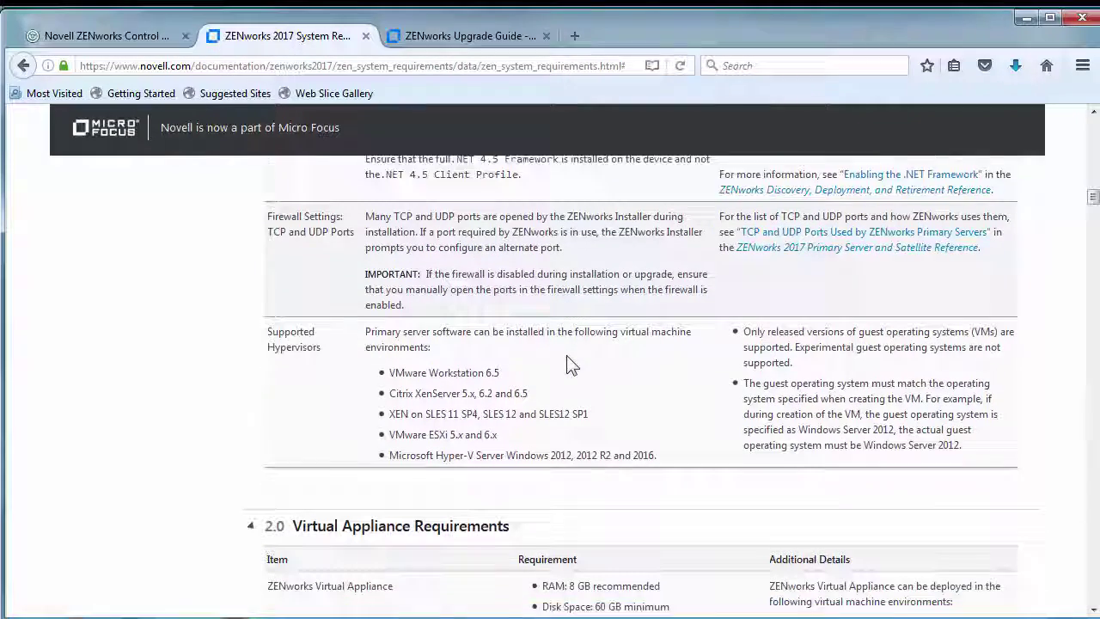
scroll(571, 363, "up", 4)
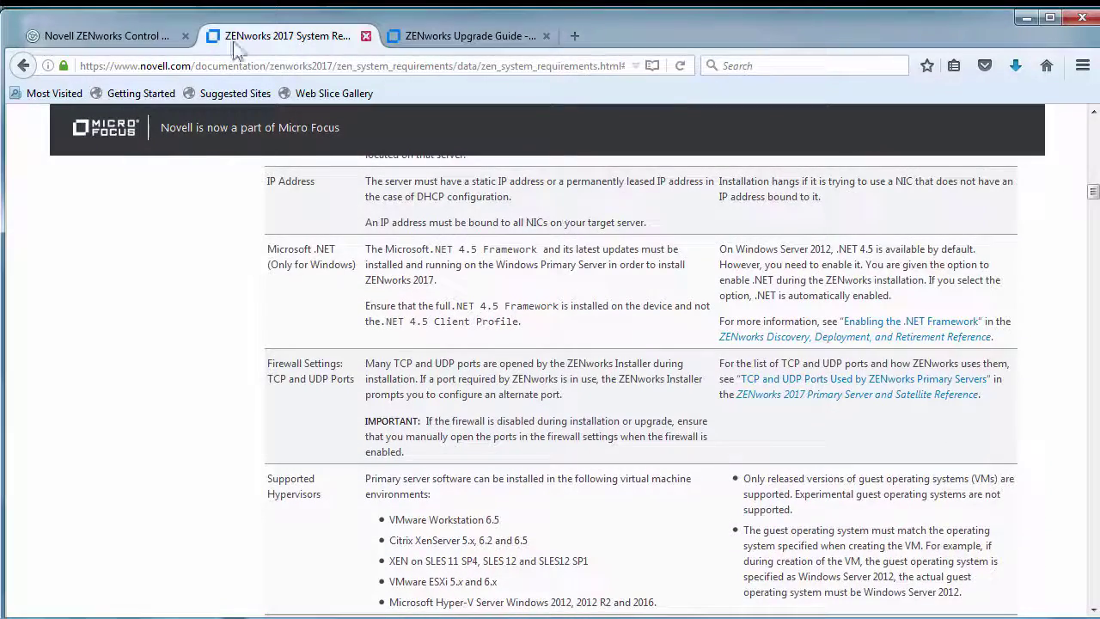
Switch to ZENworks Control Center and examine the Configuration page's server hierarchy versions, user sources and product licenses
left_click(103, 35)
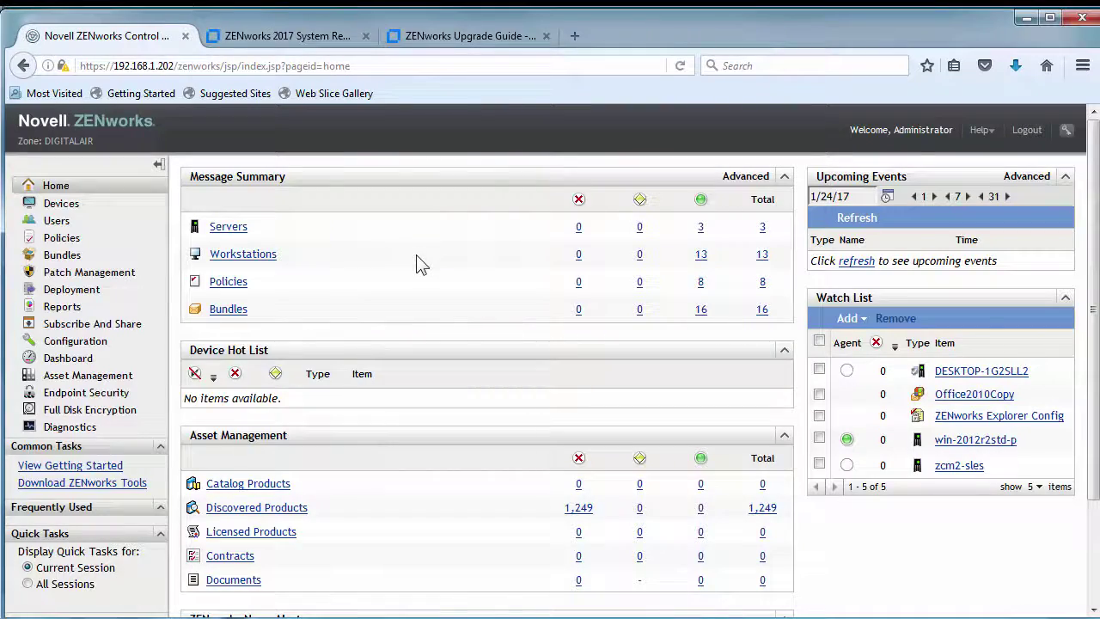
left_click(86, 343)
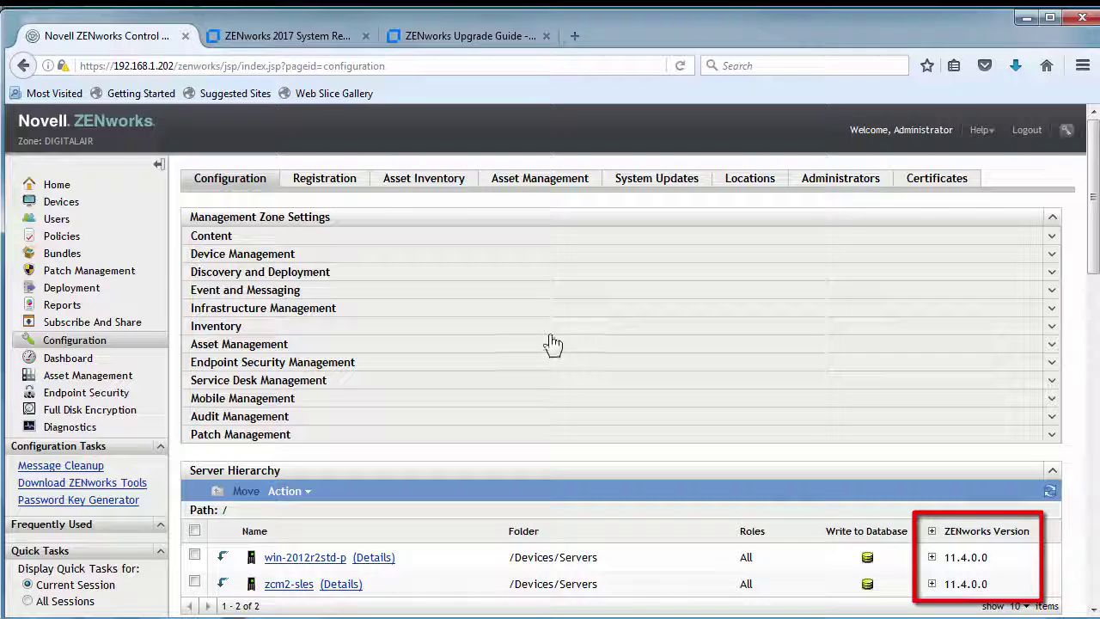
scroll(560, 362, "down", 6)
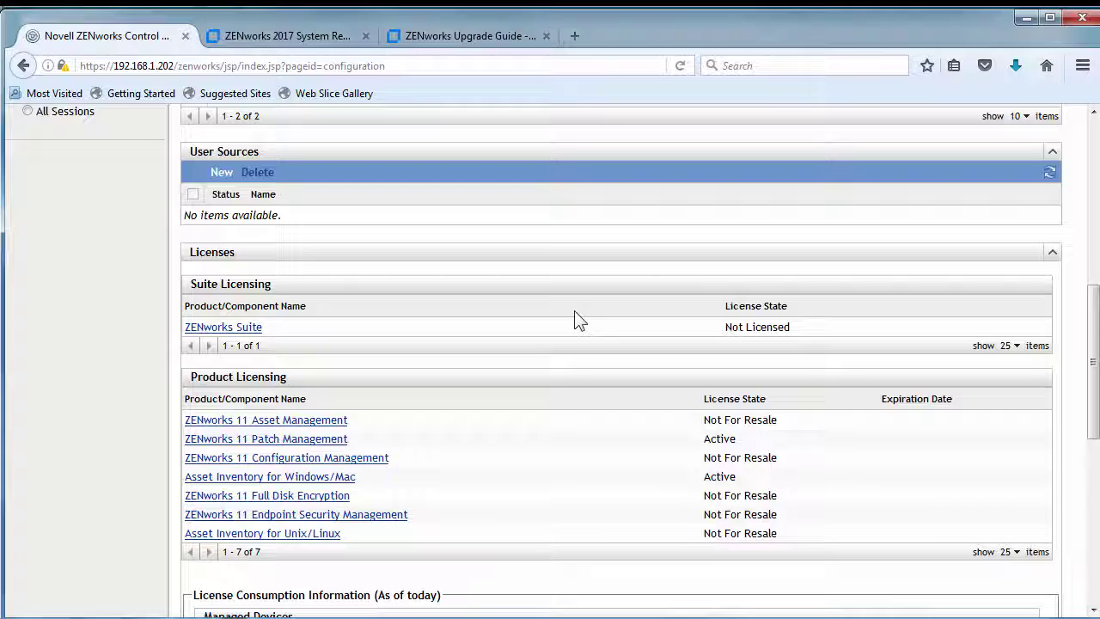
scroll(580, 320, "up", 2)
scroll(577, 319, "up", 6)
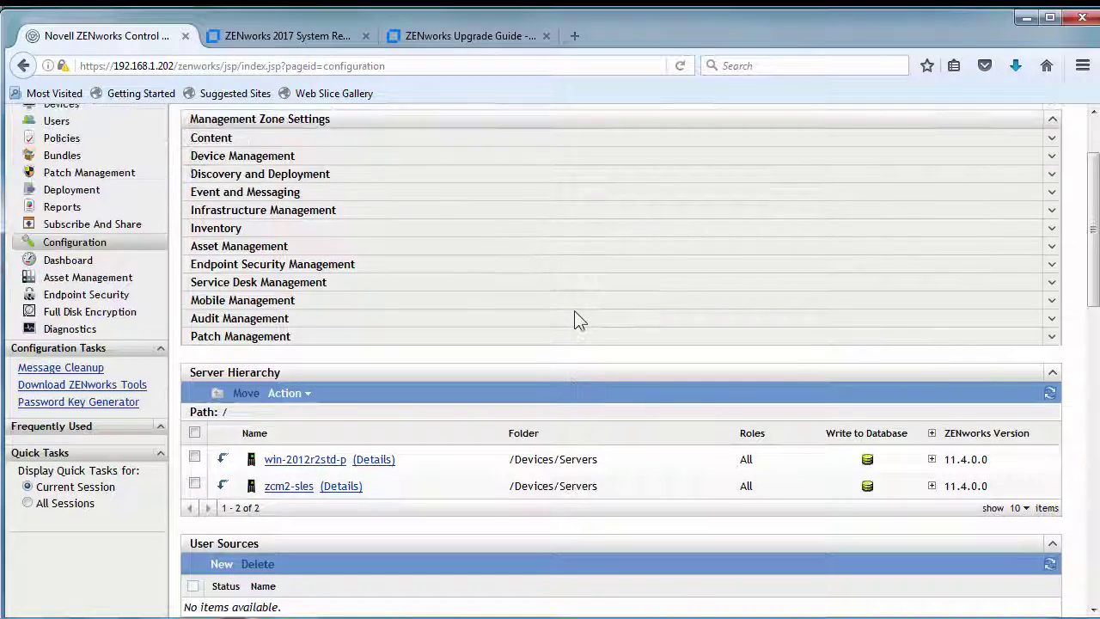
scroll(544, 290, "up", 5)
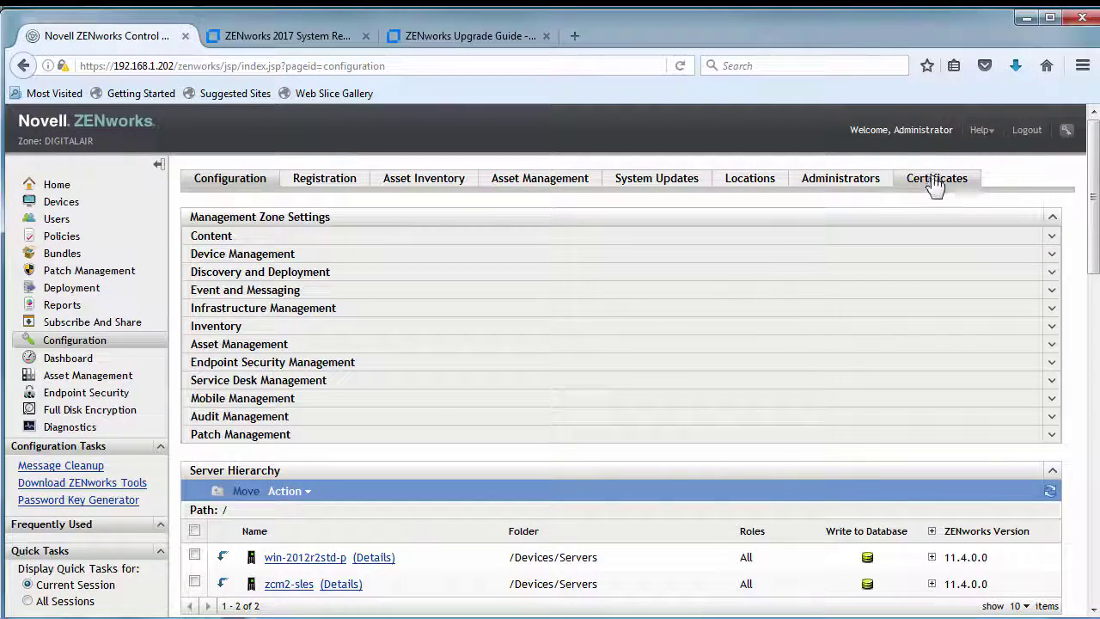
Review the zone's administrators, locations, registration keys and rules, and available system updates, and return to the main Configuration page
left_click(855, 187)
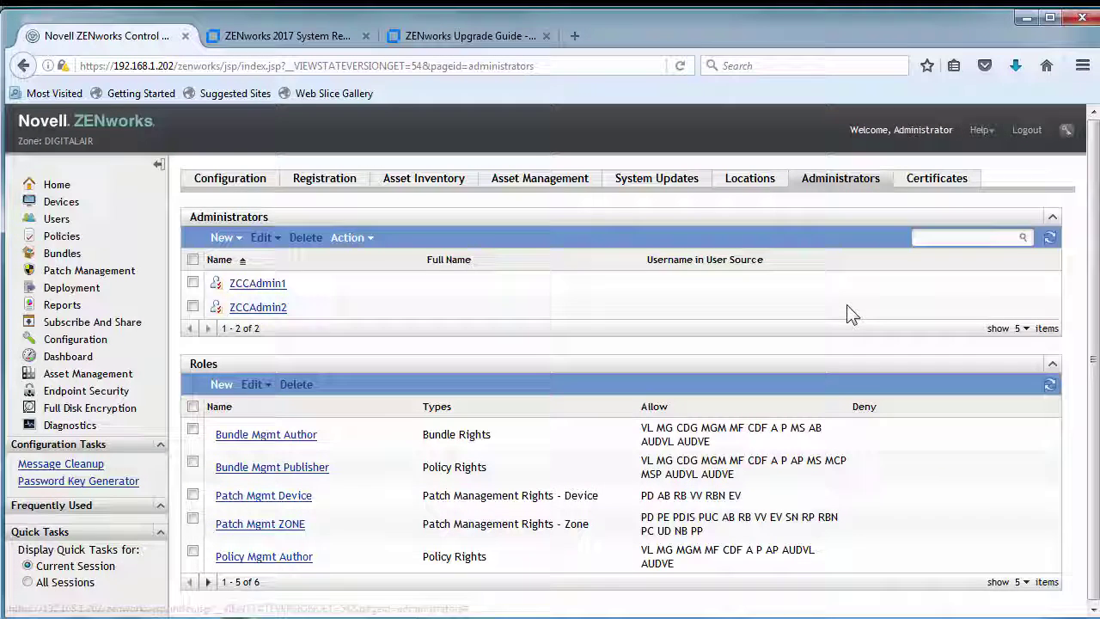
left_click(757, 184)
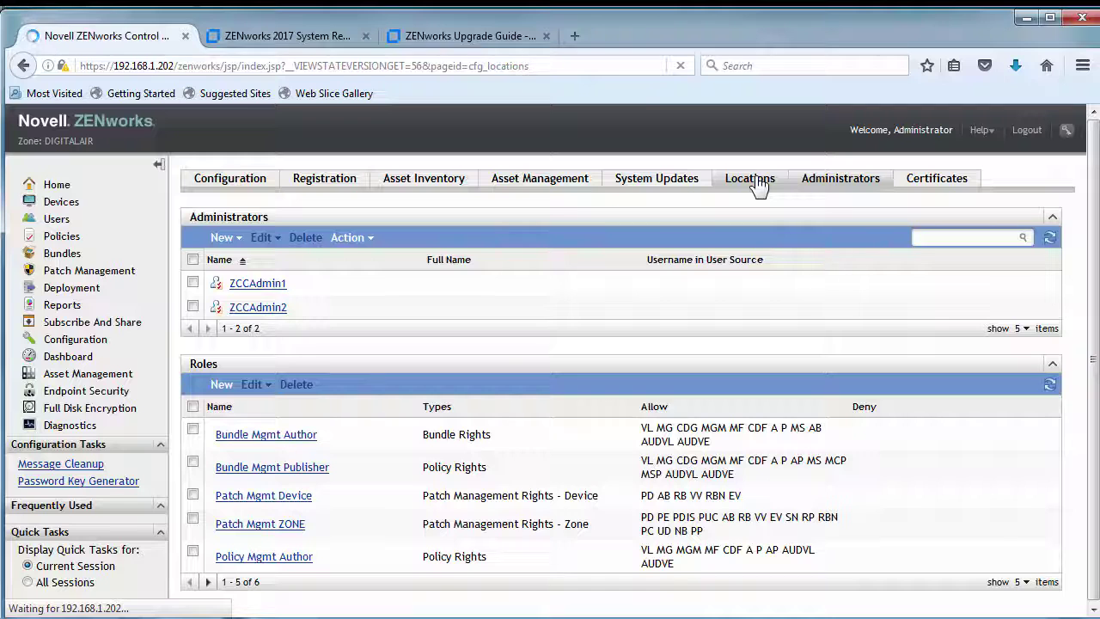
left_click(322, 187)
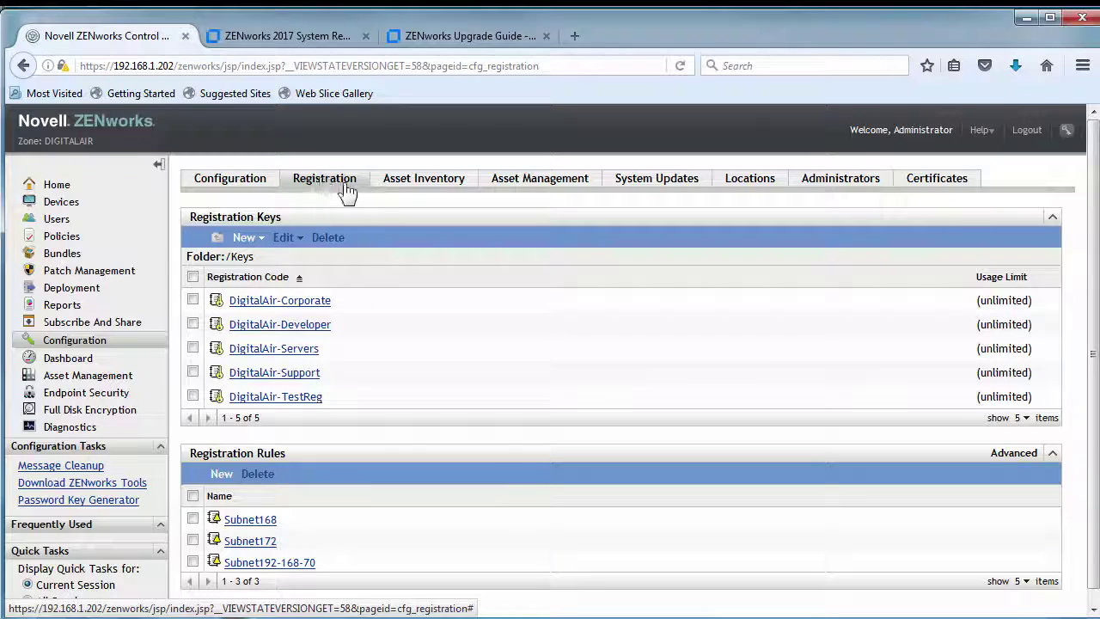
left_click(645, 187)
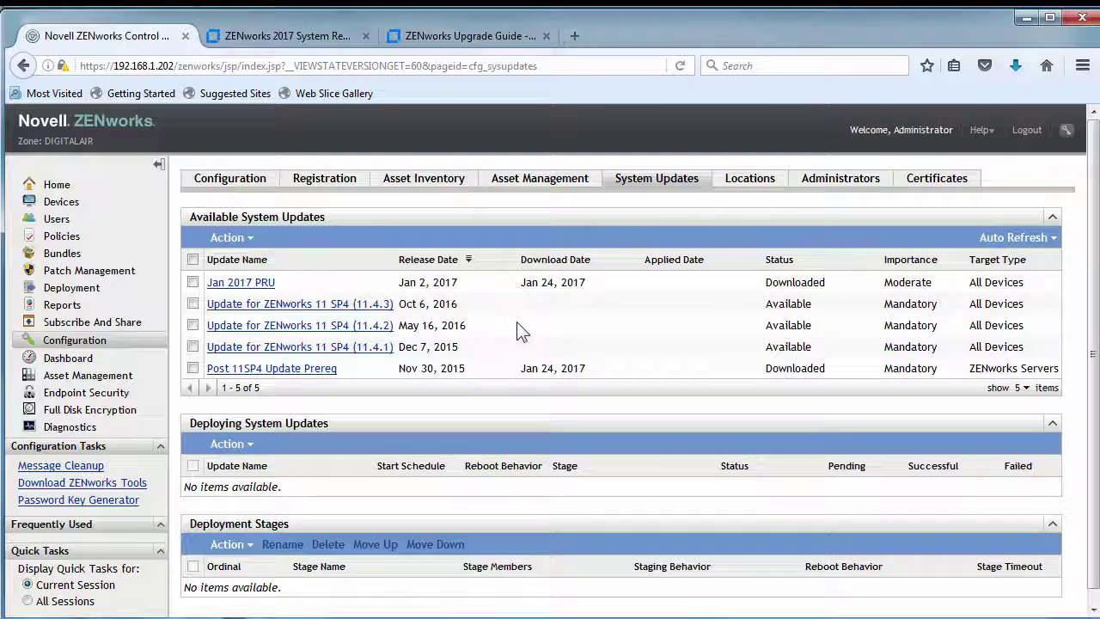
left_click(231, 178)
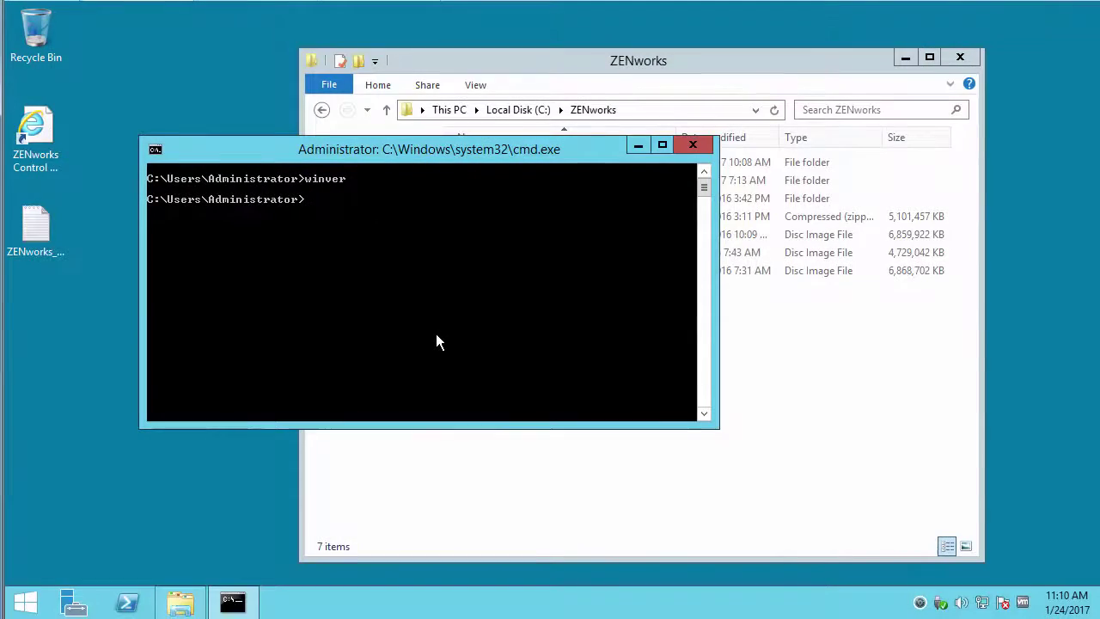
In the server's command prompt, change to the C:\ZENworks\ZENworksDiagnosticCenter1140 directory
type("c")
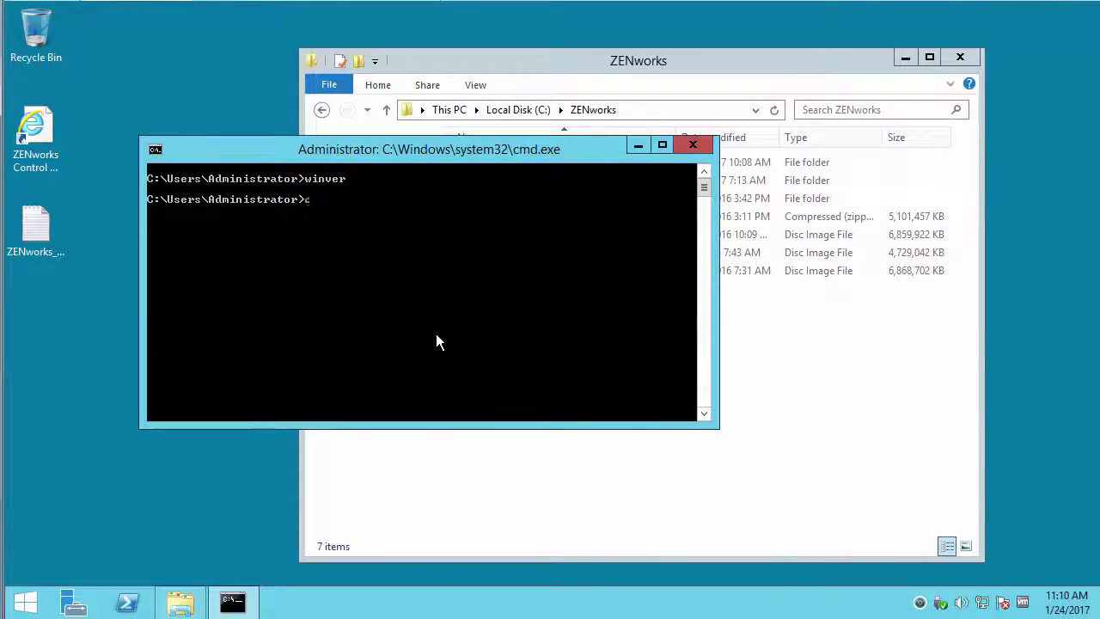
type("d /zenworks")
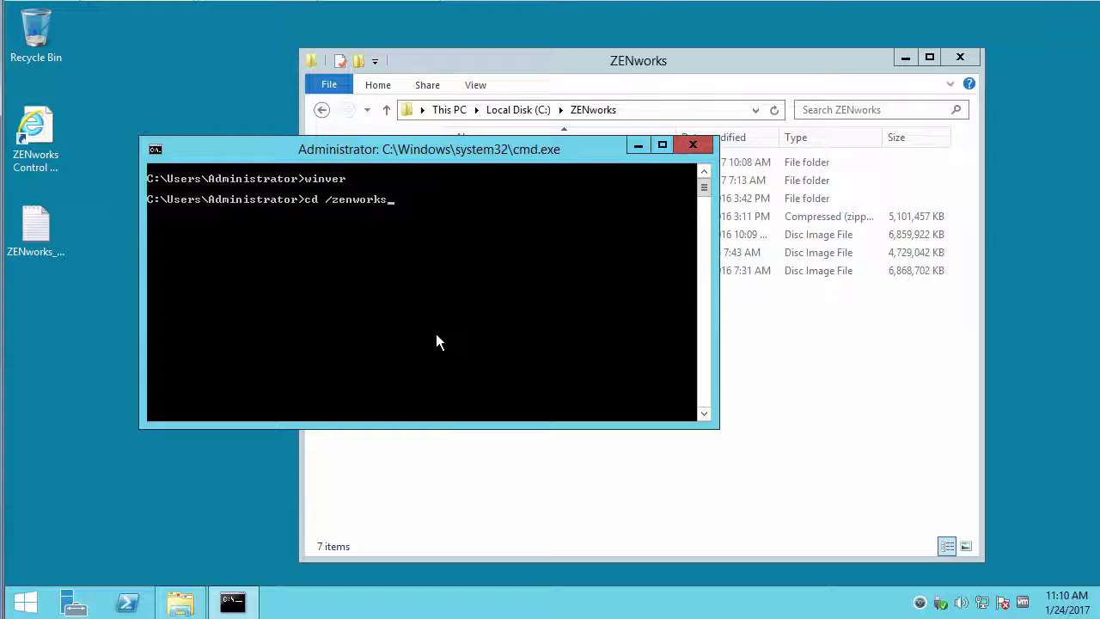
key("Return")
type("cd ")
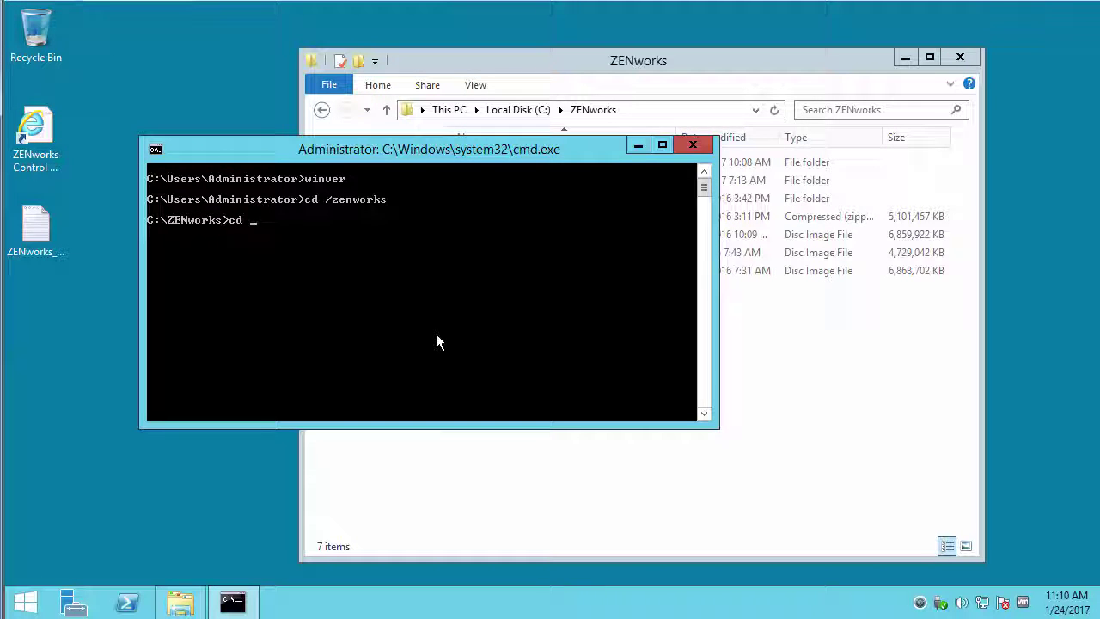
type("Z")
key("Tab")
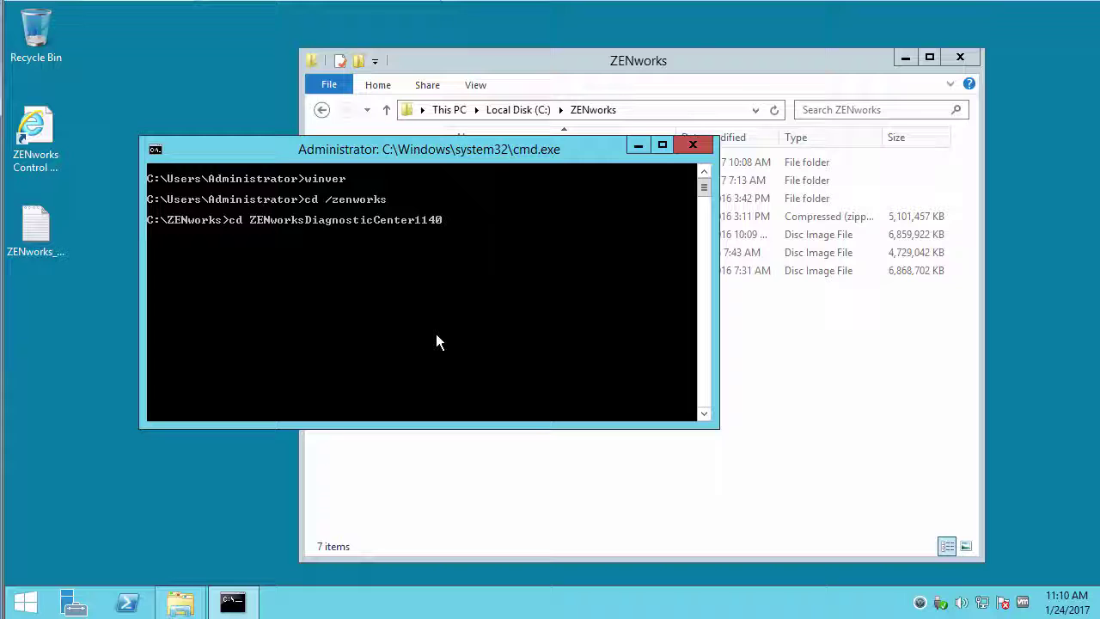
key("Return")
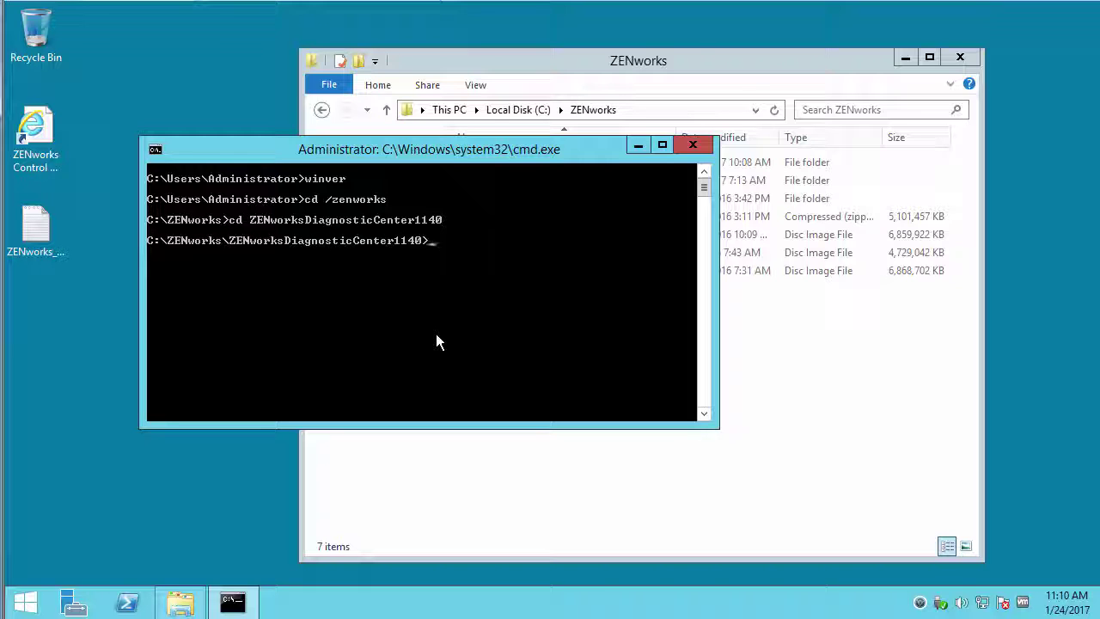
Run zdc without arguments to display its usage and verification options
type("zd")
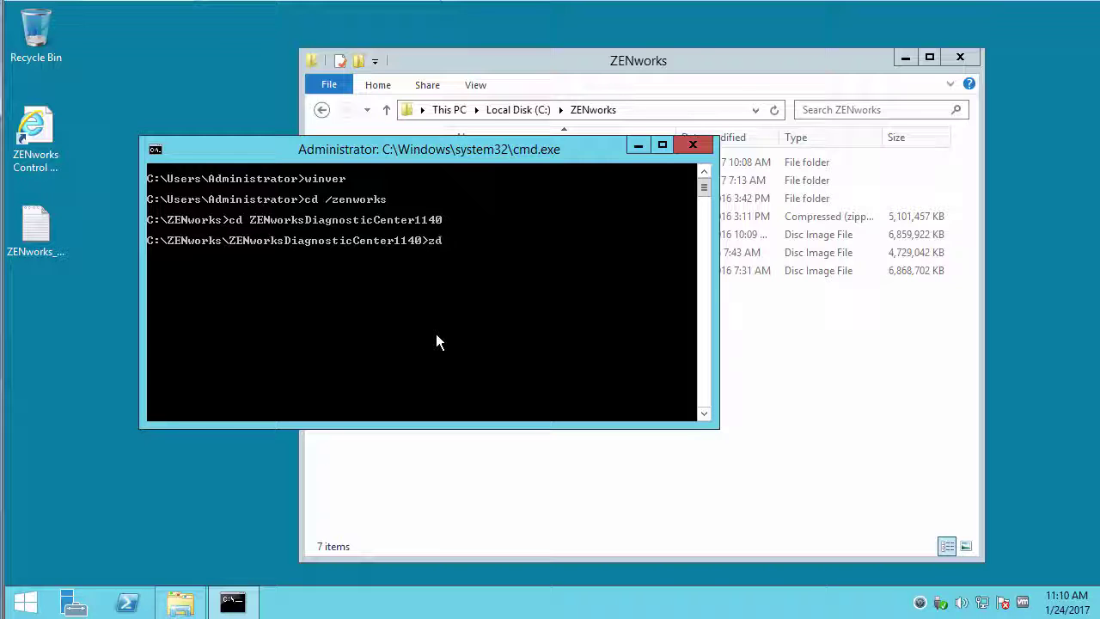
type("c")
key("Return")
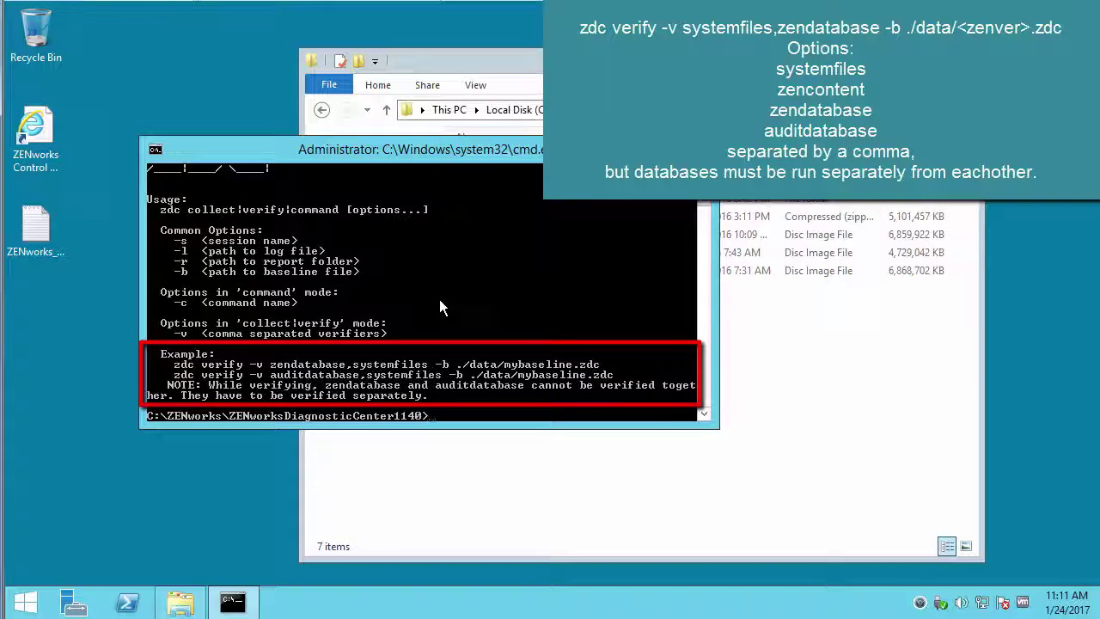
Enter the beginning of the verification command, zdc verify -v zendatabase,systemfiles -b ./data/, without running it
type("zdc")
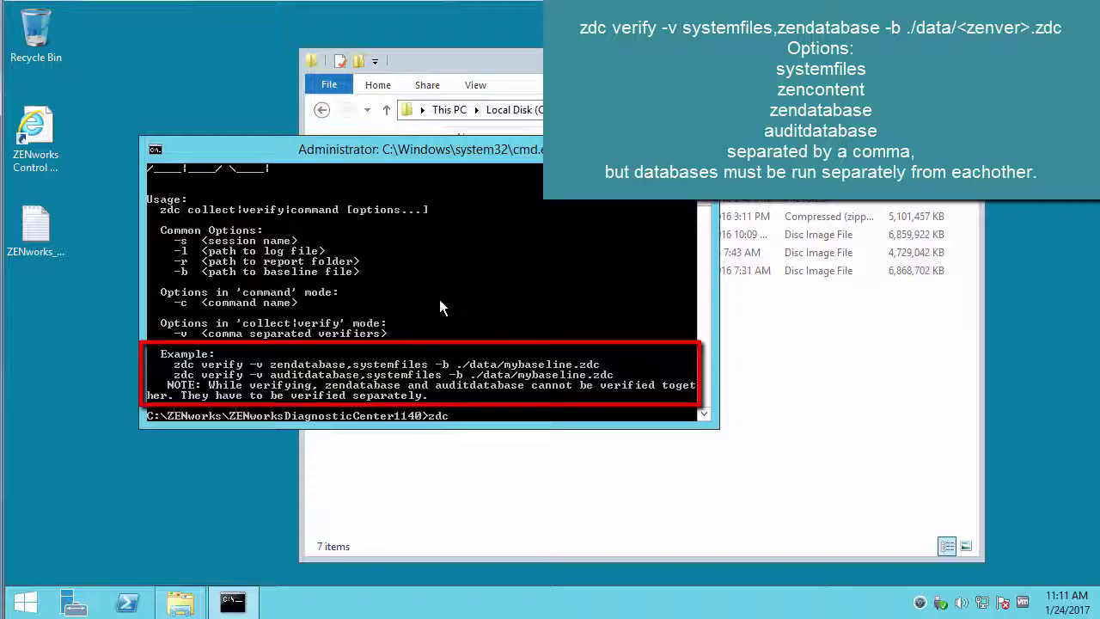
type(" verify ")
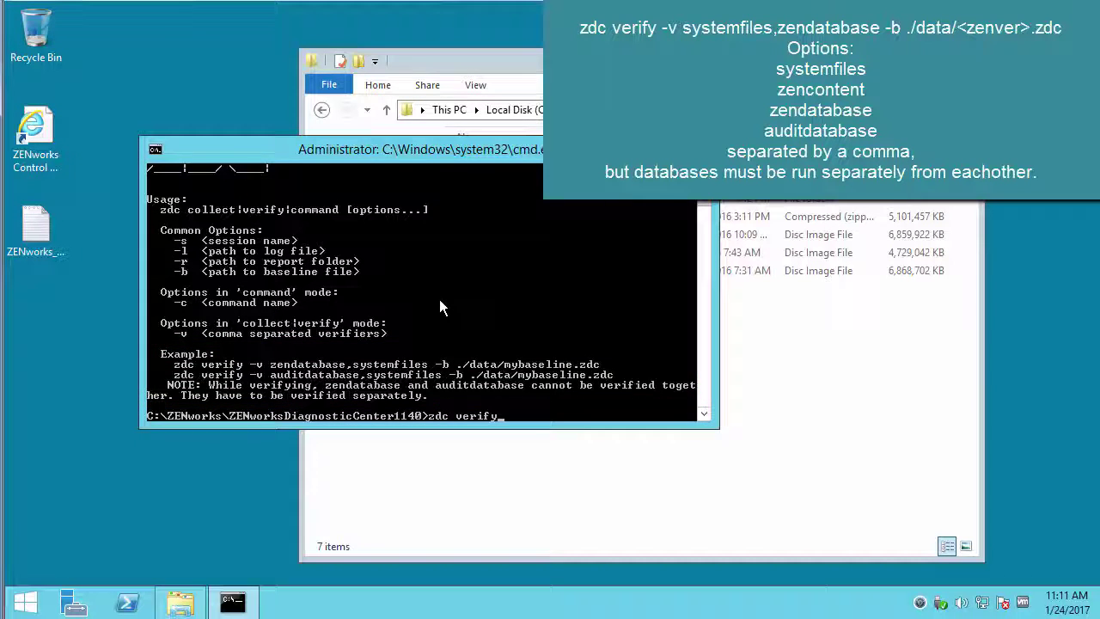
type("-v zendatabase")
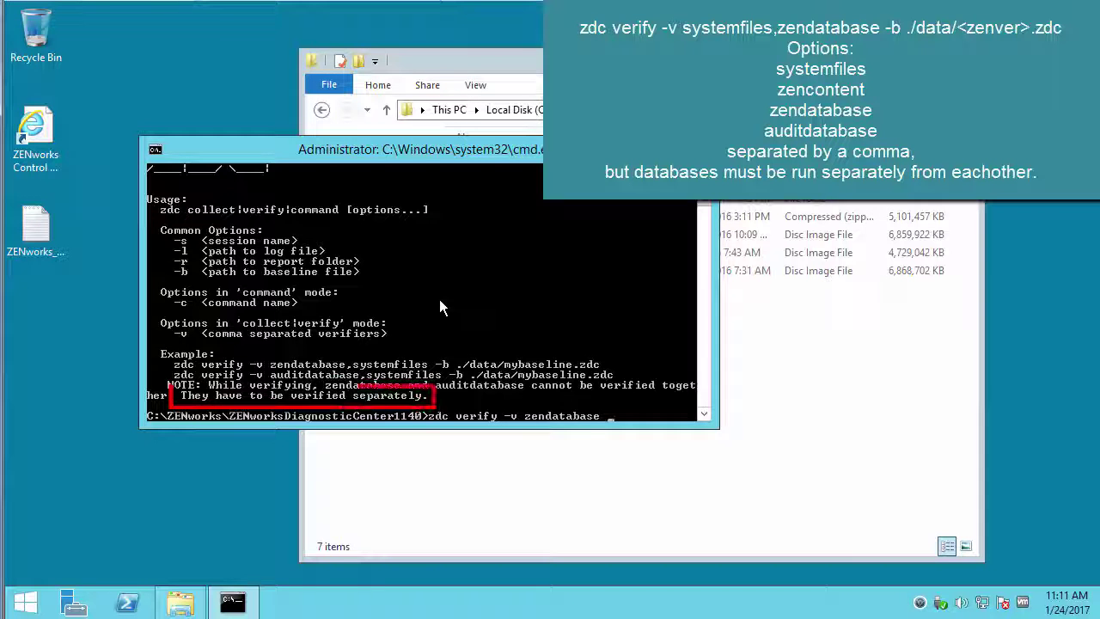
key("BackSpace")
type(", sy")
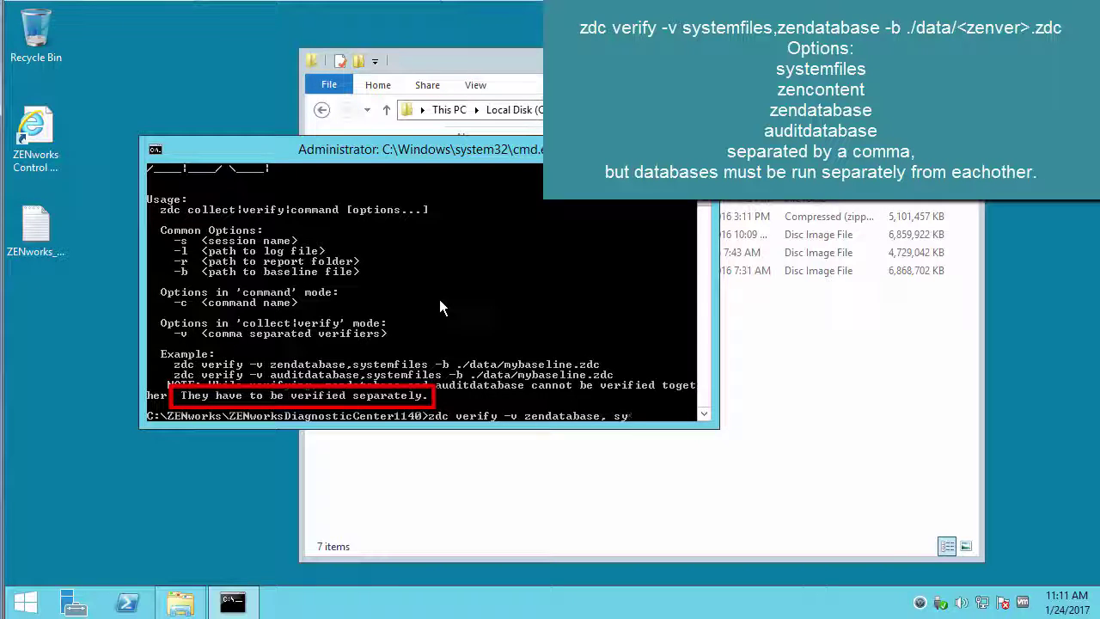
type("stemf")
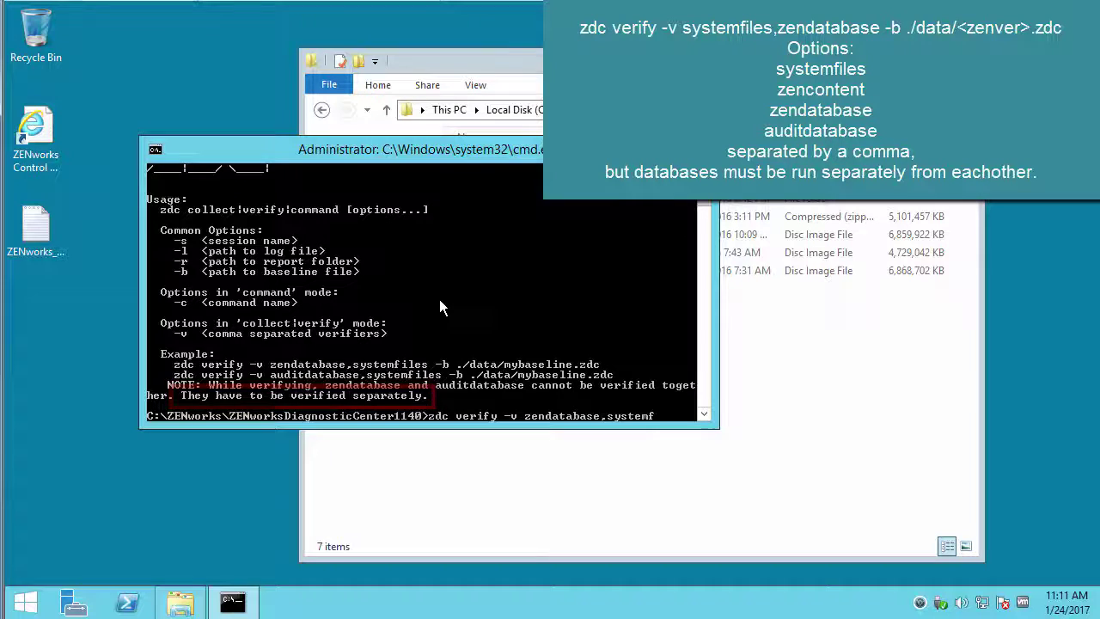
type("iles -")
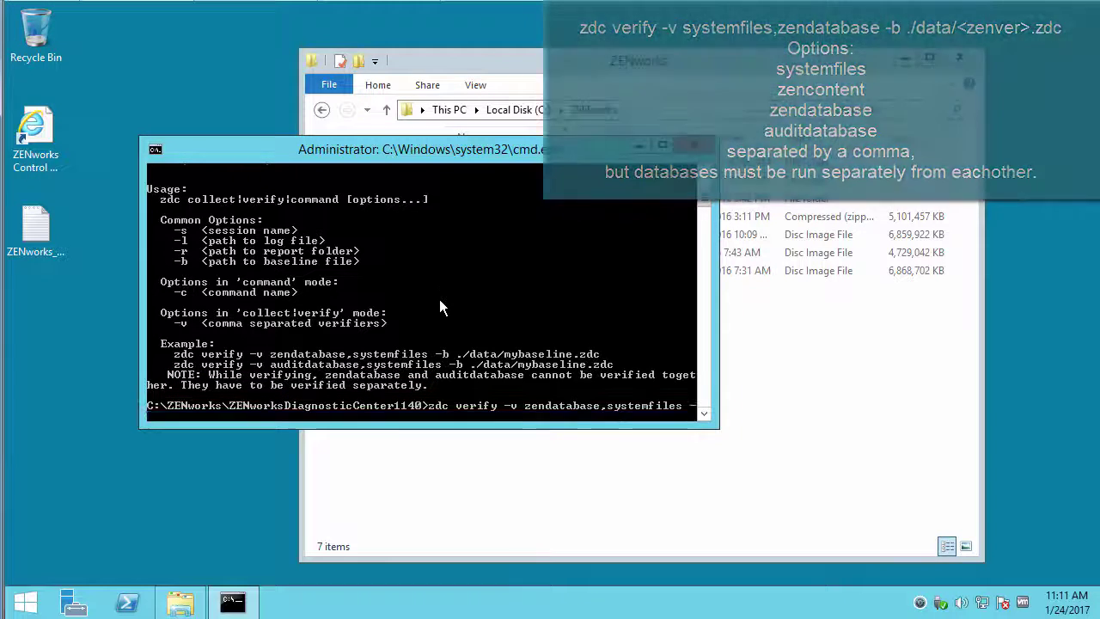
type("b ./")
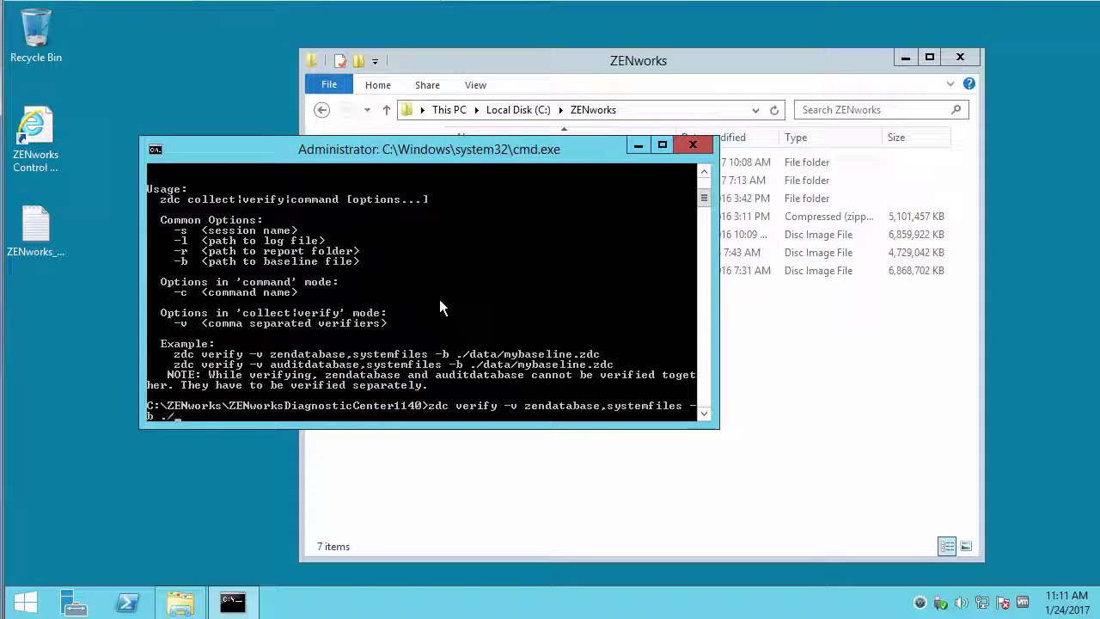
type("data/")
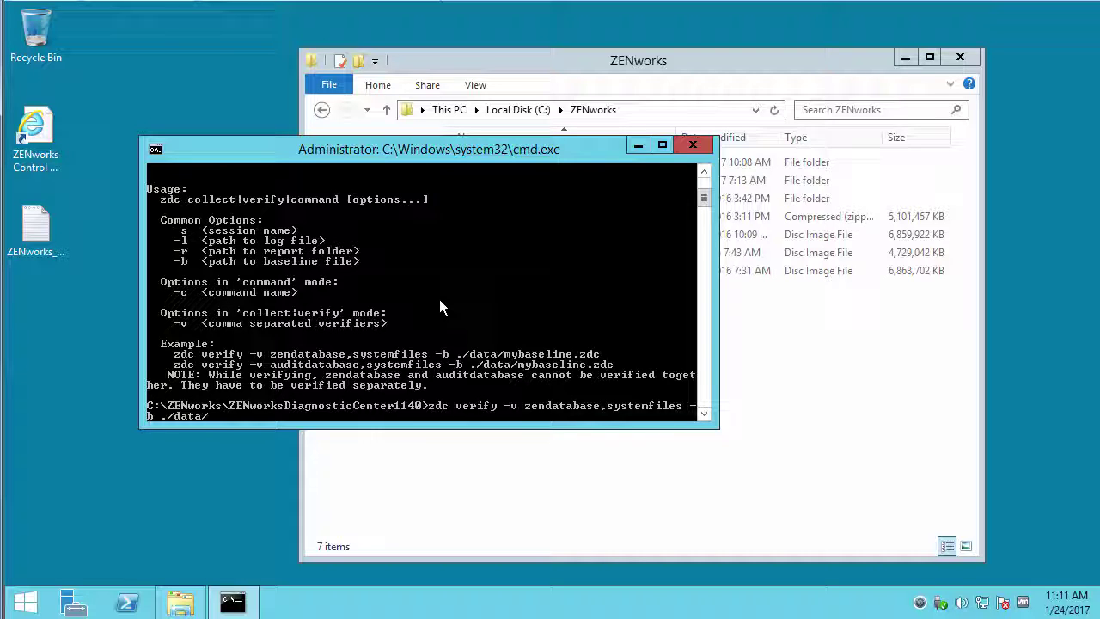
Check the baseline file name in the ZENworksDiagnosticCenter1140 data folder in File Explorer and return to the command prompt
left_click(784, 338)
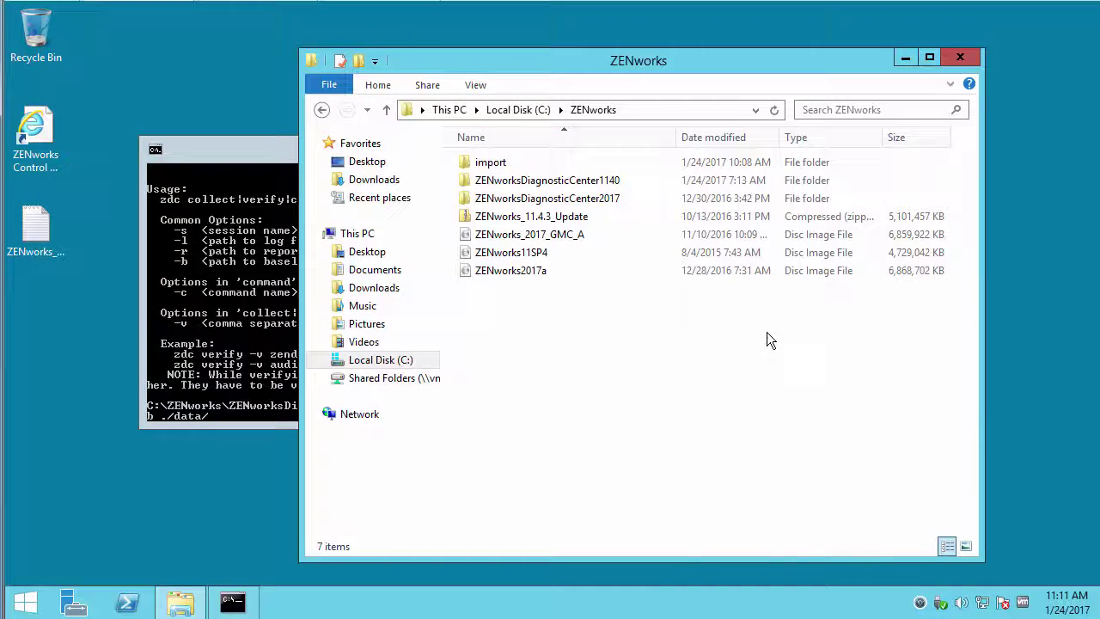
double_click(536, 182)
double_click(516, 185)
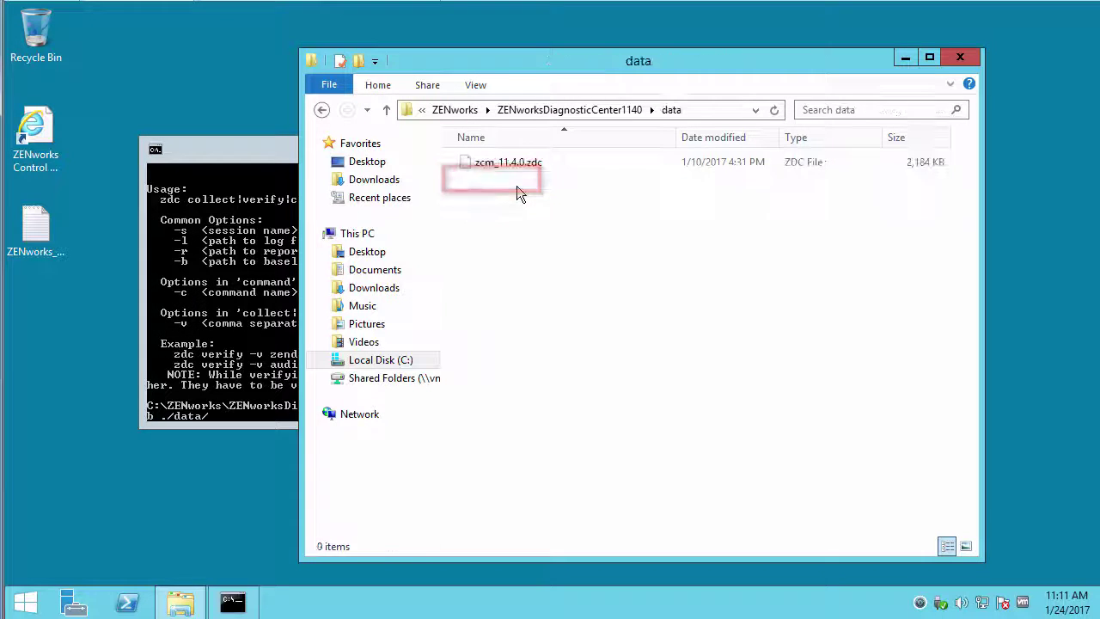
left_click(272, 380)
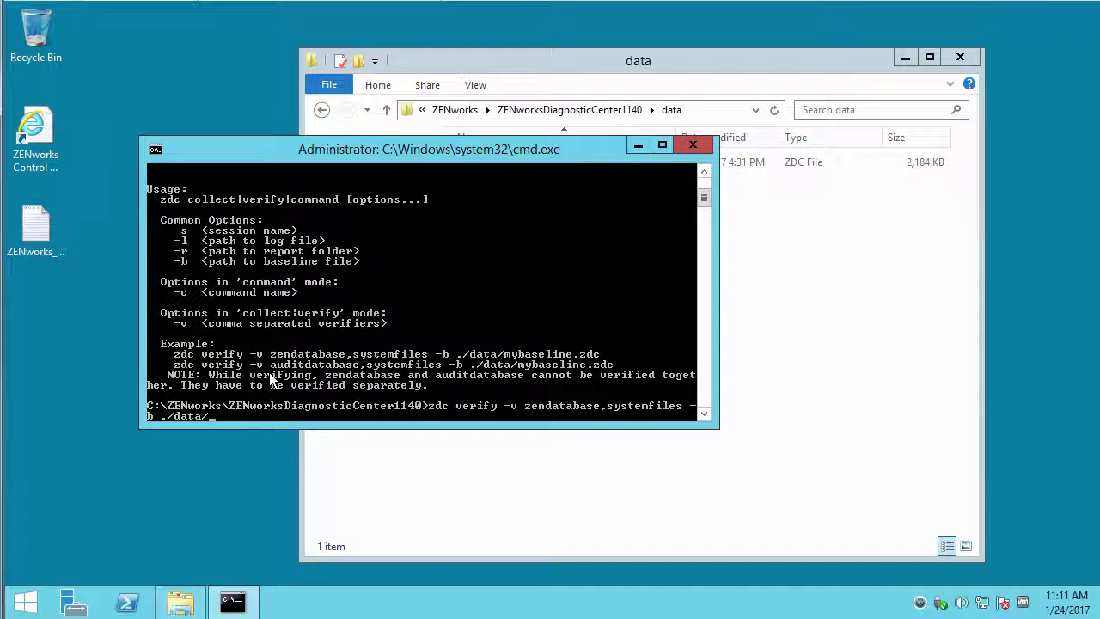
Complete the verification command with the baseline file zcm_11.4.0.zdc and run it
type("cm")
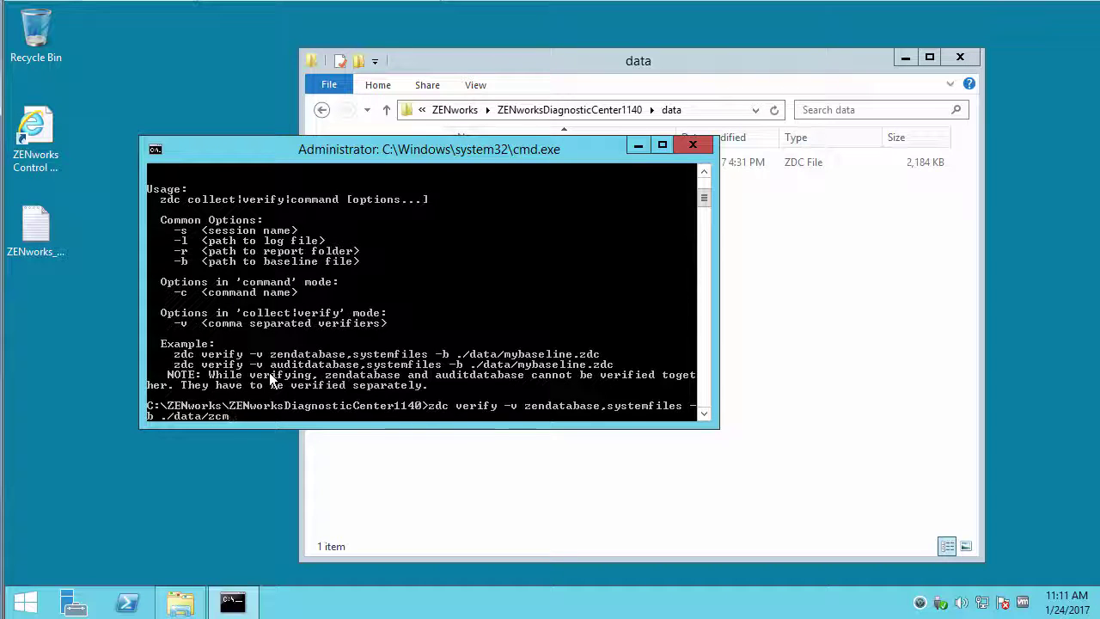
type("_11.4.")
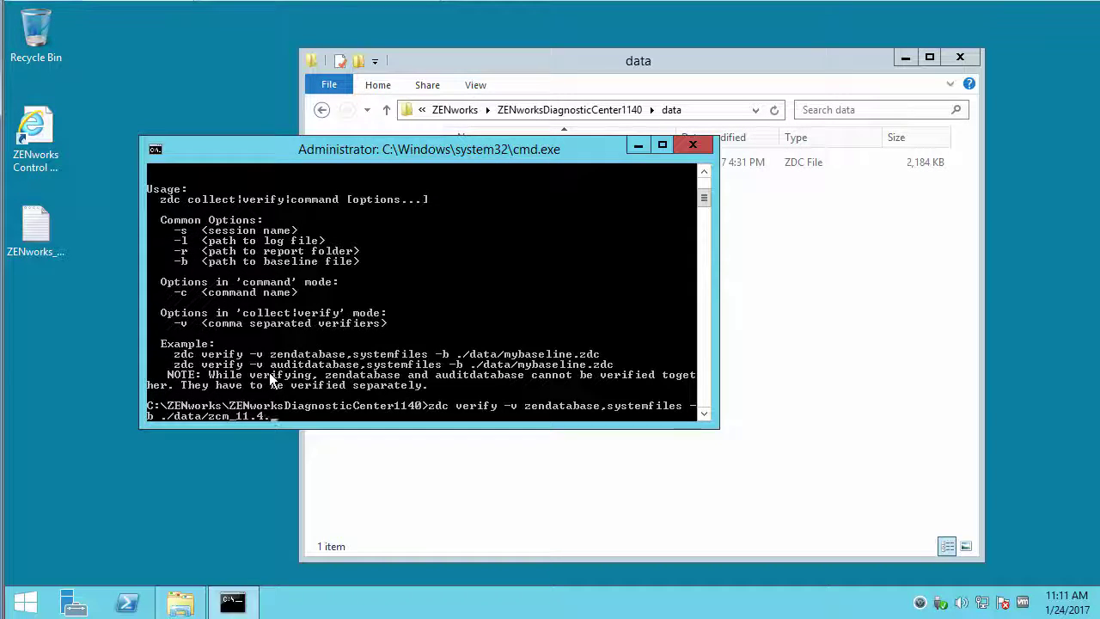
type("0.")
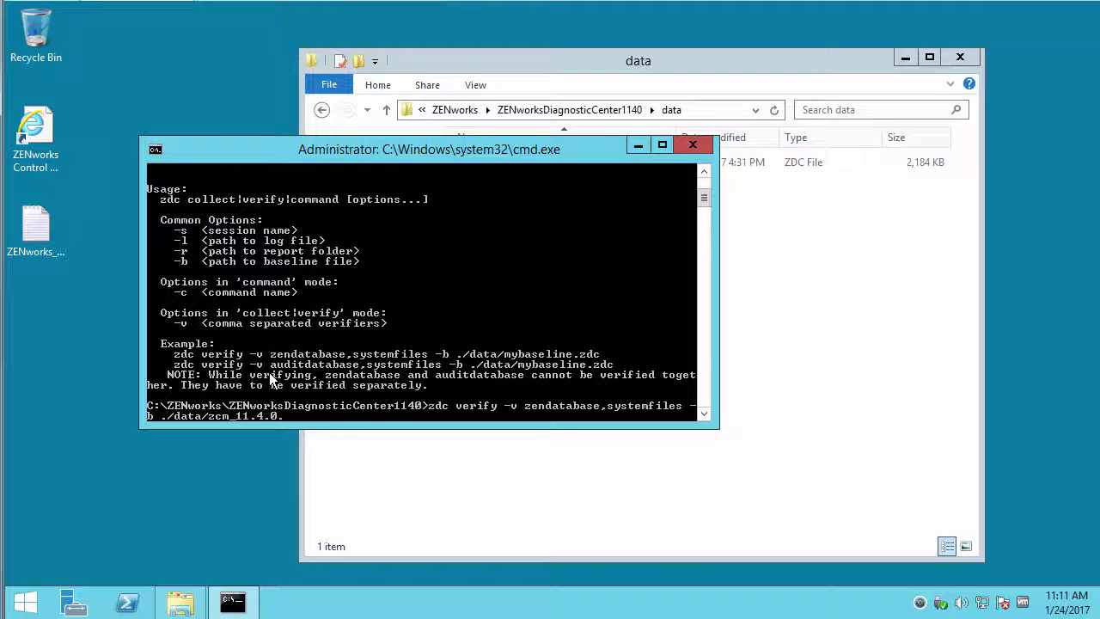
type("zdc")
key("Return")
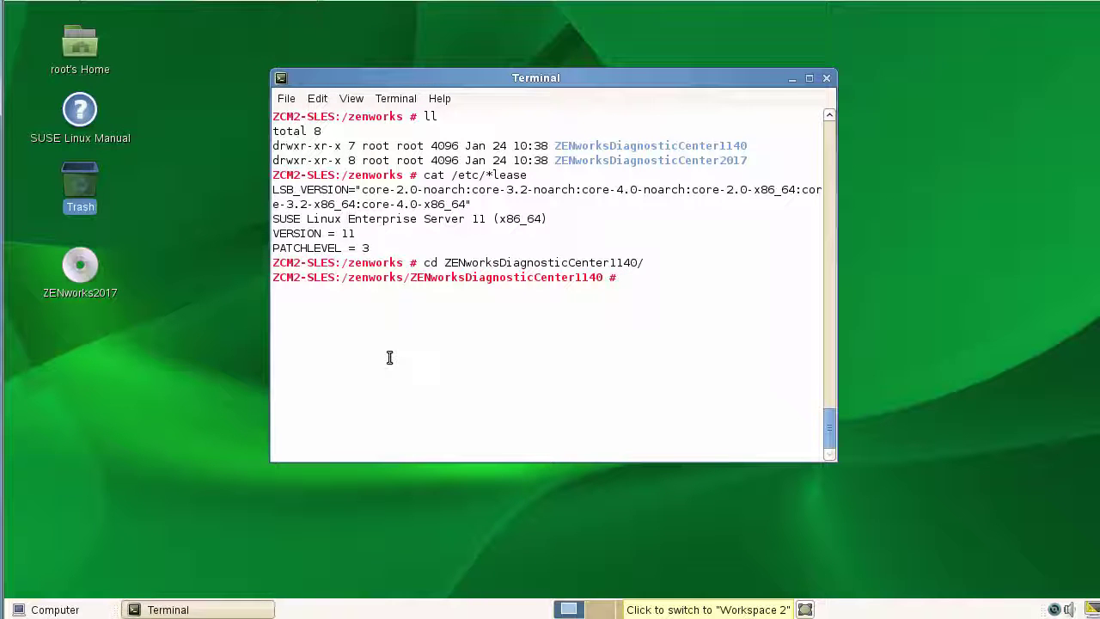
In the ZCM2-SLES terminal, verify the system files with ./zdc verify -v systemfiles -b ./data/zcm_11.4.0.zdc
type("./zdc")
type("verify -v systemfiles -b ./d")
type("ata")
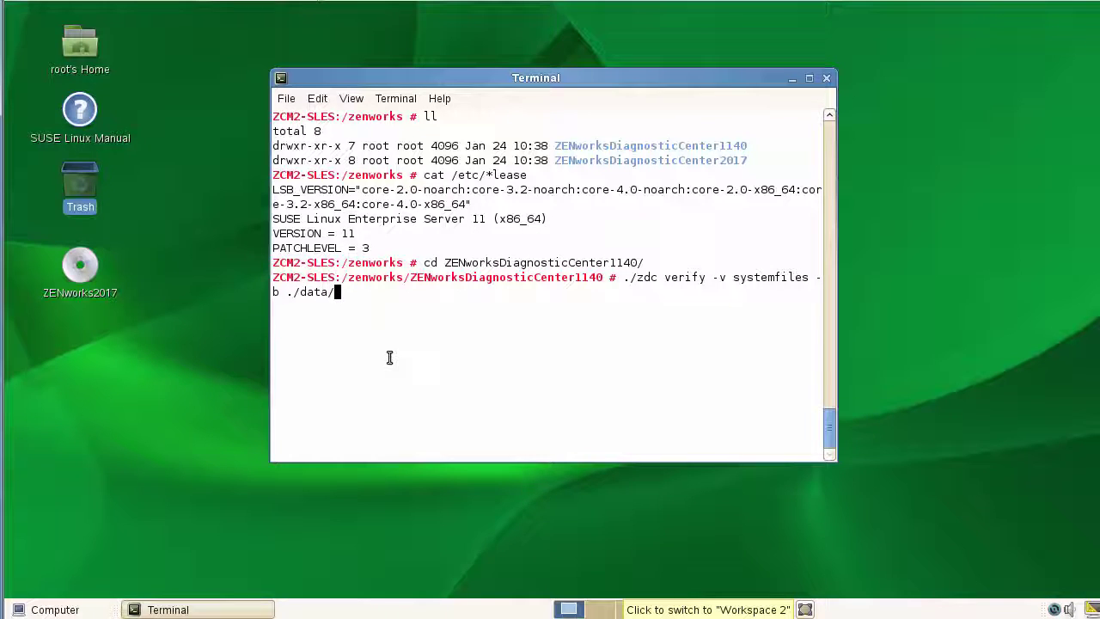
type("/z")
key("Tab")
key("Return")
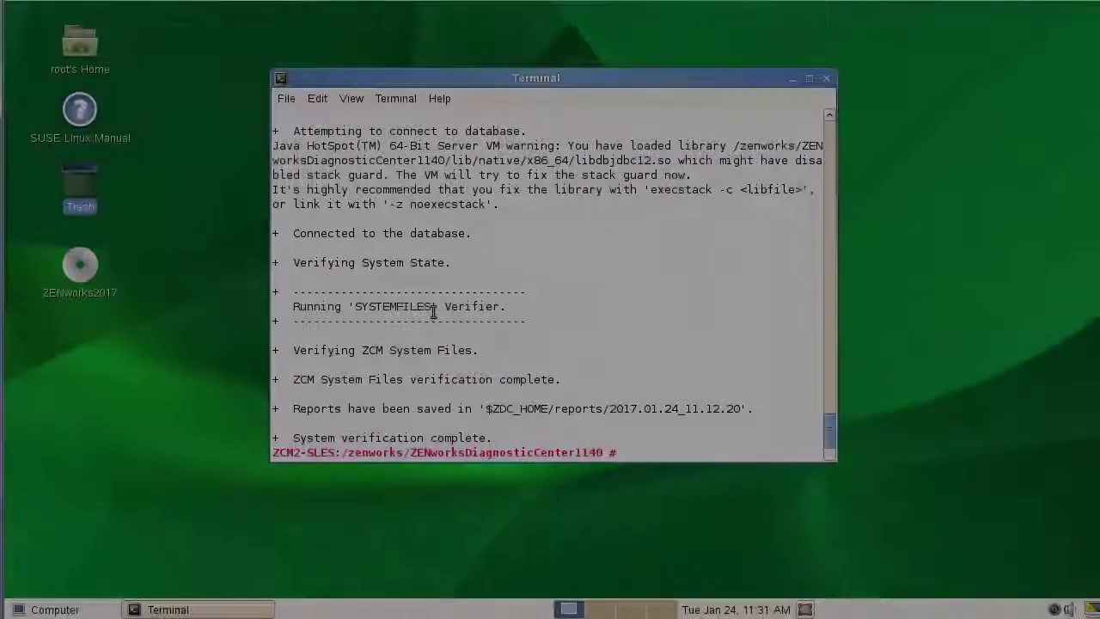
Recall the last zdc command, replace the systemfiles verifier with auditdatabase, and run it against the same baseline
key("Up")
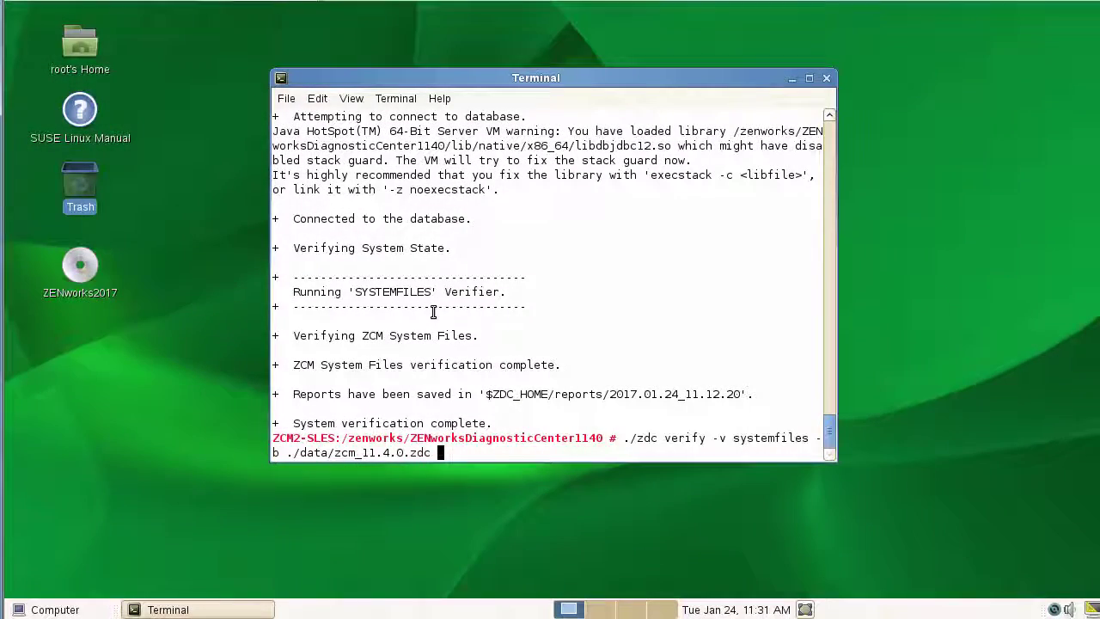
key("Left")
key("Left")
key("Left")
key("Left")
key("Left")
key("Left")
key("Left")
key("Left")
key("Left")
key("Left")
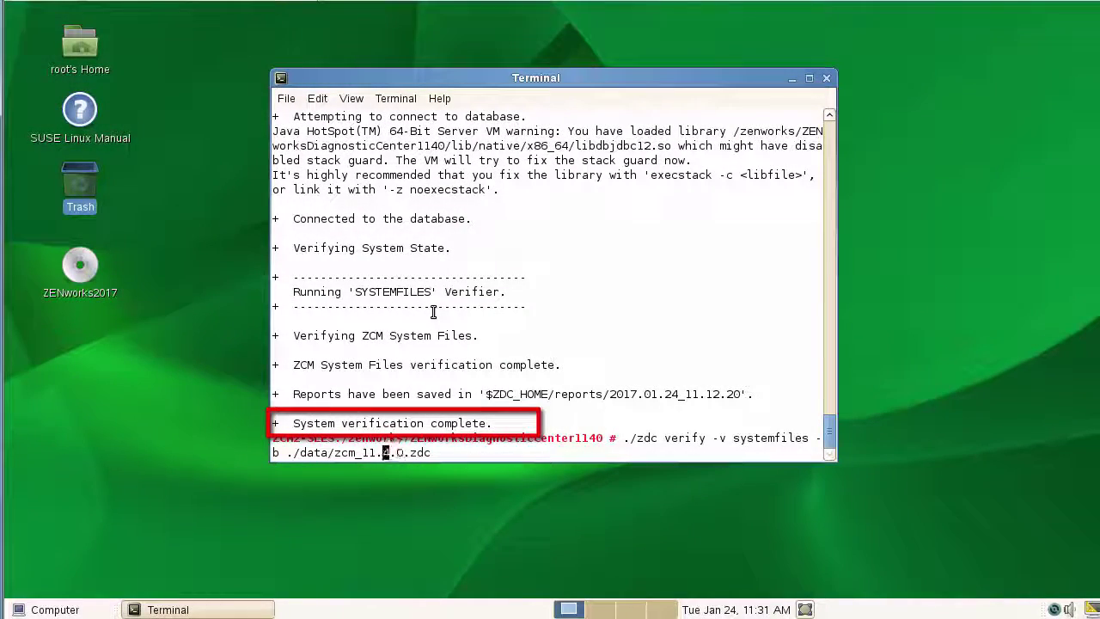
key("Left")
key("Left")
key("Left")
key("Left")
key("Left")
key("Left")
key("Left")
key("Left")
key("Left")
key("Left")
key("Left")
key("Left")
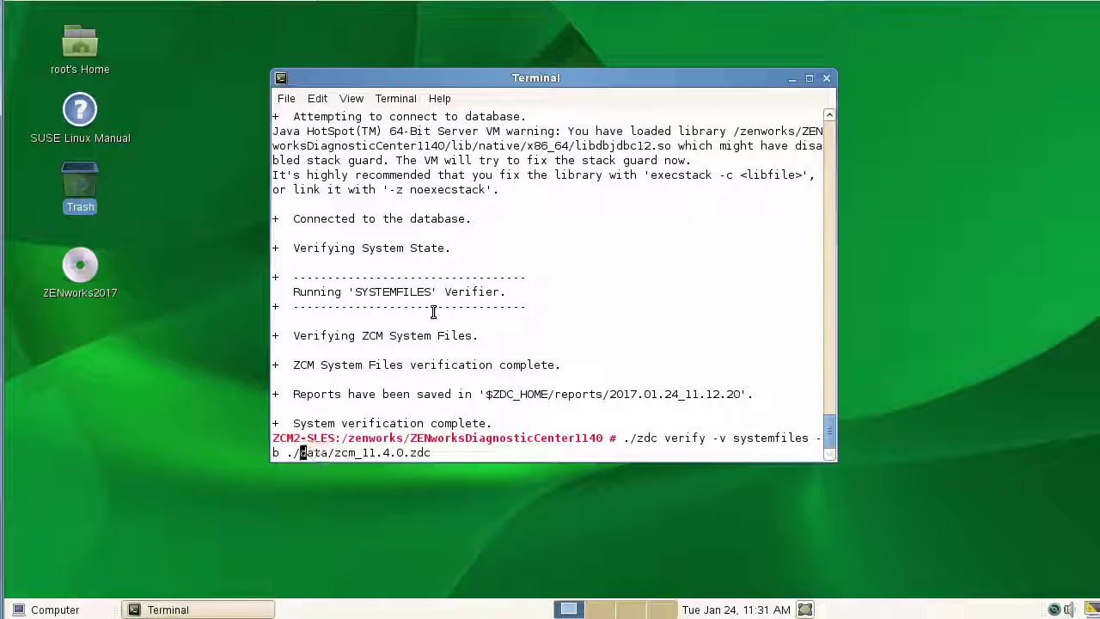
key("Left")
key("Left")
key("Left")
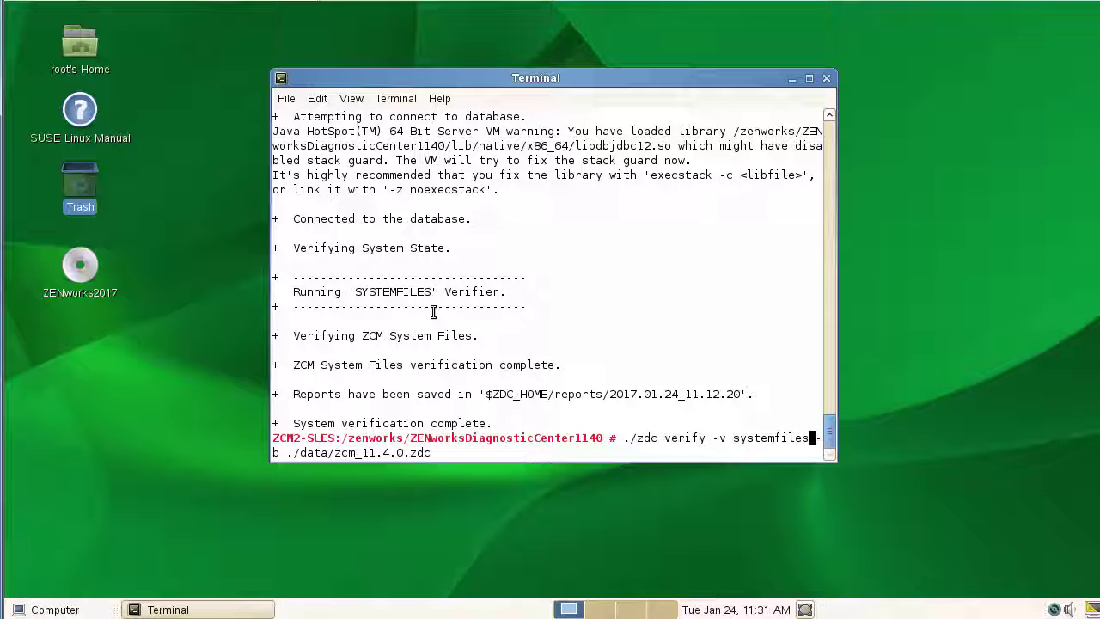
key("BackSpace")
key("BackSpace")
key("BackSpace")
key("BackSpace")
key("BackSpace")
key("BackSpace")
key("BackSpace")
key("BackSpace")
key("BackSpace")
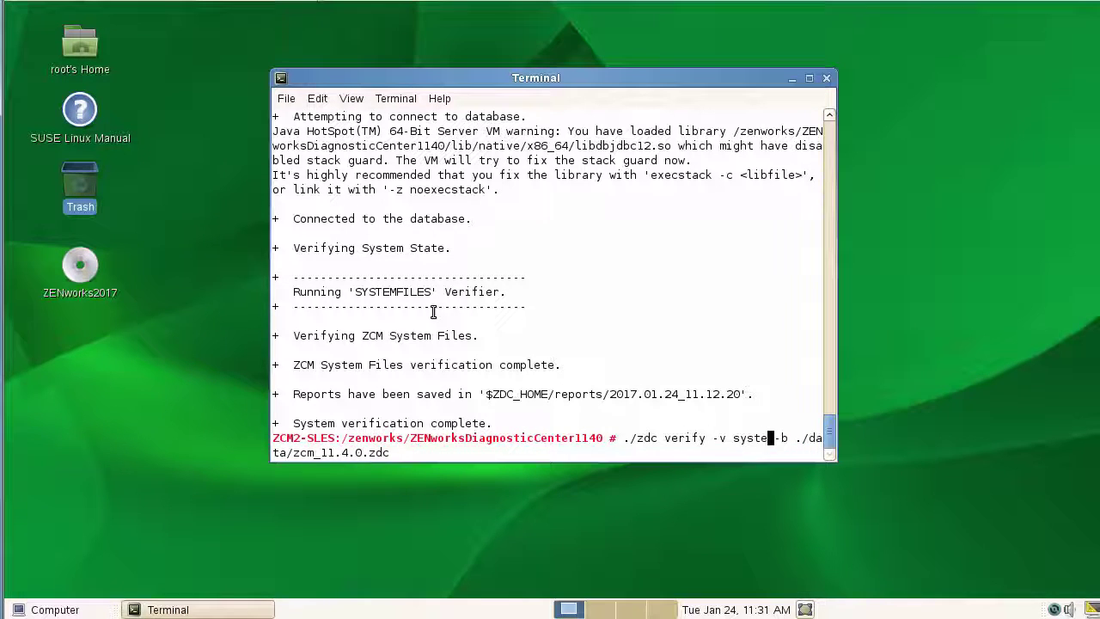
key("BackSpace")
key("BackSpace")
type("audit")
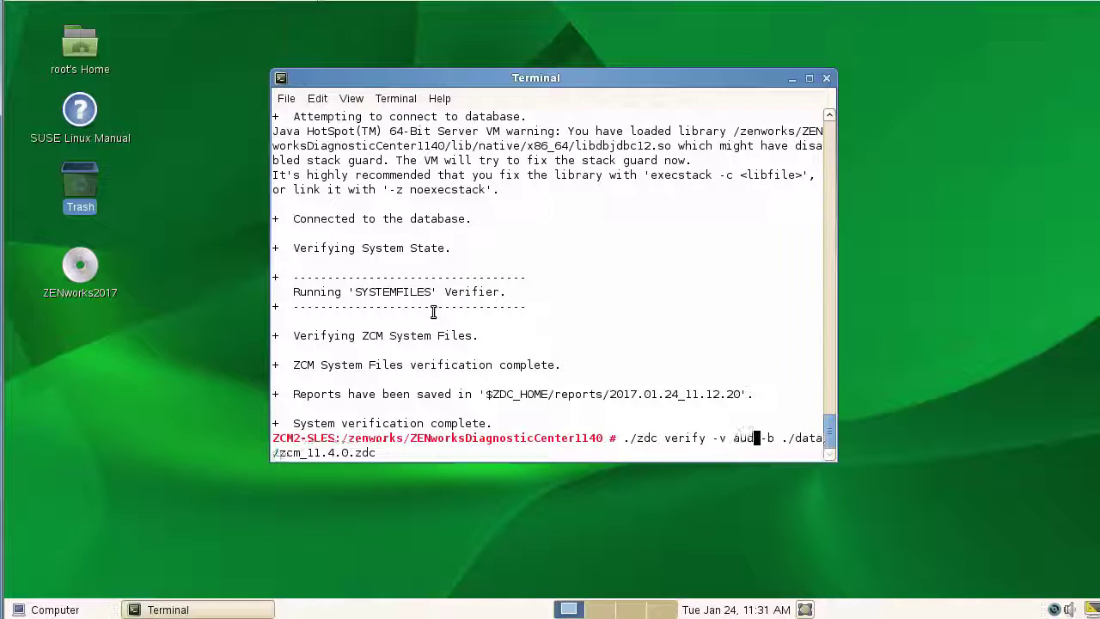
type("databa")
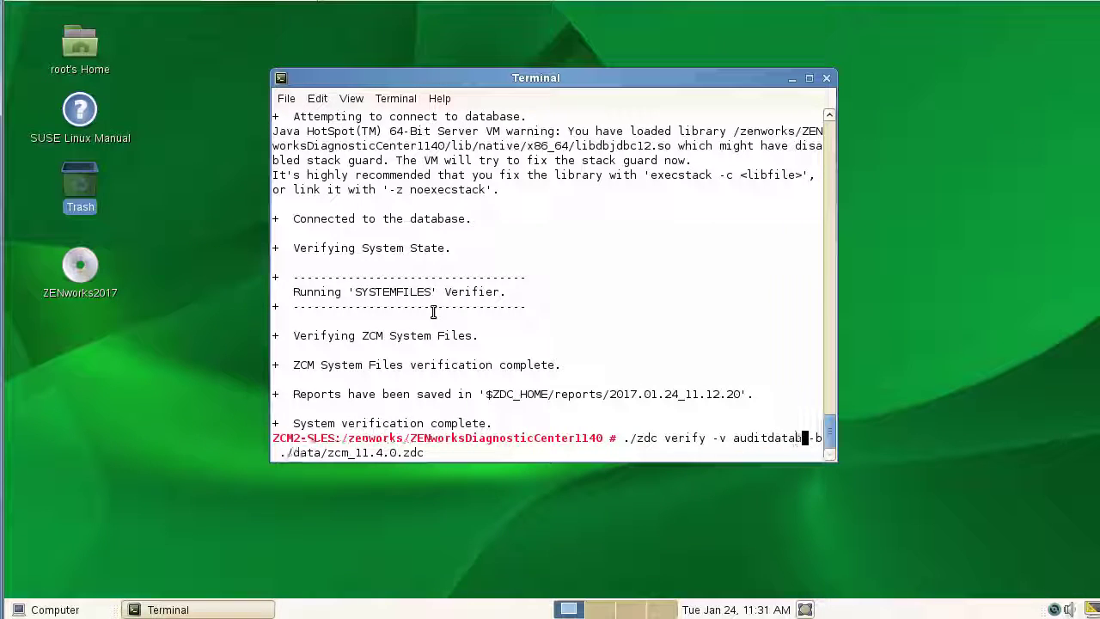
type("se")
key("Return")
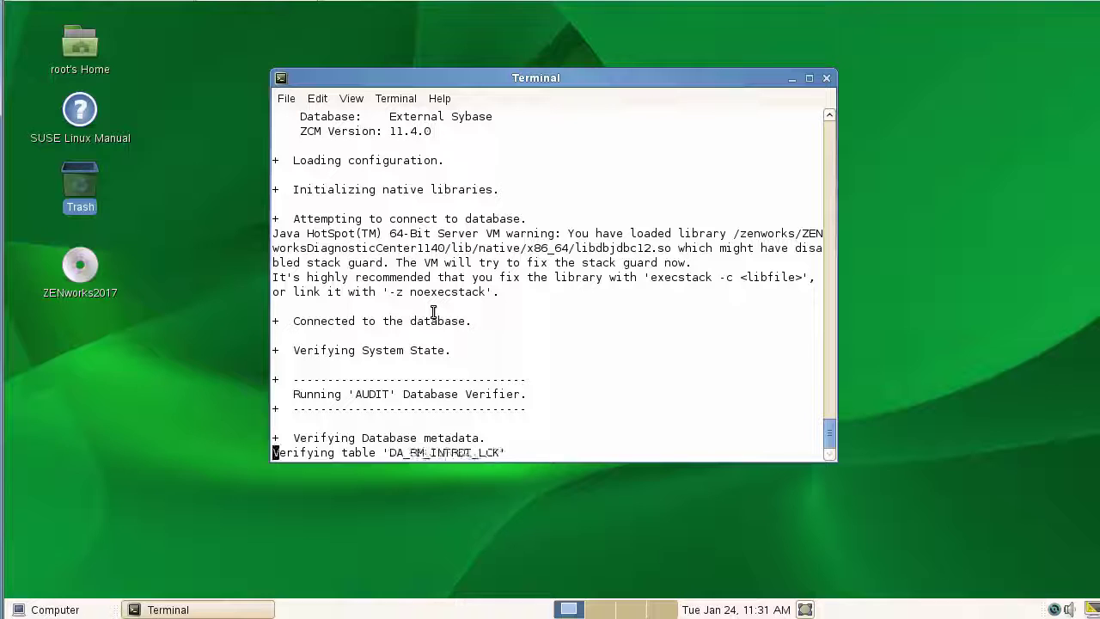
Change to the reports directory and list its contents with ll
type("cdc")
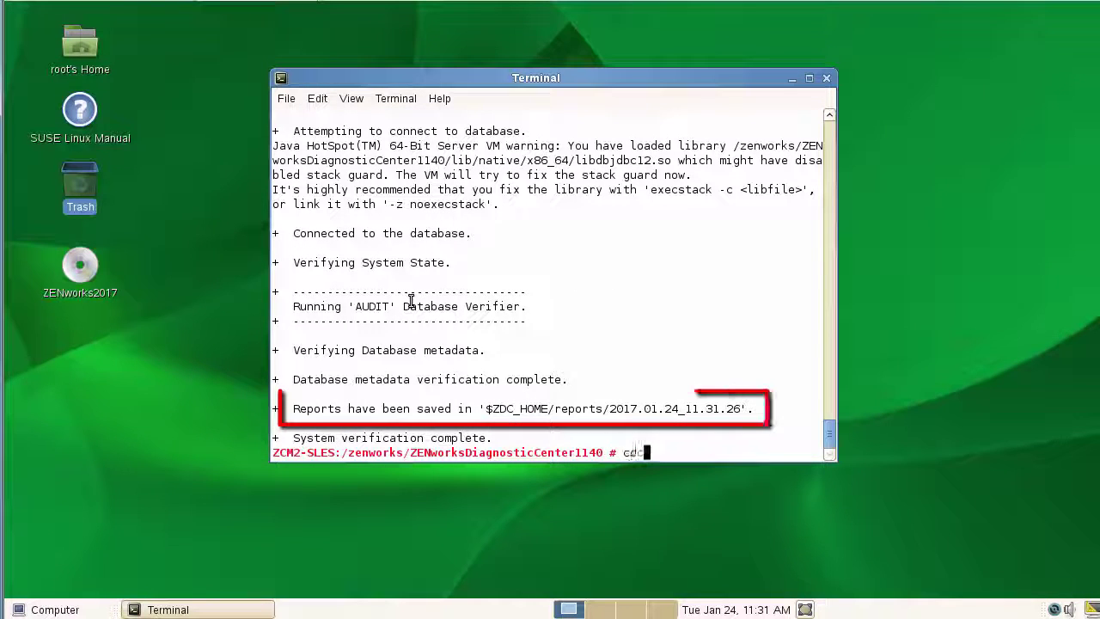
type("reports")
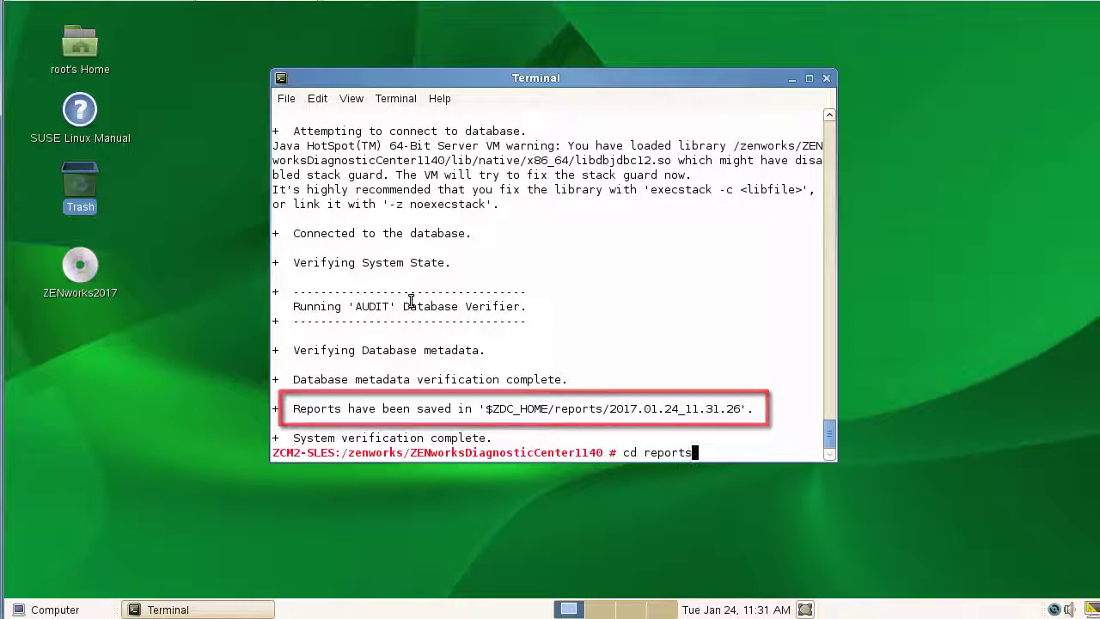
key("Return")
type("ll")
key("Return")
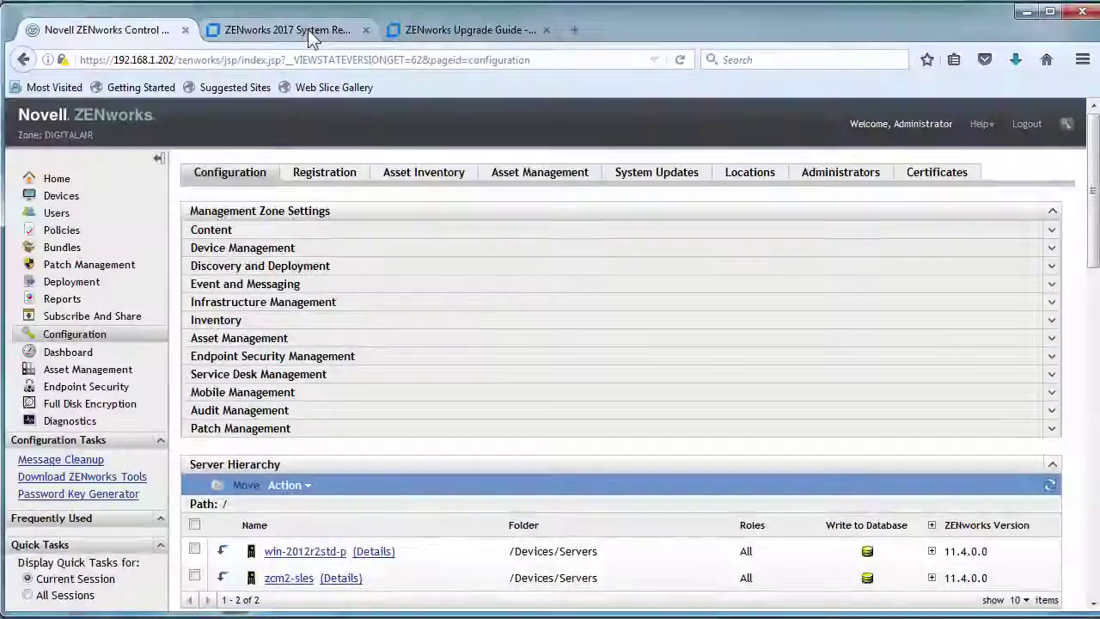
In the browser, open the Prerequisites page of the ZENworks Upgrade Guide and review the tasks required before upgrading Primary Servers
left_click(308, 30)
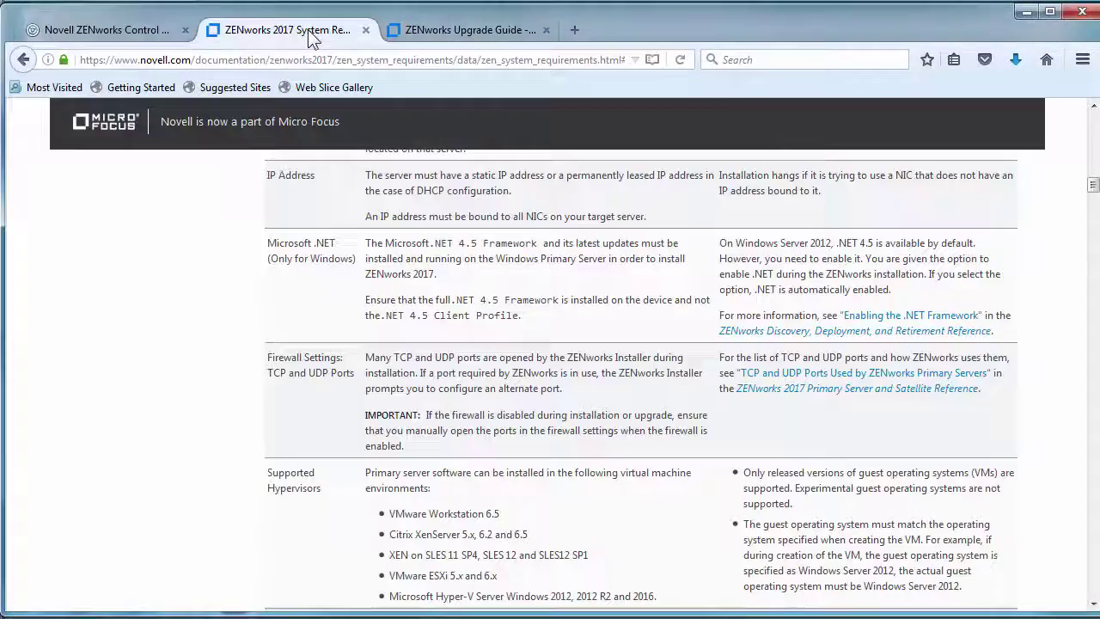
left_click(460, 30)
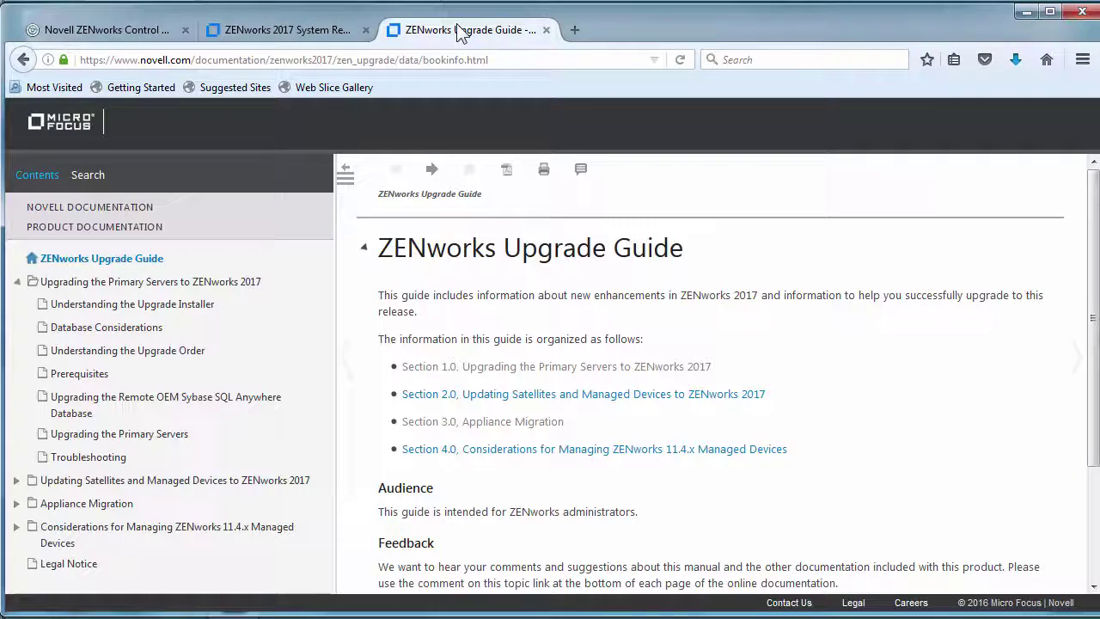
left_click(77, 375)
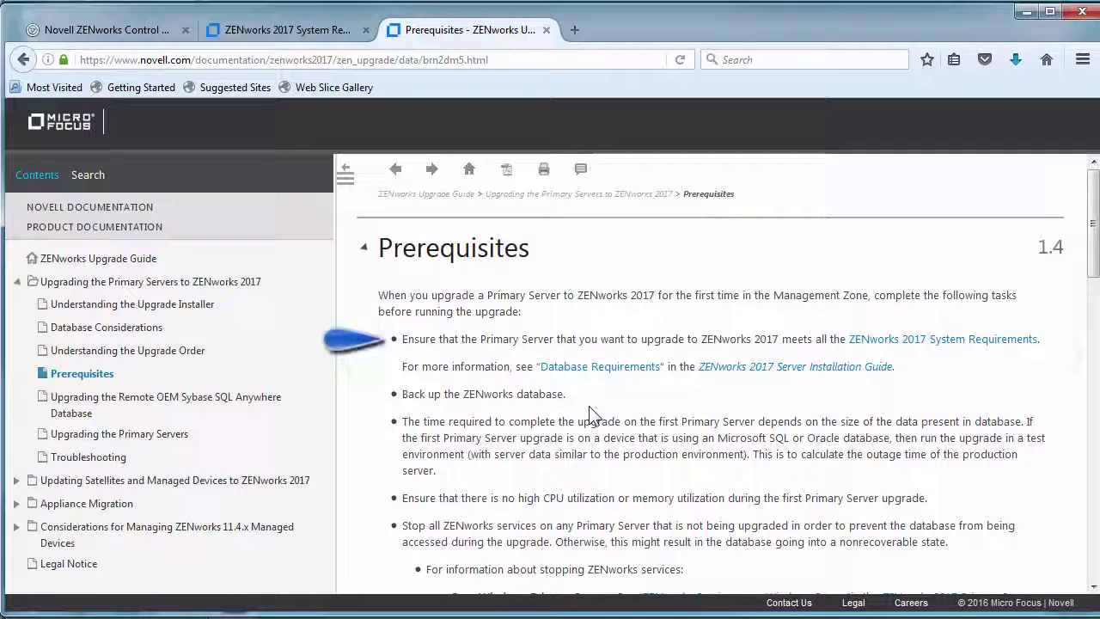
scroll(590, 414, "down", 4)
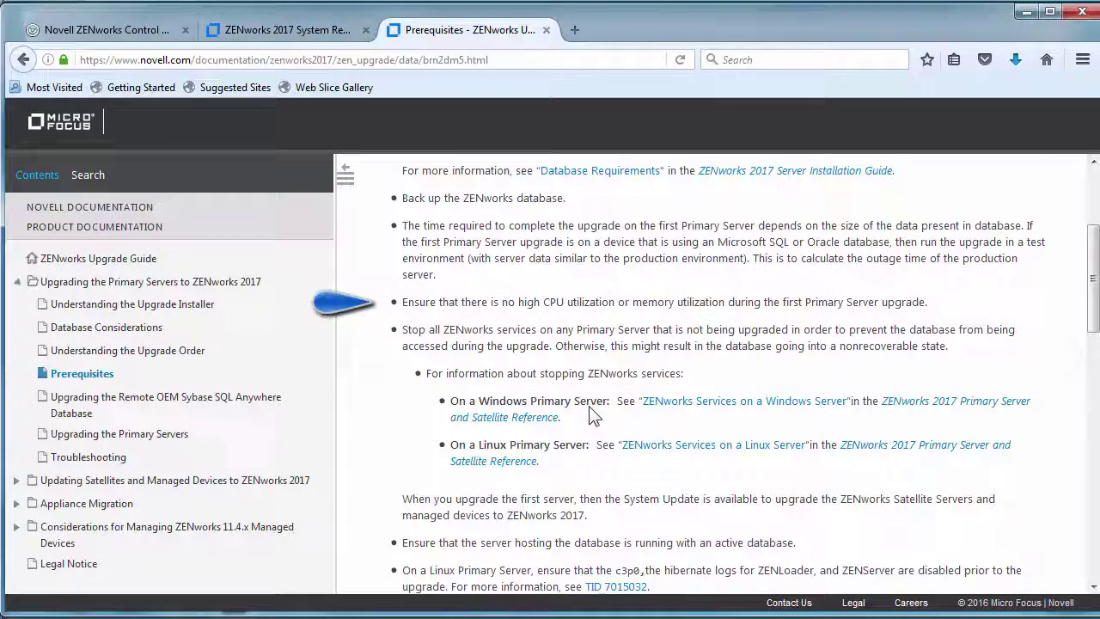
scroll(533, 404, "down", 4)
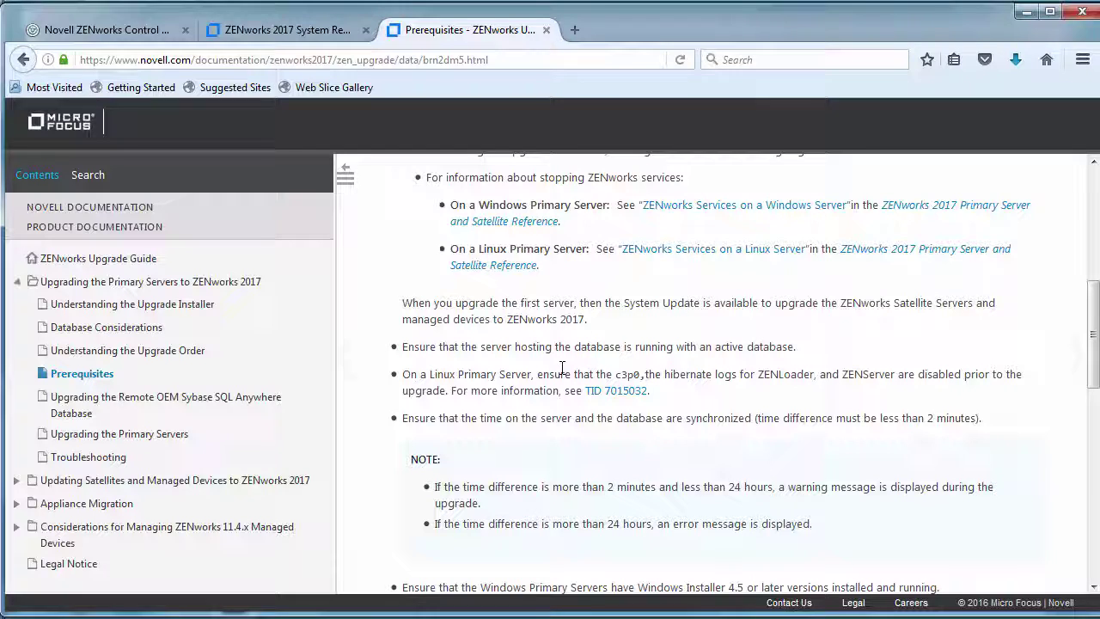
scroll(562, 368, "down", 2)
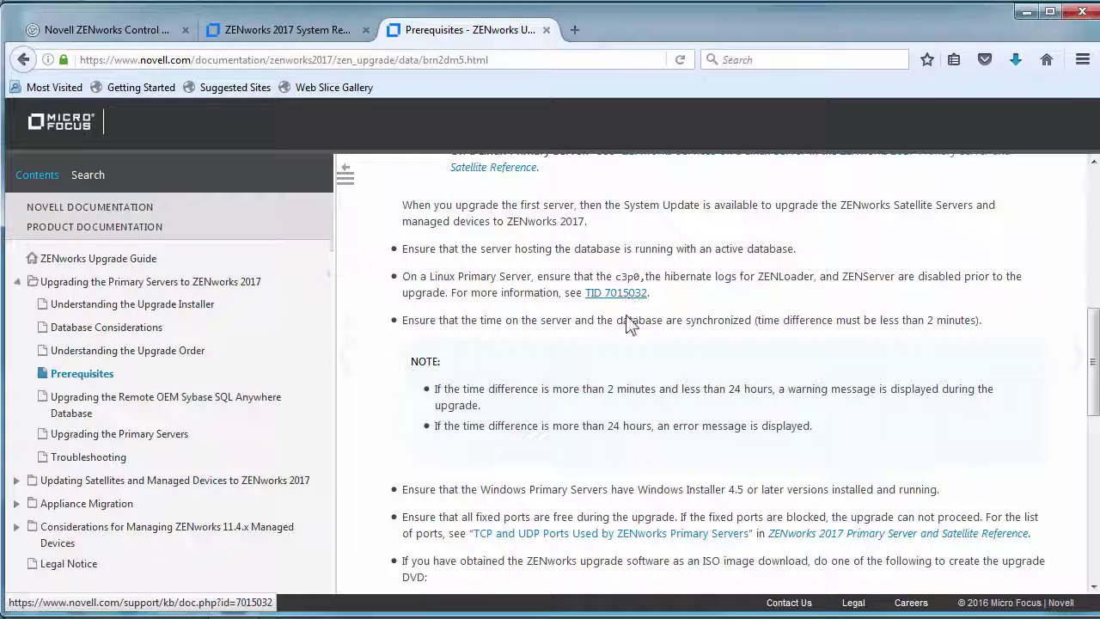
scroll(633, 323, "down", 2)
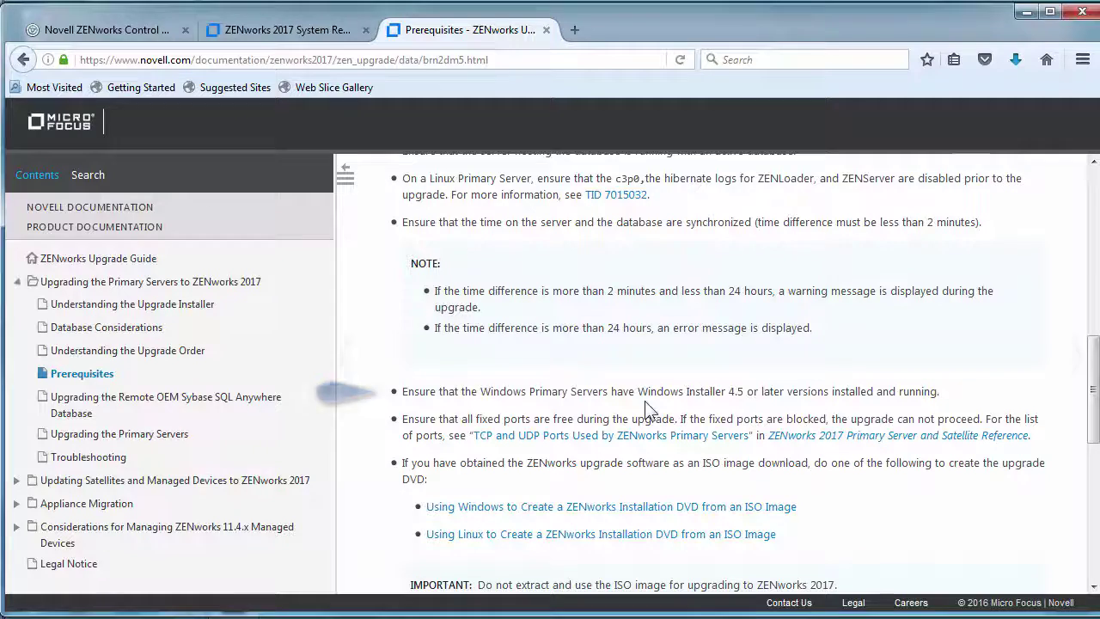
On the Windows server, mount the ZENworks 2017 disc image dated 12/28/2016 from the C:\ZENworks folder
scroll(649, 411, "down", 2)
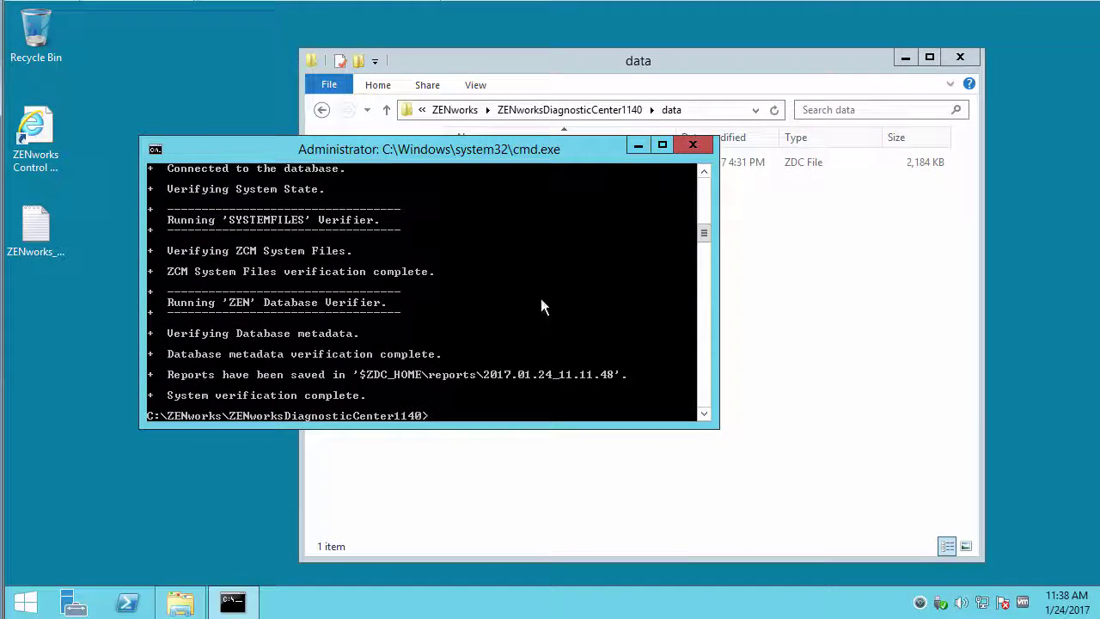
left_click(767, 311)
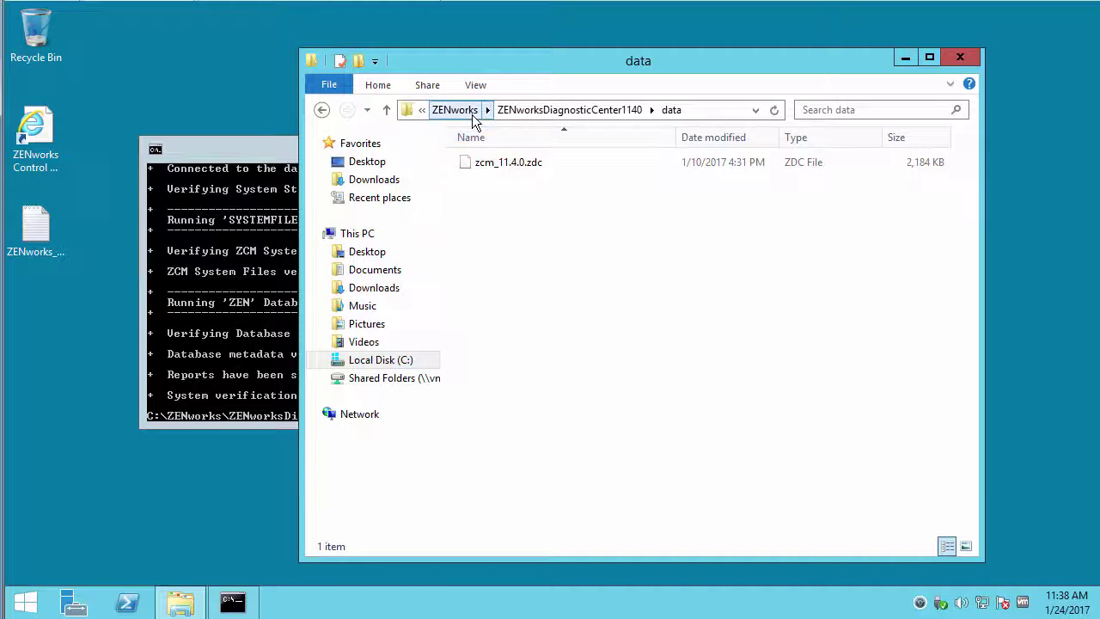
left_click(365, 359)
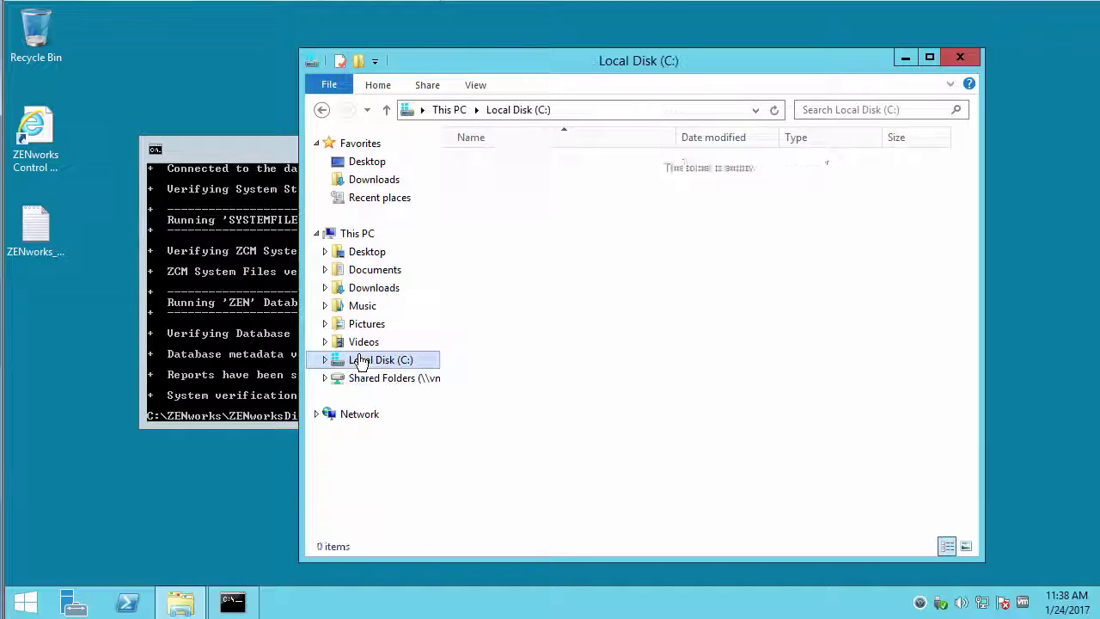
left_click(494, 310)
double_click(494, 309)
right_click(520, 270)
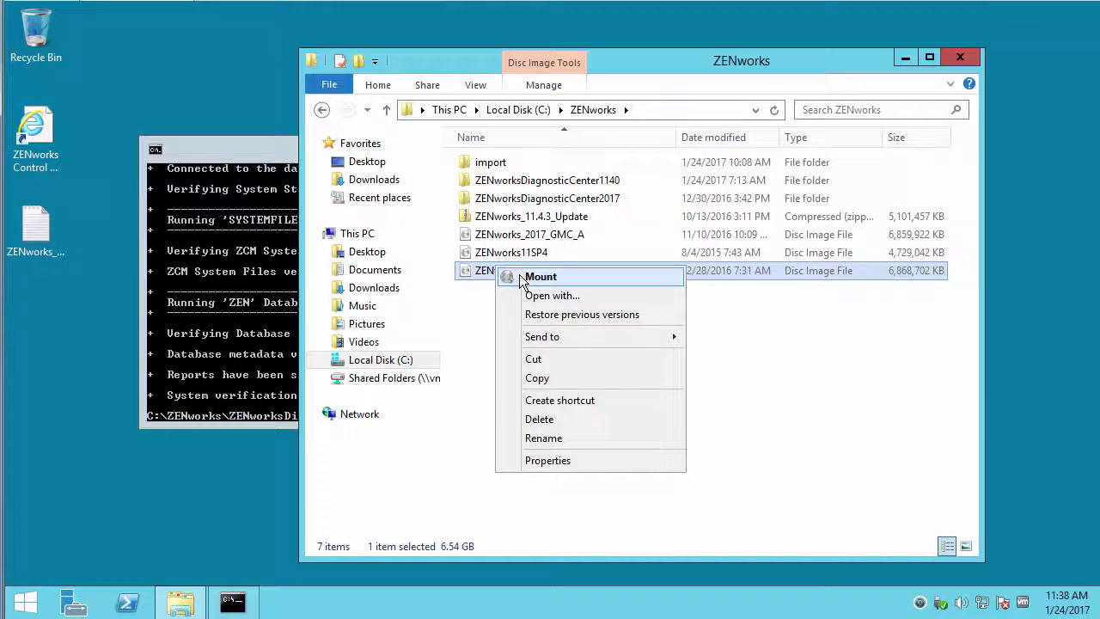
left_click(524, 274)
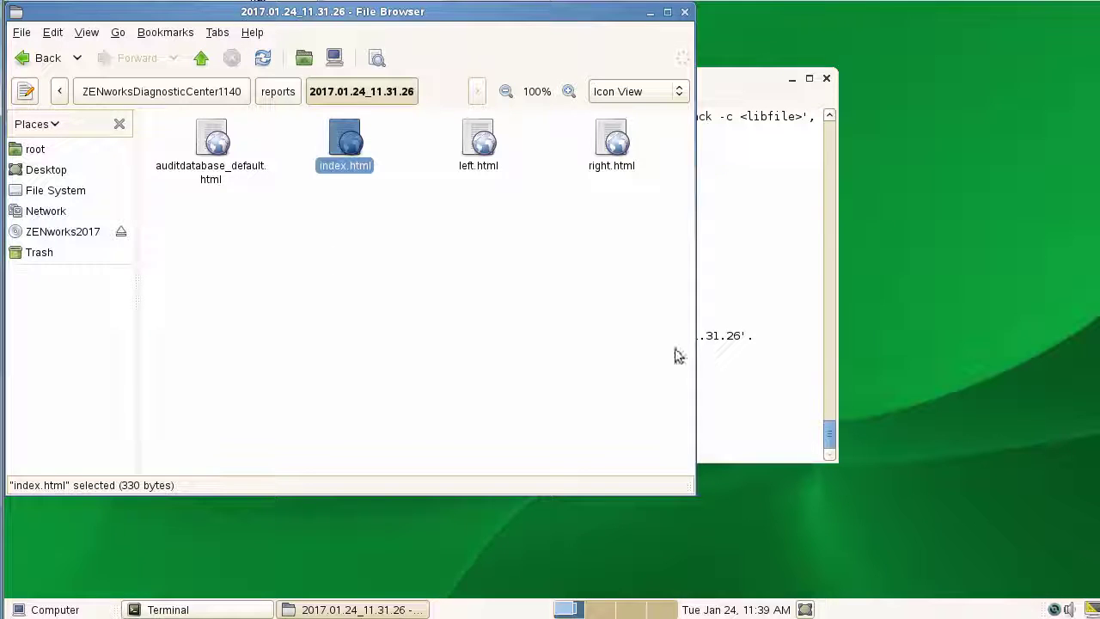
In the ZCM2-SLES terminal, run novell-zenworks-configure -c Start with the Stop action for the selected ZENworks daemons, and close the file browser
left_click(725, 324)
type("novell-ze")
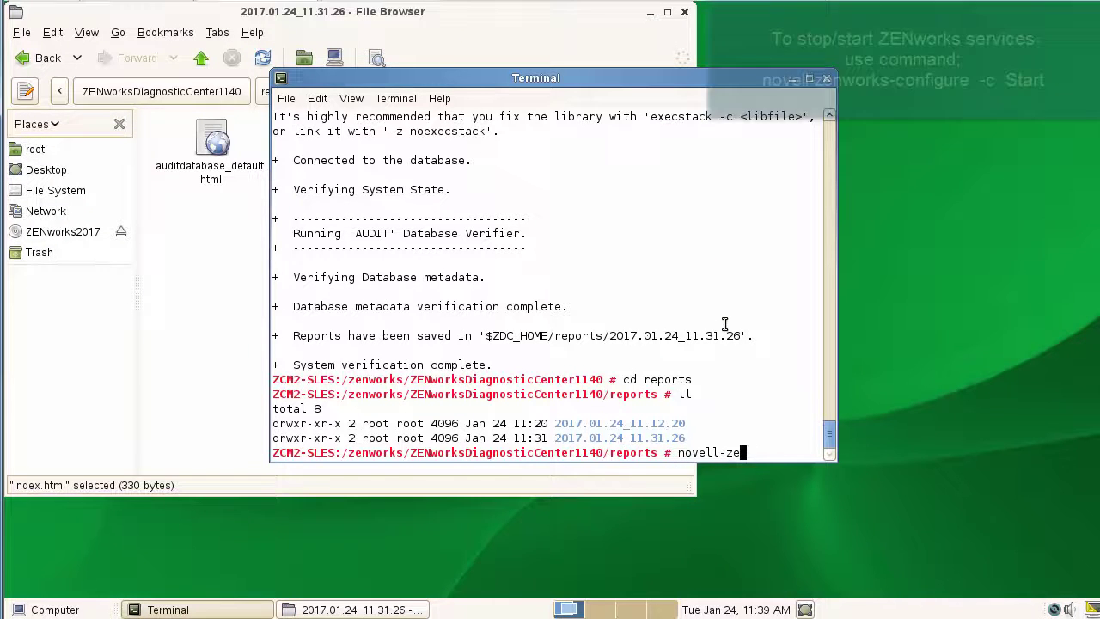
type("nworks-con")
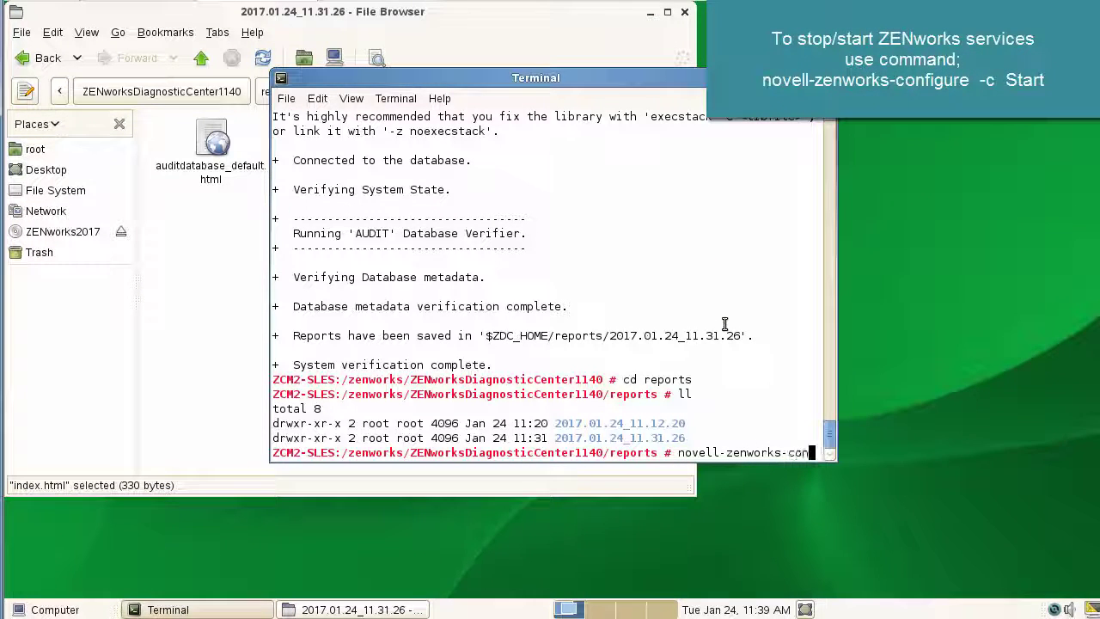
type("figure -c Start")
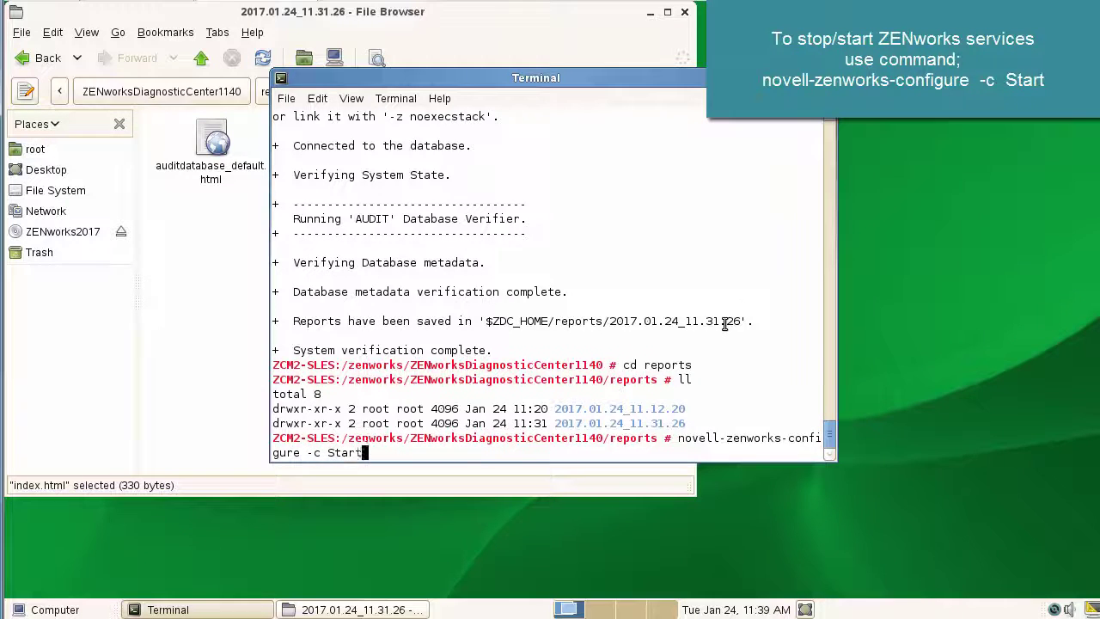
key("Return")
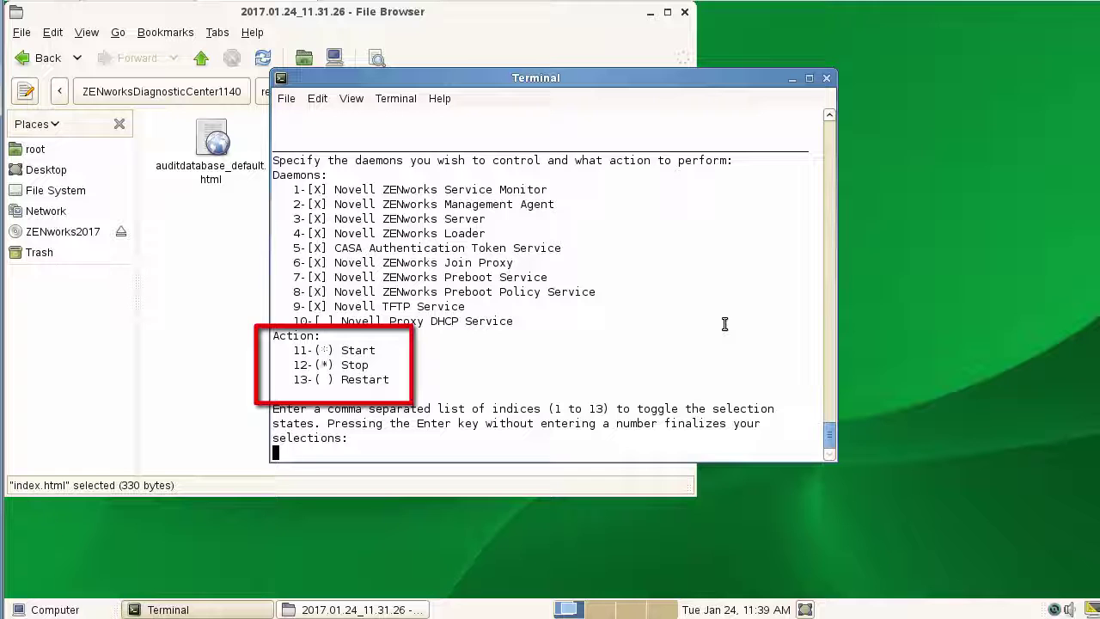
key("Return")
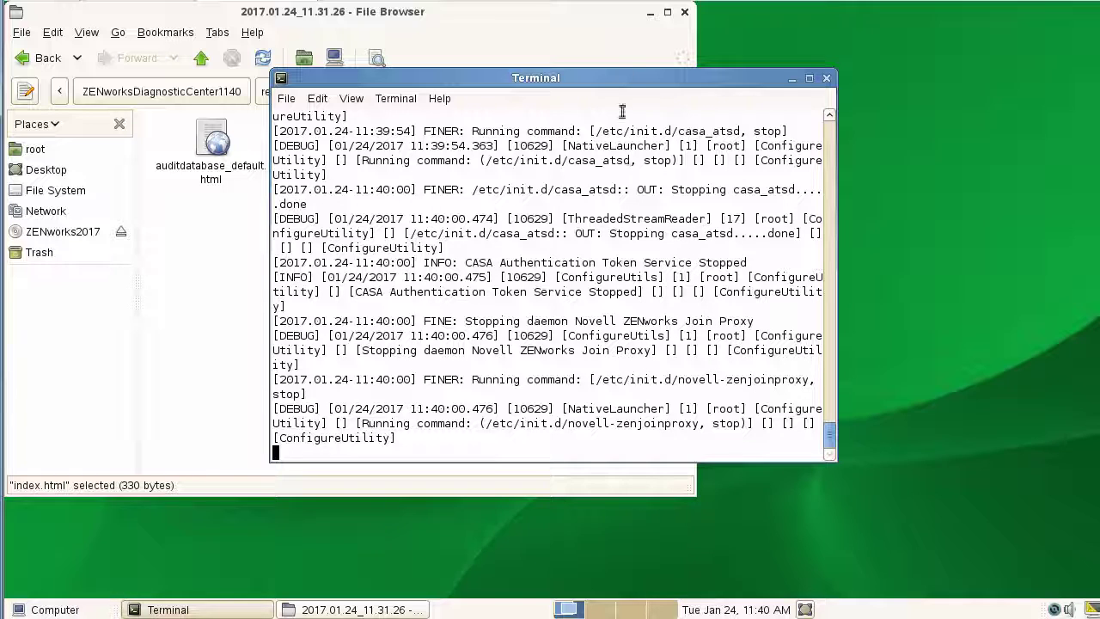
left_click(685, 12)
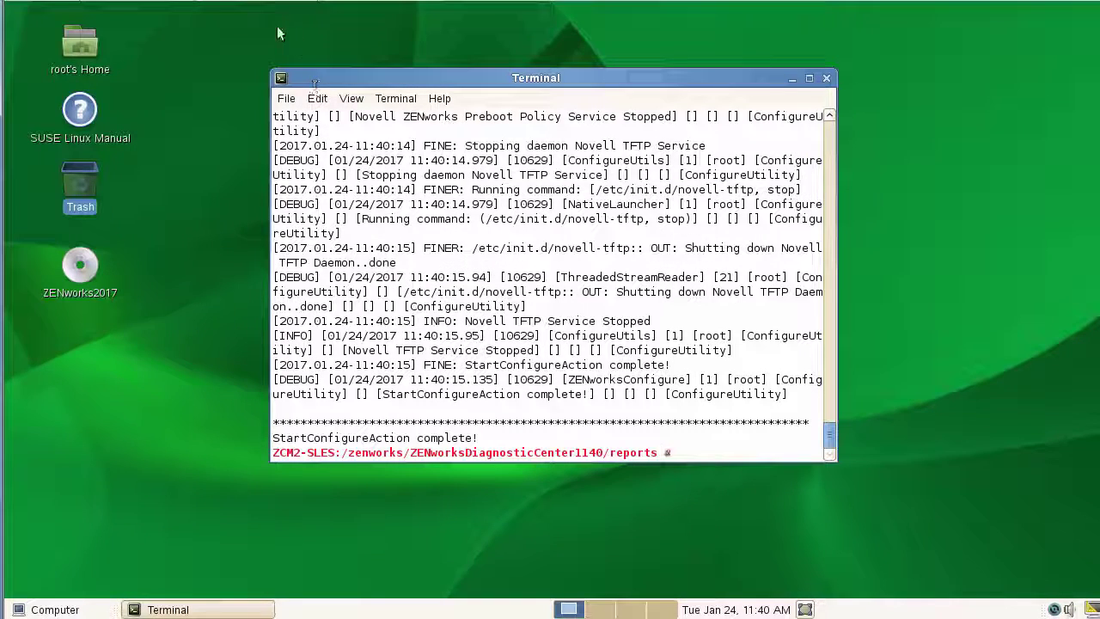
Switch to the Windows server, launch setup from the mounted ZENworks2017 DVD, and minimize the Explorer and command prompt windows
left_click(138, 9)
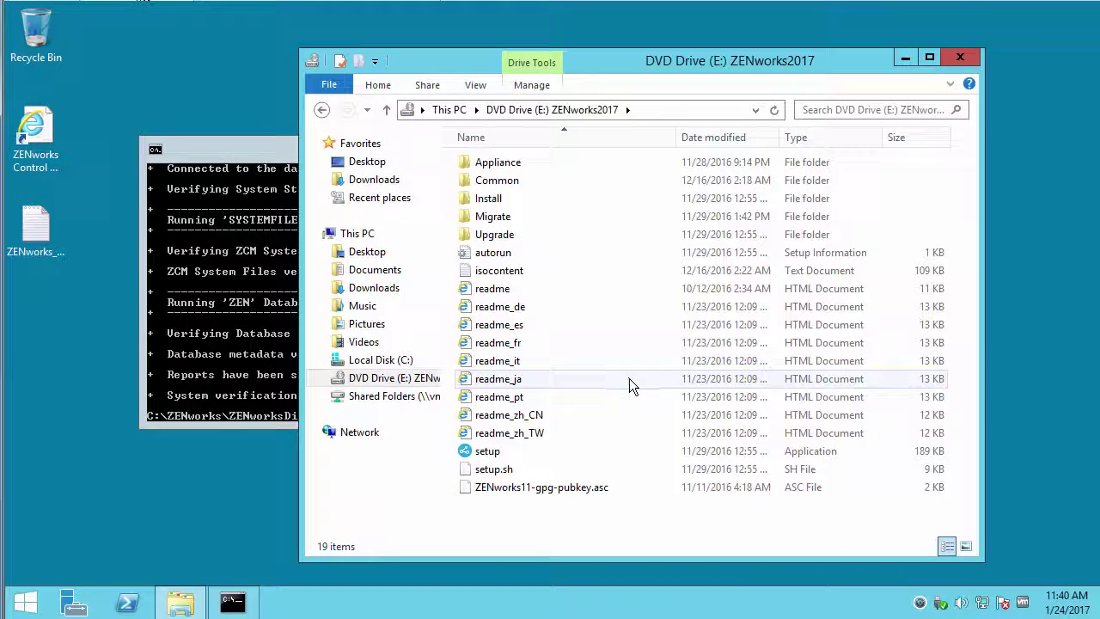
right_click(525, 456)
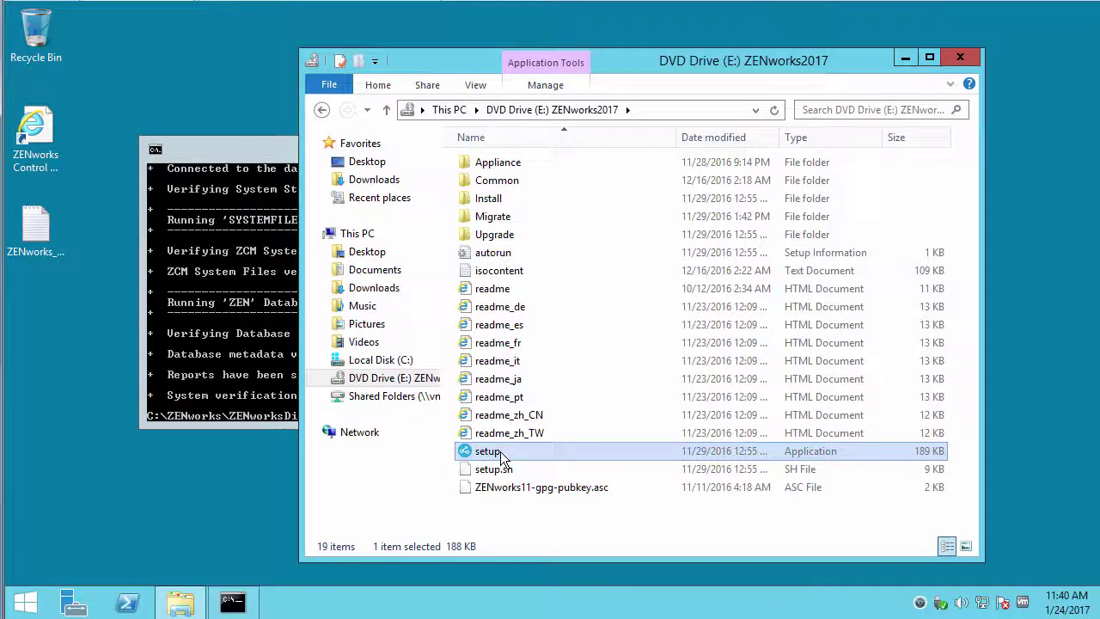
left_click(565, 315)
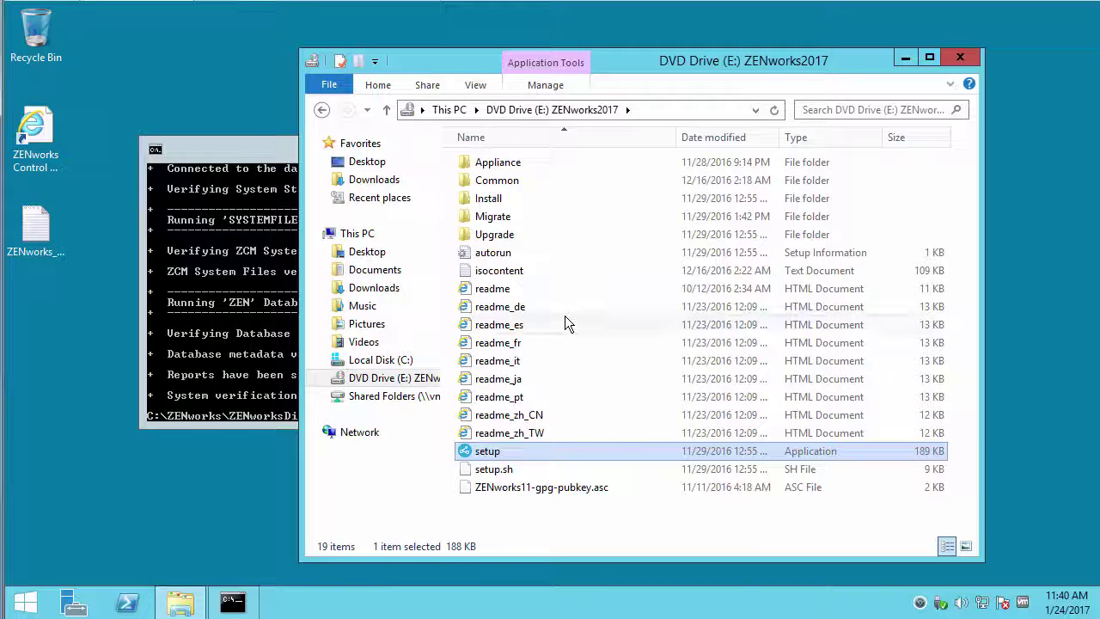
left_click(906, 57)
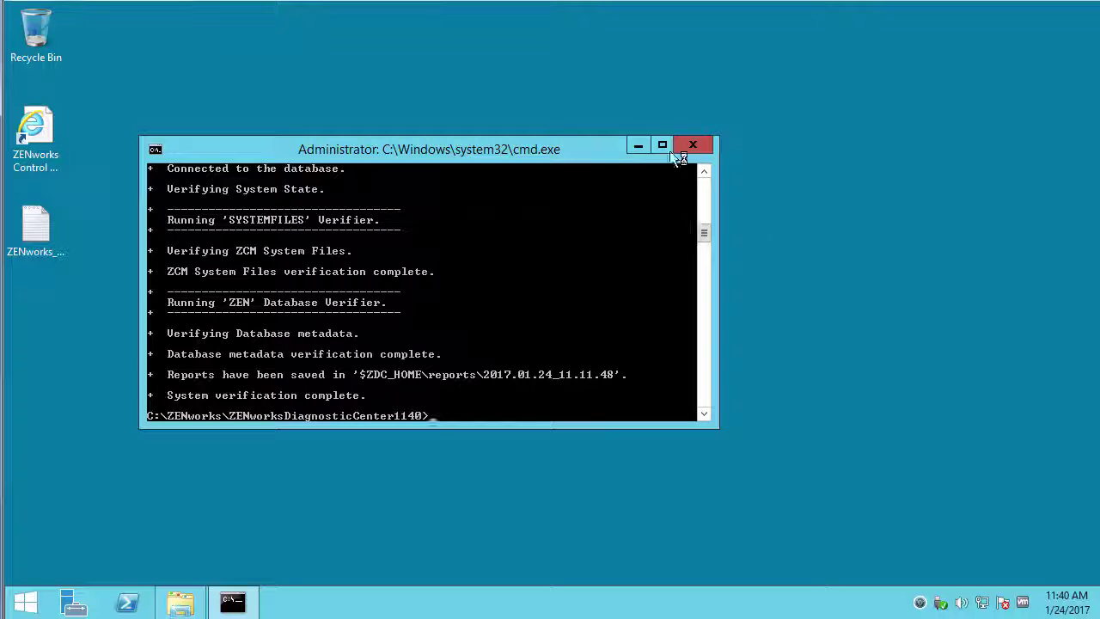
left_click(641, 146)
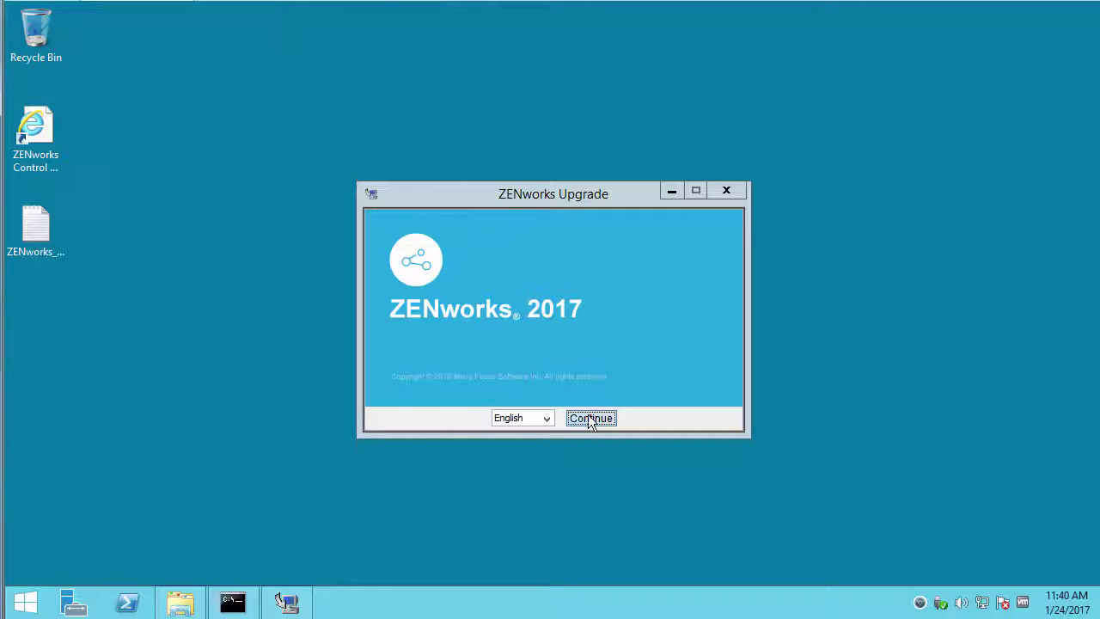
Start the ZENworks 2017 upgrade wizard in English, pass the introduction, and accept the license agreement
left_click(590, 418)
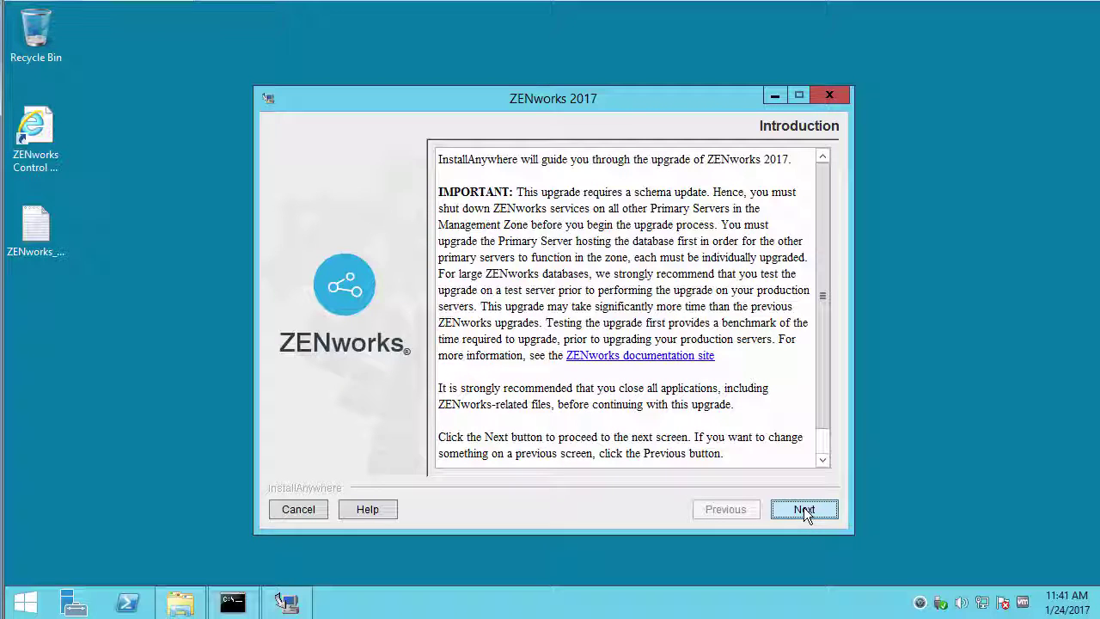
left_click(782, 510)
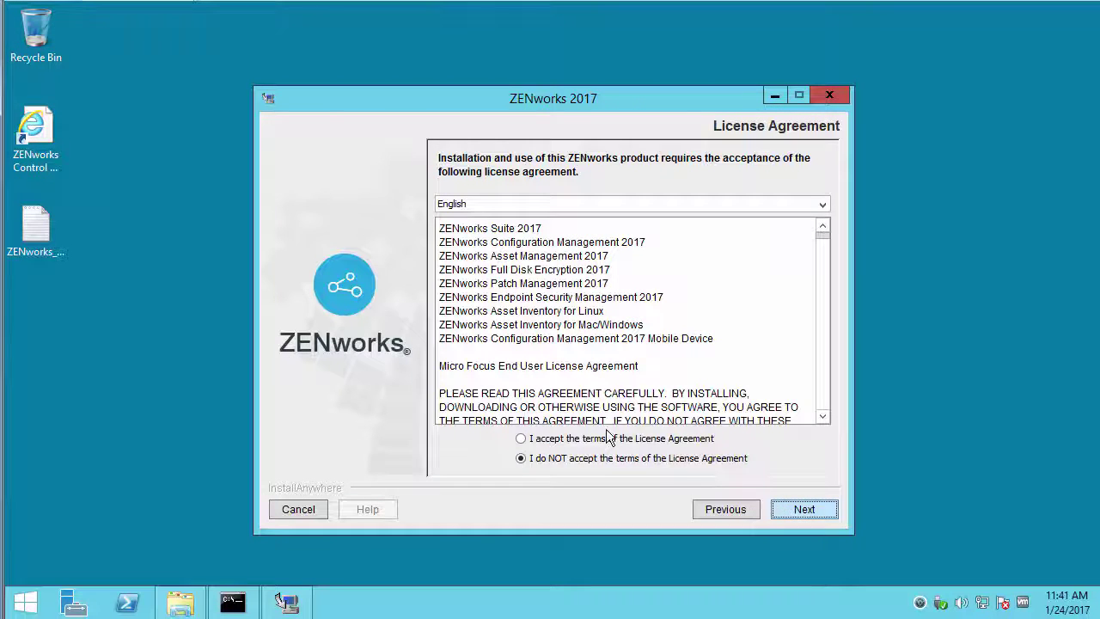
left_click(609, 439)
left_click(803, 511)
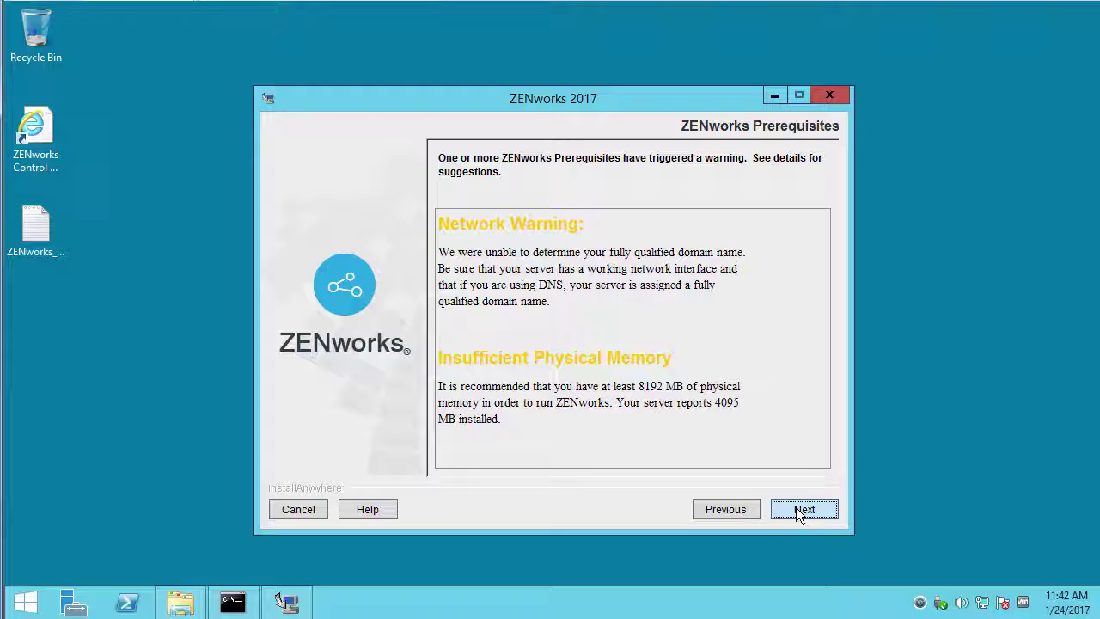
Proceed past the prerequisites page, keep Yes for the first server being upgraded, and enter the zone administrator's password
left_click(796, 506)
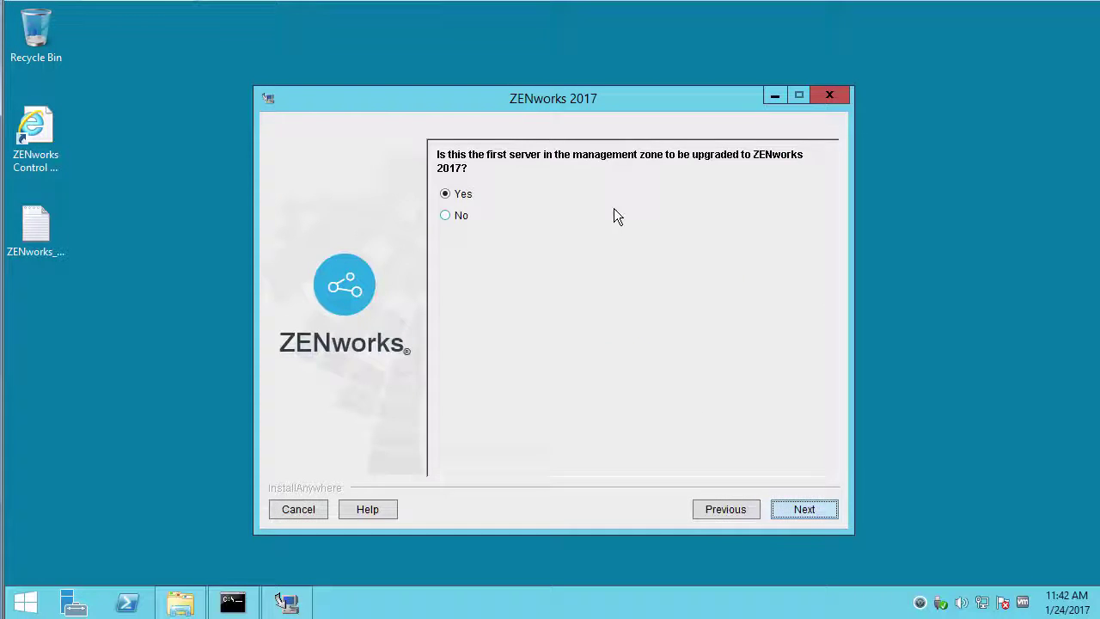
left_click(796, 507)
left_click(601, 300)
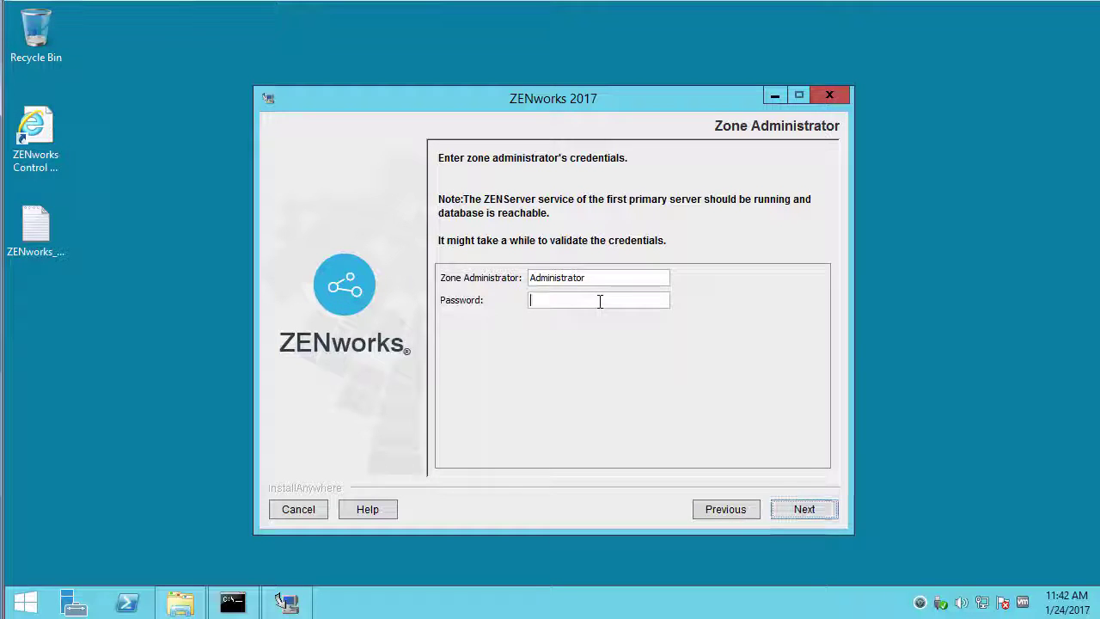
type("****")
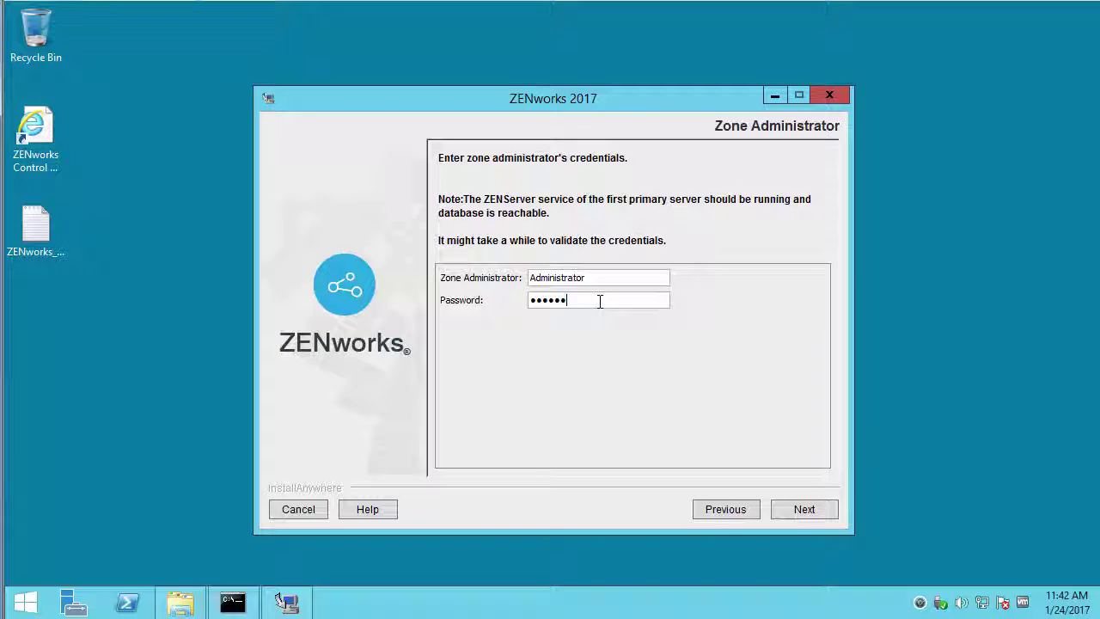
left_click(790, 508)
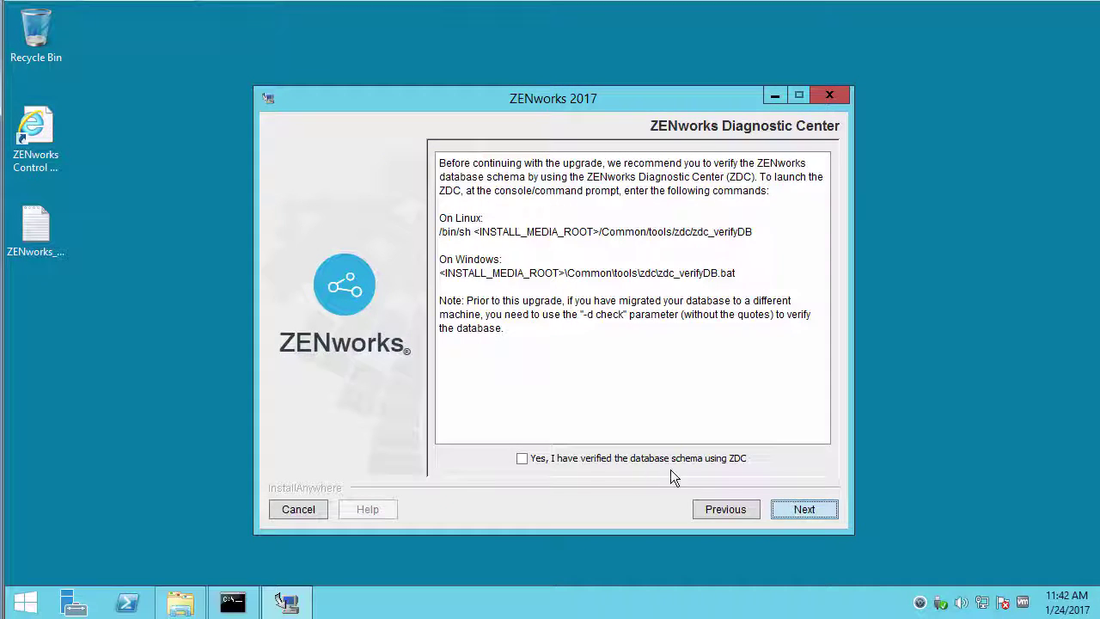
Confirm that the database schema was verified using ZDC and proceed past the supported operating systems notice
left_click(522, 458)
left_click(789, 507)
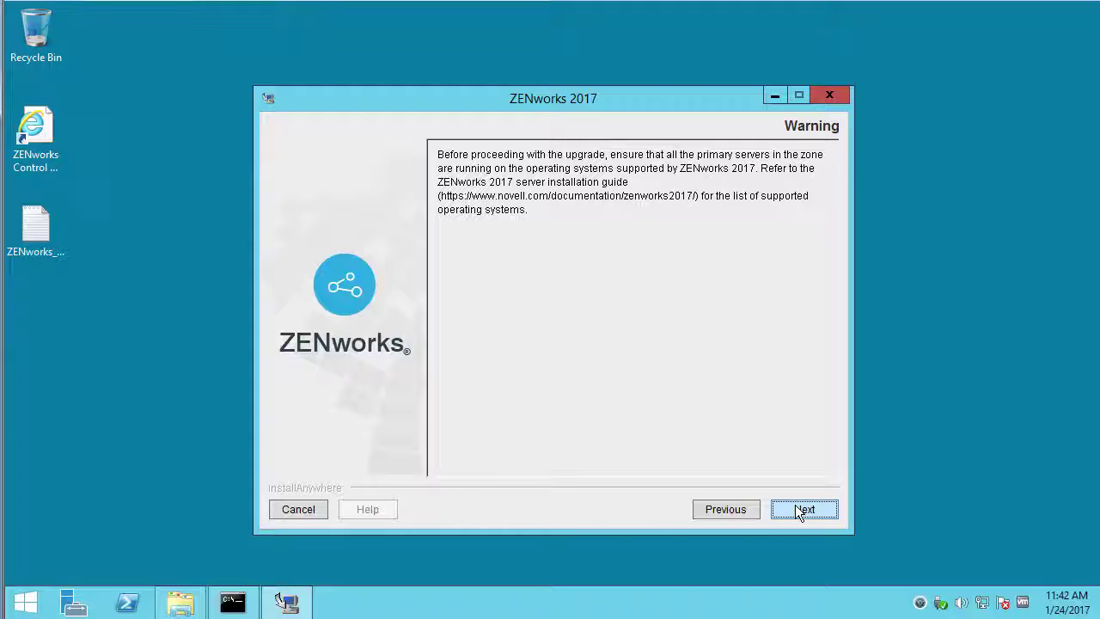
left_click(798, 508)
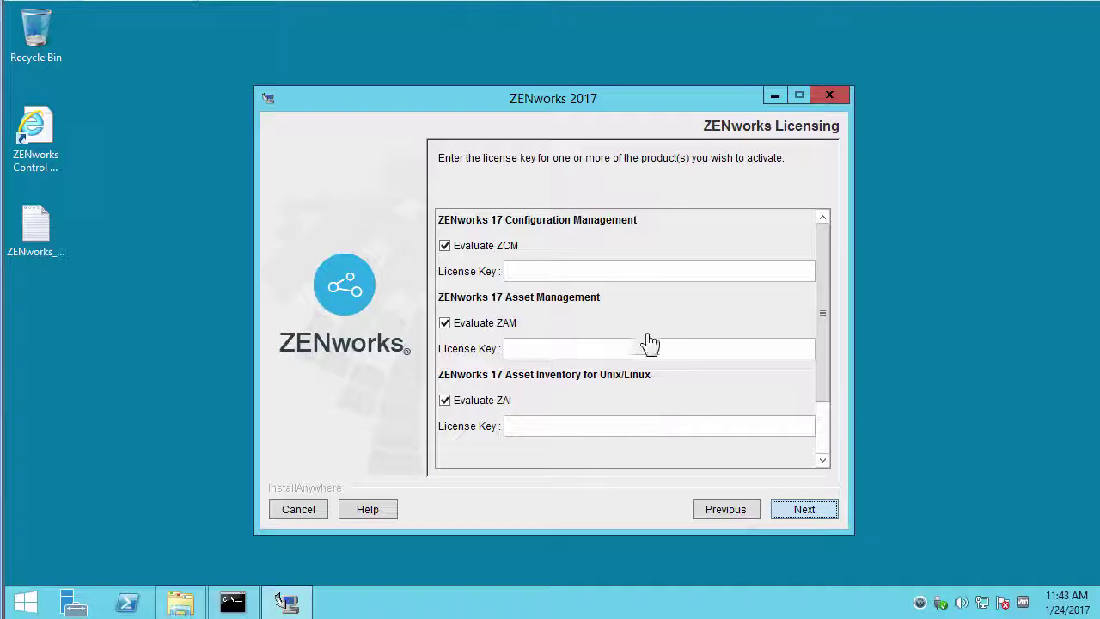
Paste the license keys for ZENworks 17 Configuration Management, Asset Management, and Asset Inventory for Unix/Linux
left_click(634, 271)
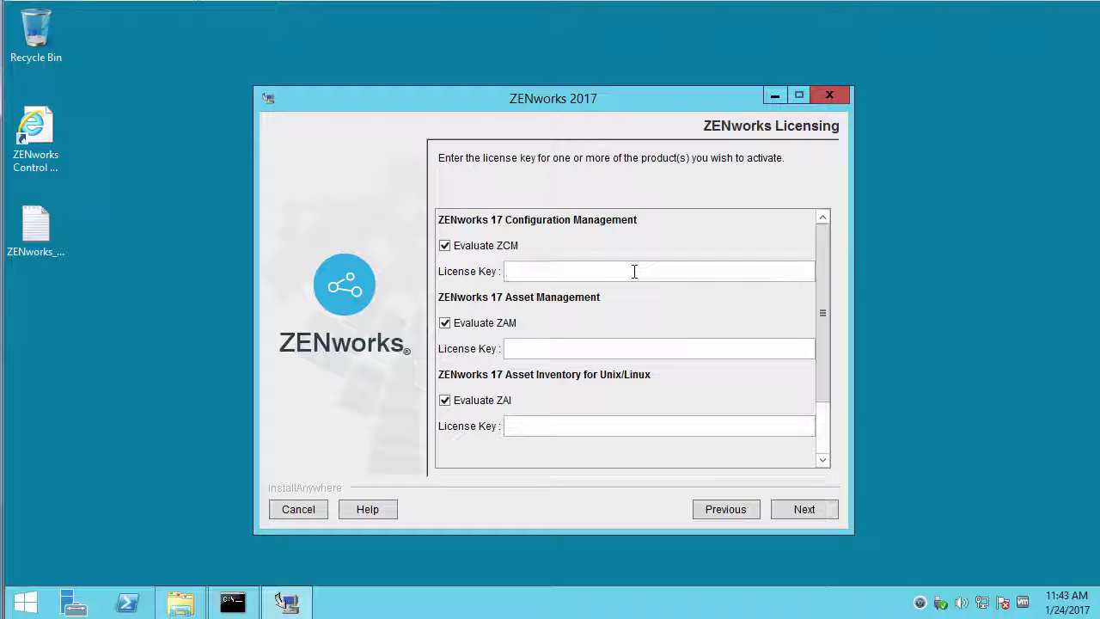
key("ctrl+v")
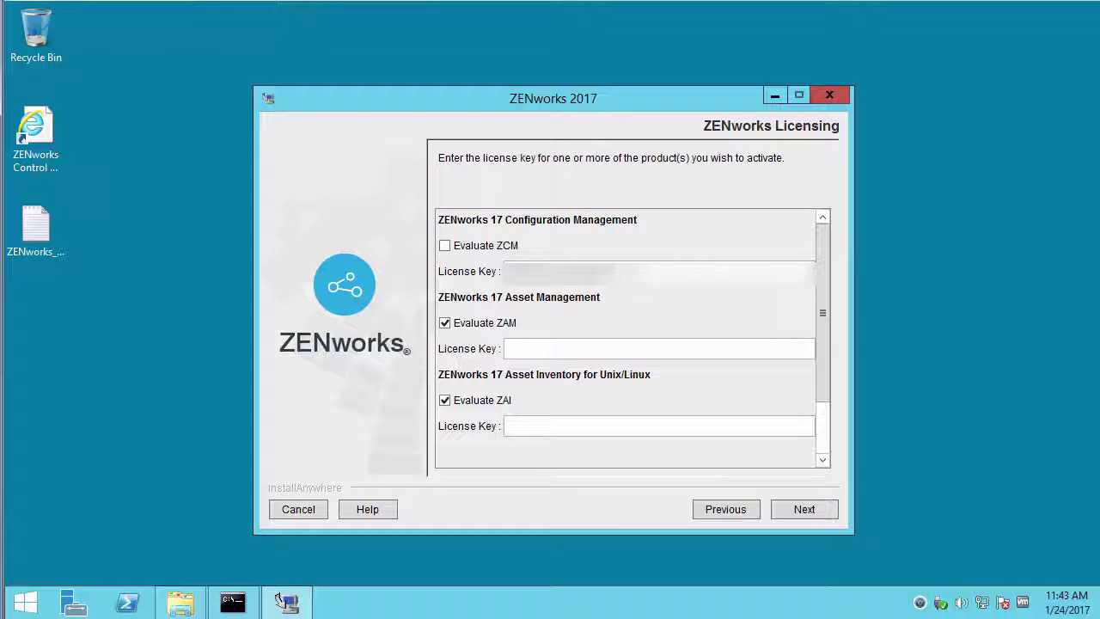
key("ctrl+v")
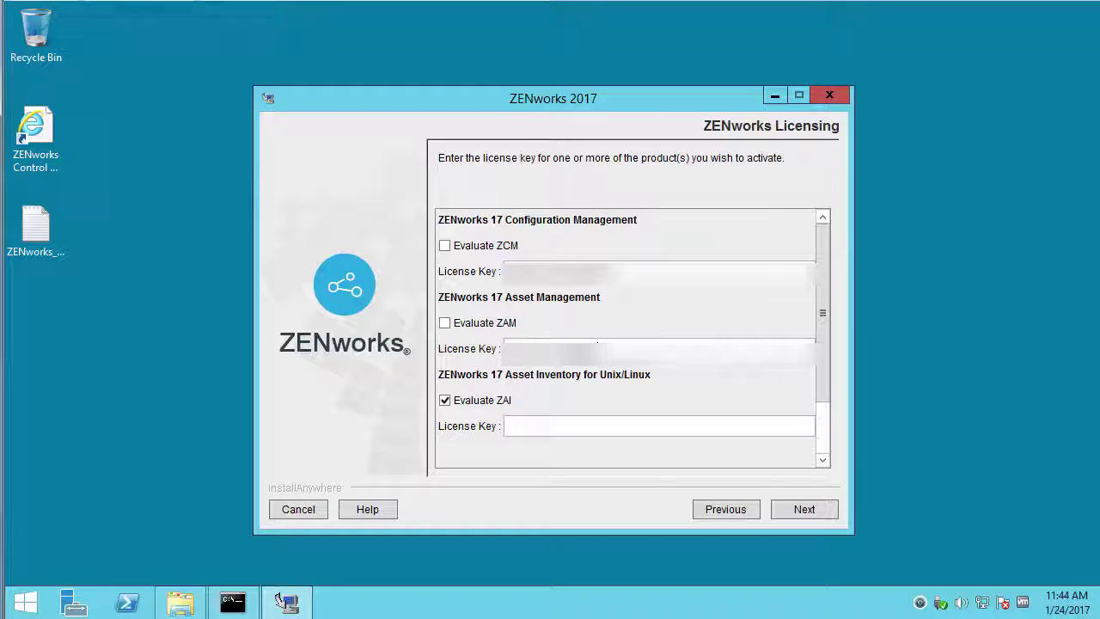
key("ctrl+v")
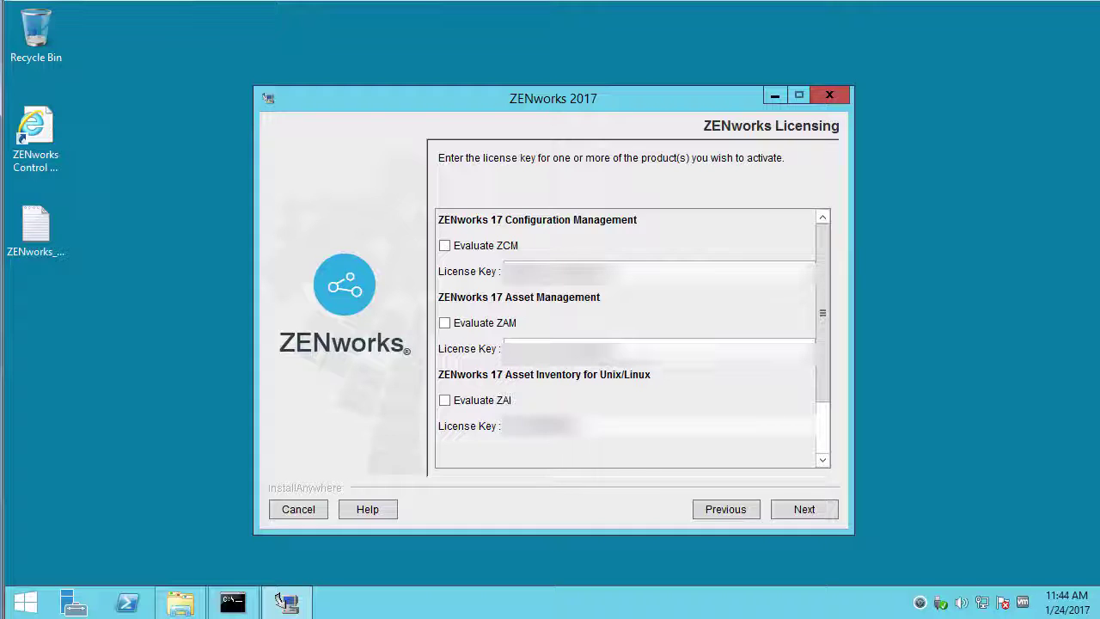
Paste the license keys for Endpoint Security Management and Full Disk Encryption Management, and submit the licensing page
scroll(821, 375, "down", 3)
left_click(619, 274)
key("ctrl+v")
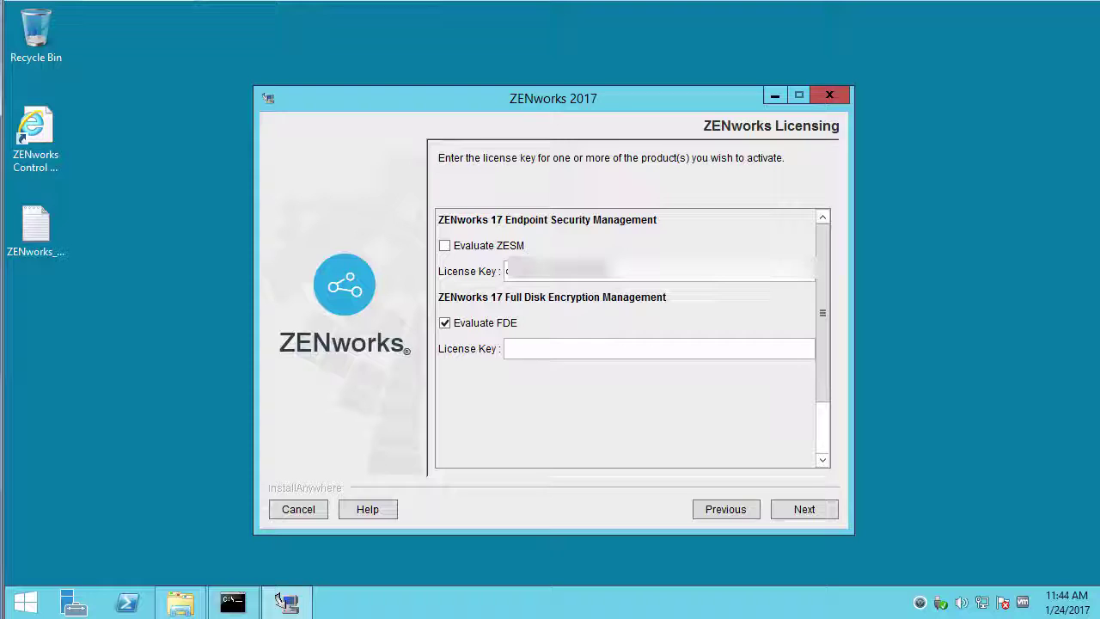
left_click(568, 348)
key("ctrl+v")
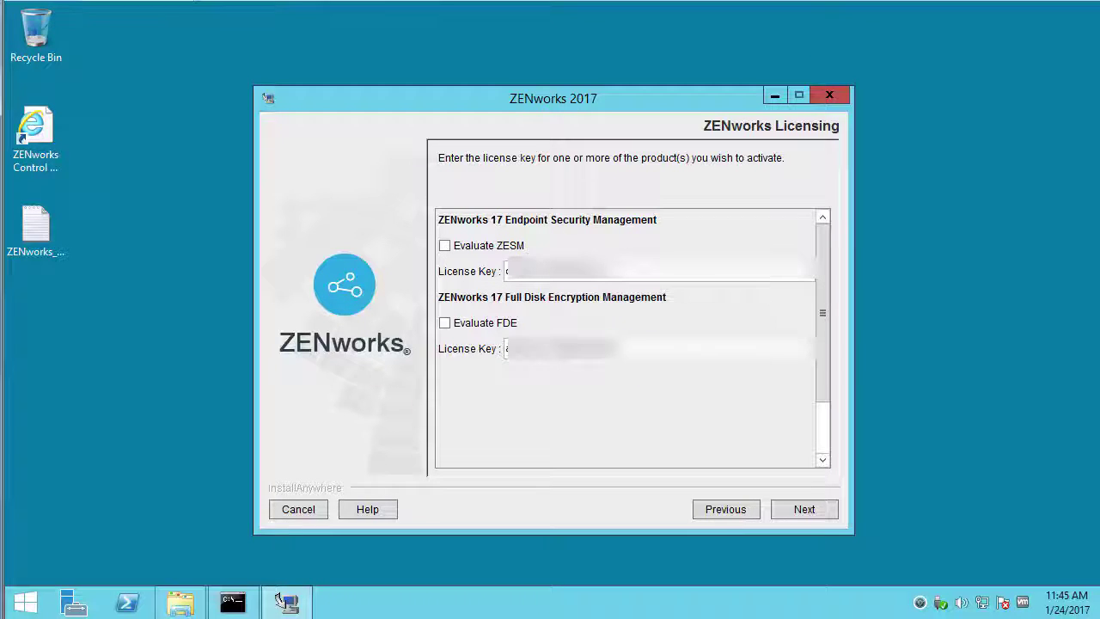
left_click(795, 508)
For Patch Management Services, paste the license key, set the company name to Micro Focus, fill in the contact's e-mail, and continue
key("ctrl+v")
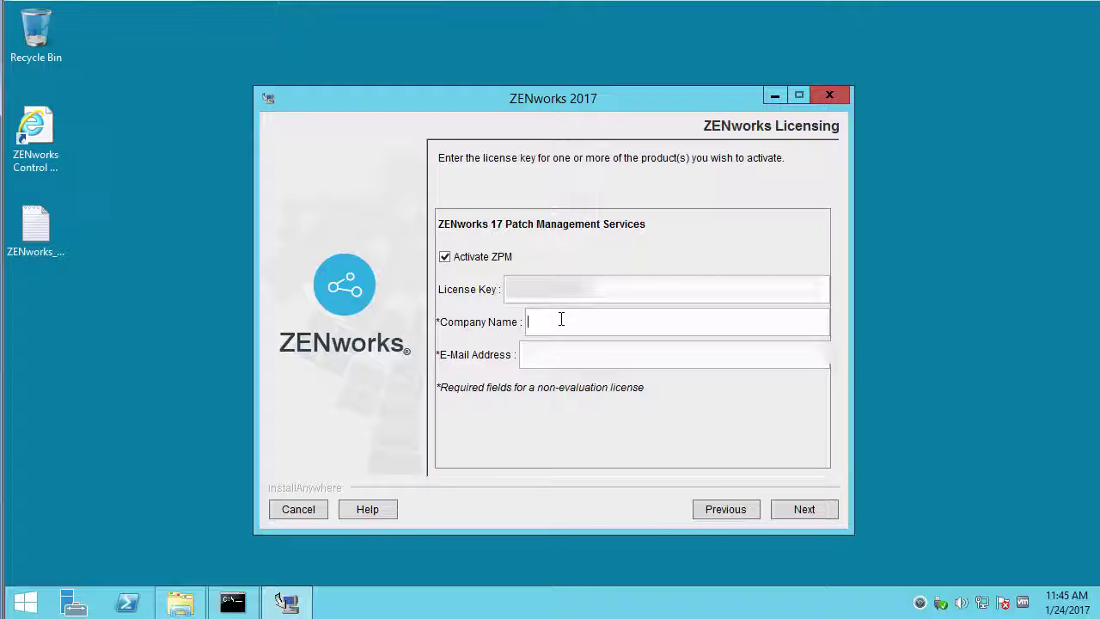
type("Micro Focus")
key("Tab")
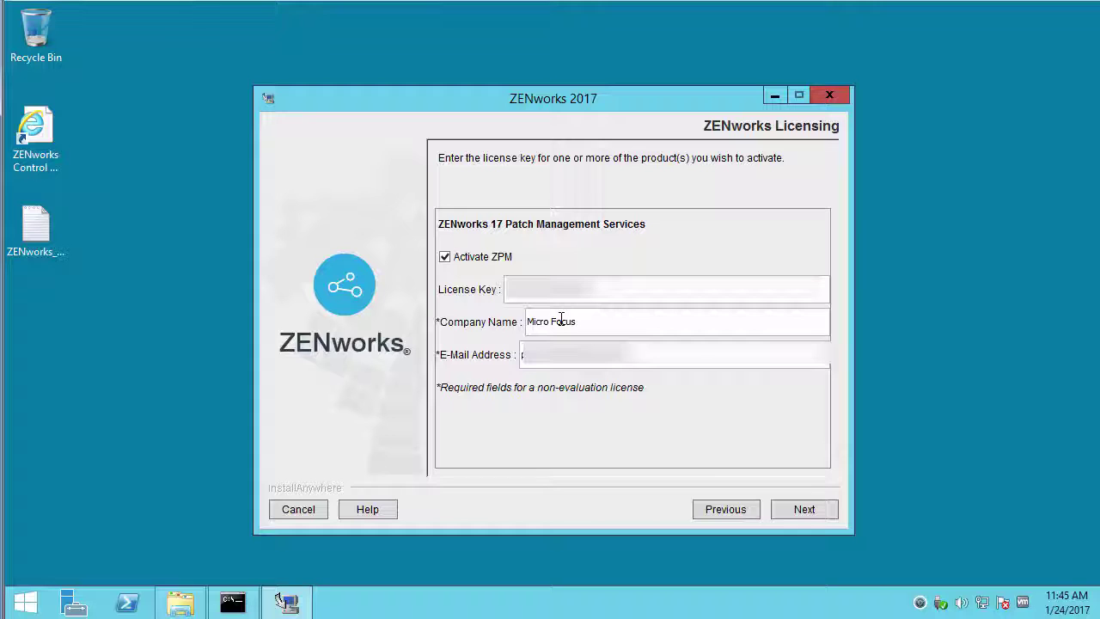
left_click(806, 512)
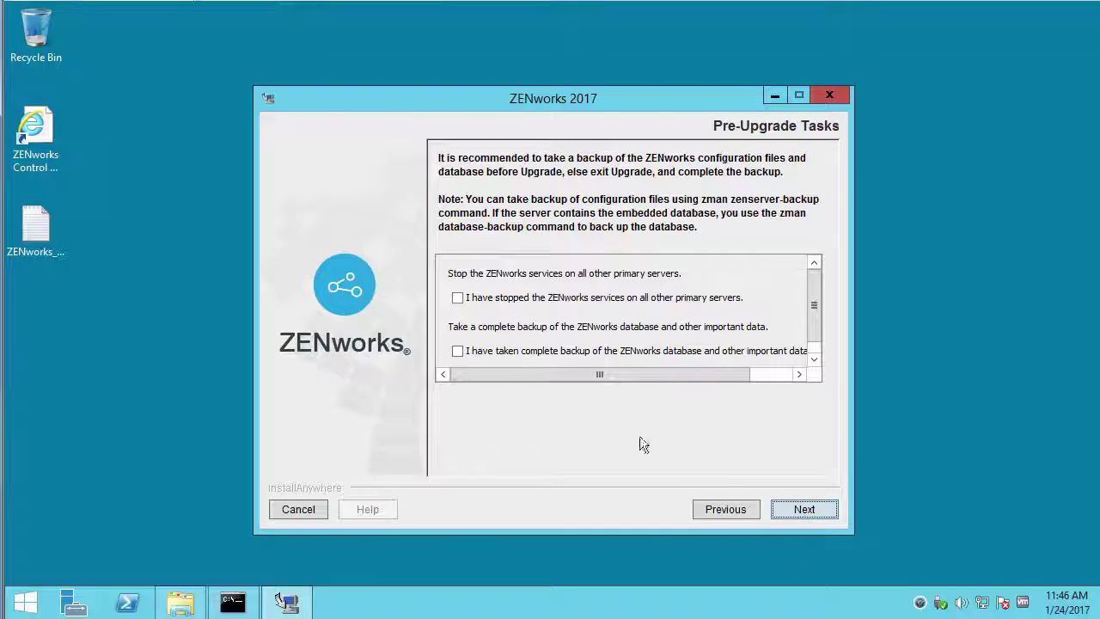
Confirm that ZENworks services are stopped on all other primary servers and that a complete backup was taken, and continue
left_click(458, 299)
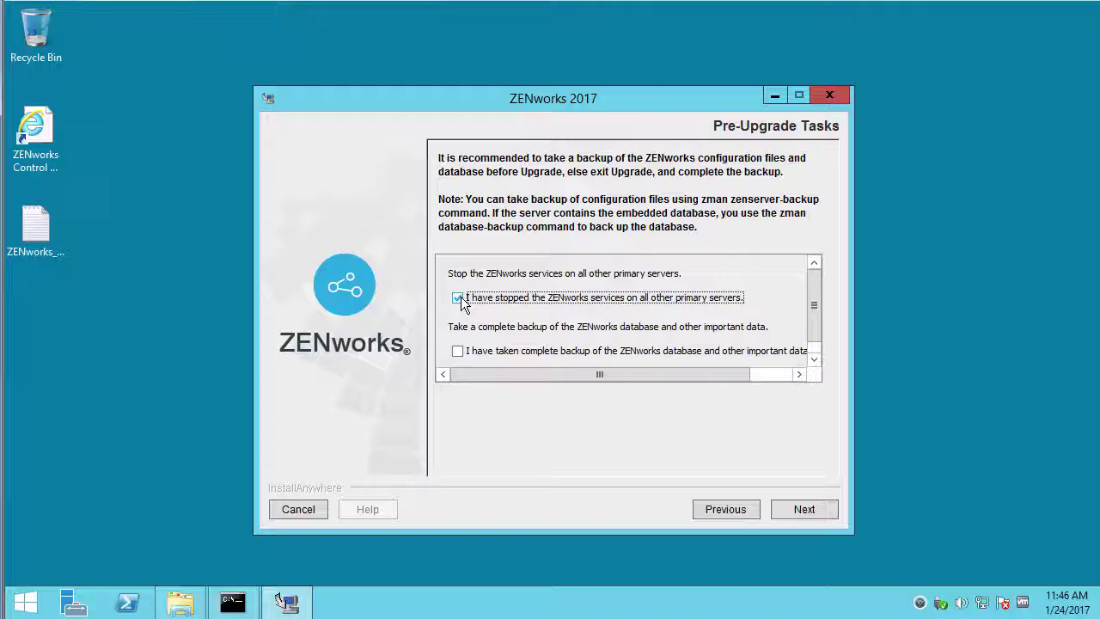
left_click(459, 354)
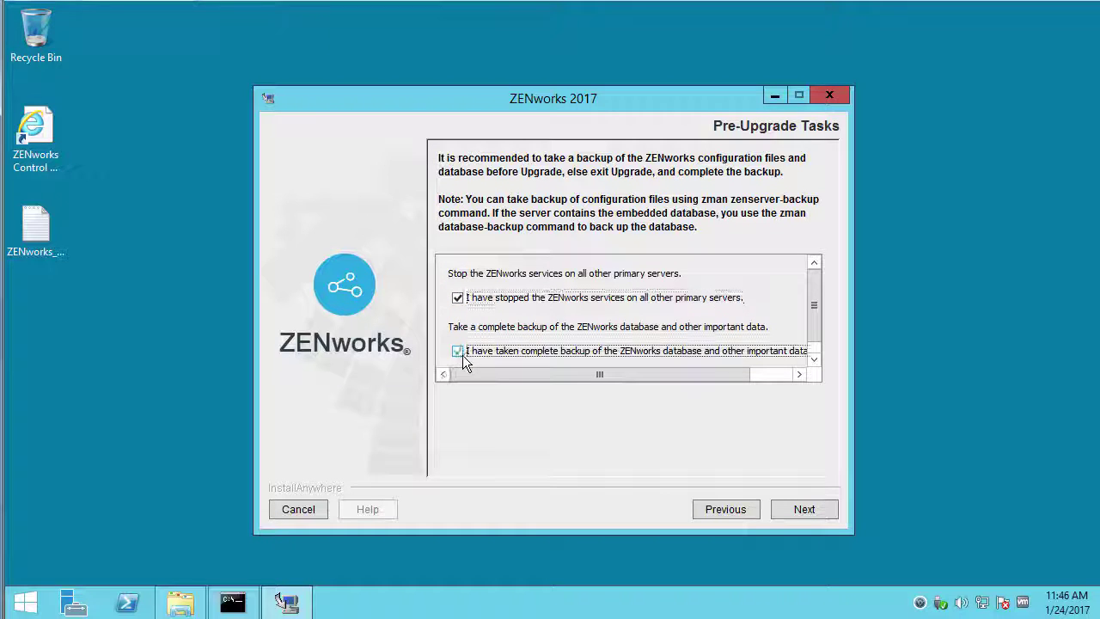
left_click(807, 508)
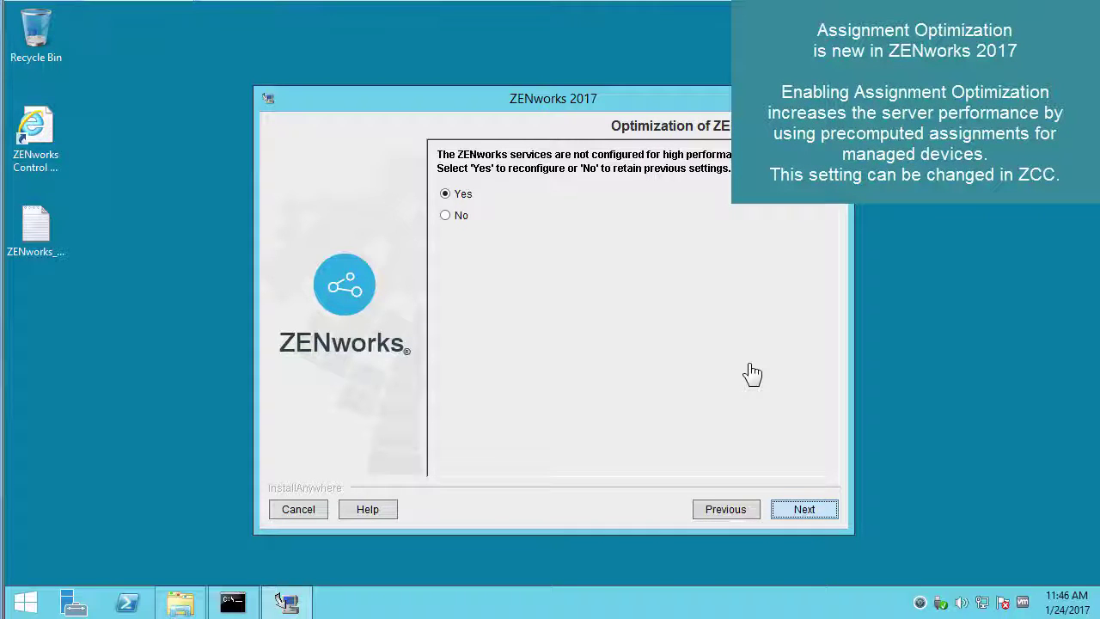
Agree to reconfigure the ZENworks services for high performance and start the zone upgrade installation
left_click(795, 511)
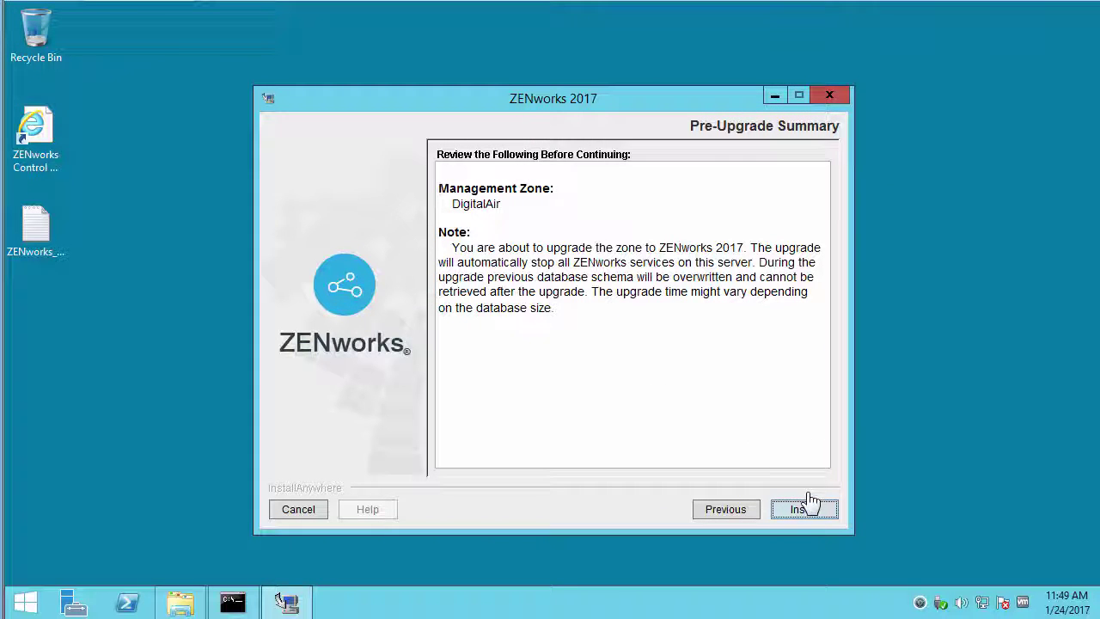
left_click(804, 513)
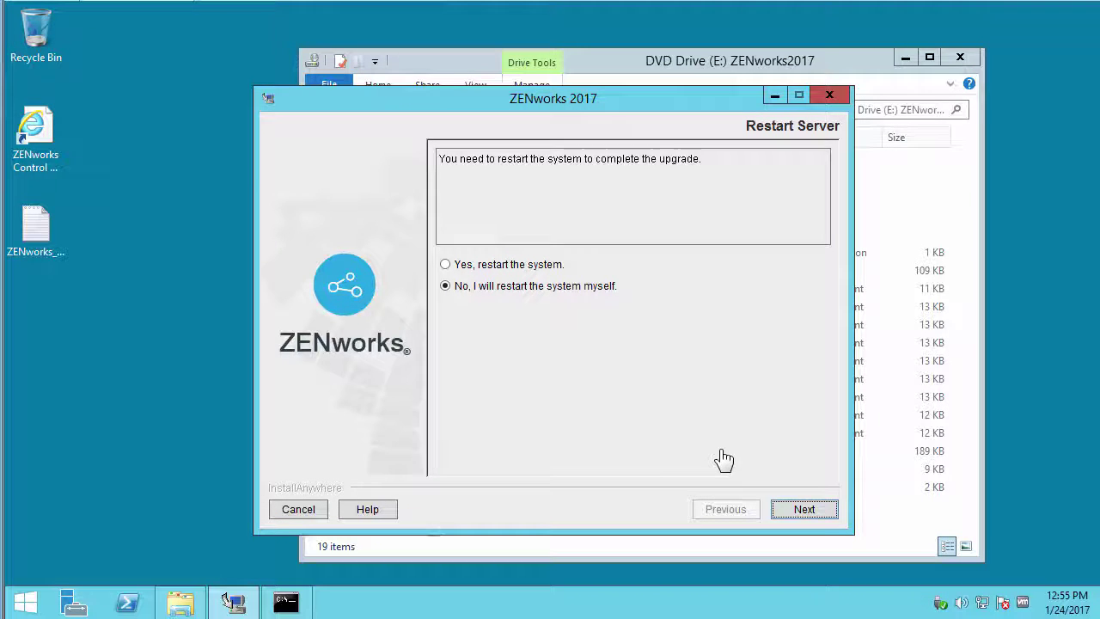
Choose to have the system restarted and finish the upgrade wizard on the Windows primary server
left_click(446, 264)
left_click(805, 508)
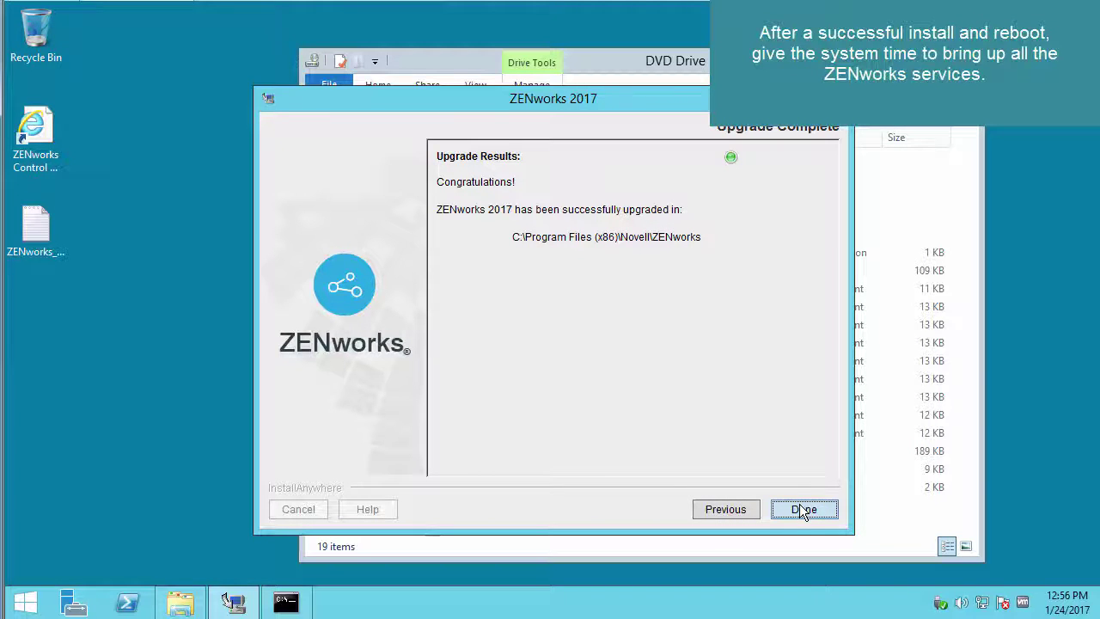
left_click(801, 510)
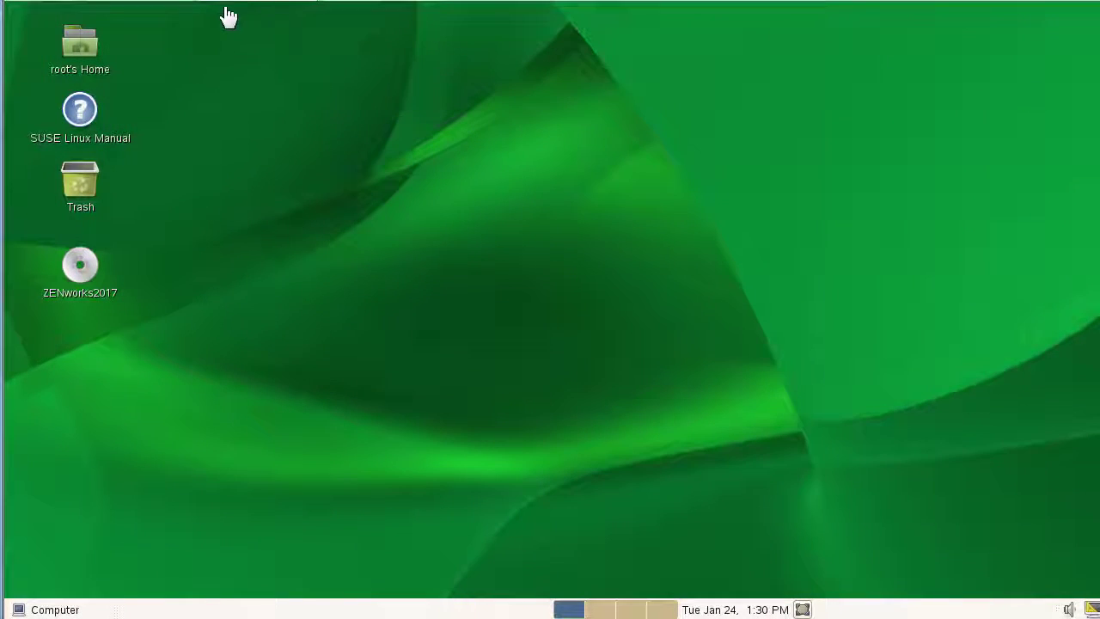
Check the memory allocation of the SLES server in its virtual machine settings without changing anything
left_click(244, 3)
left_click(272, 223)
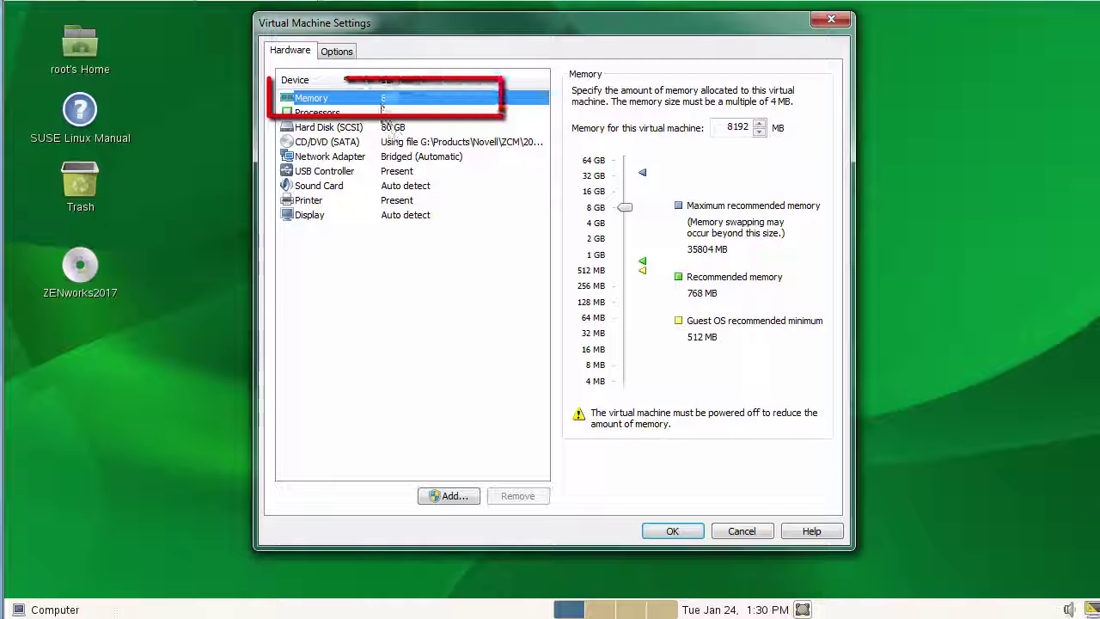
left_click(741, 532)
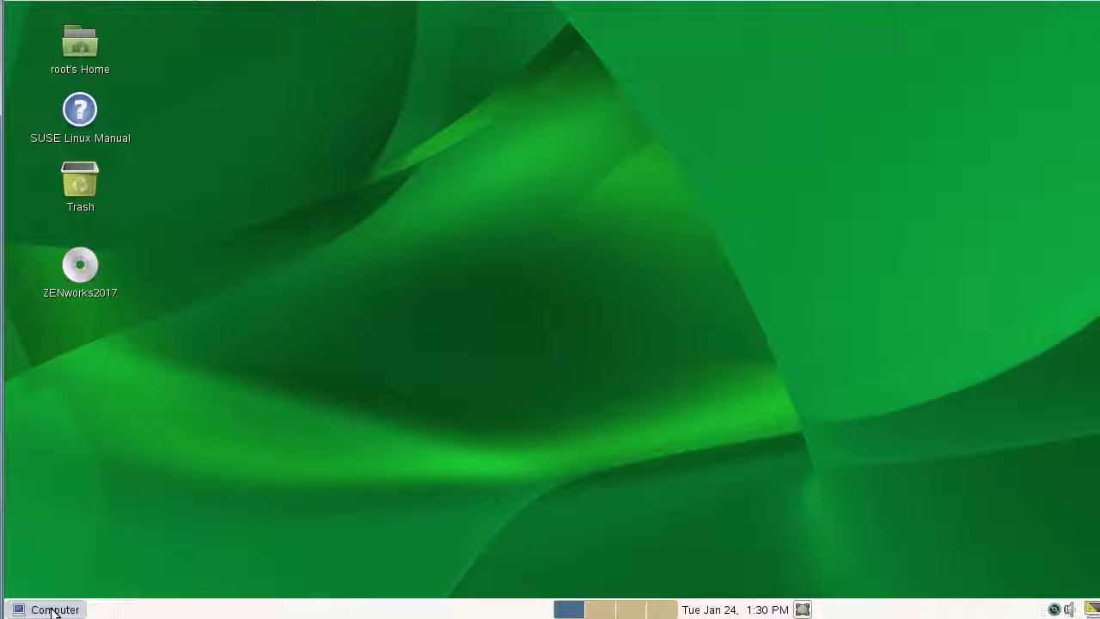
Open GNOME Terminal on the SLES server and change to the /media/ZENworks2017 directory
right_click(52, 610)
key("Escape")
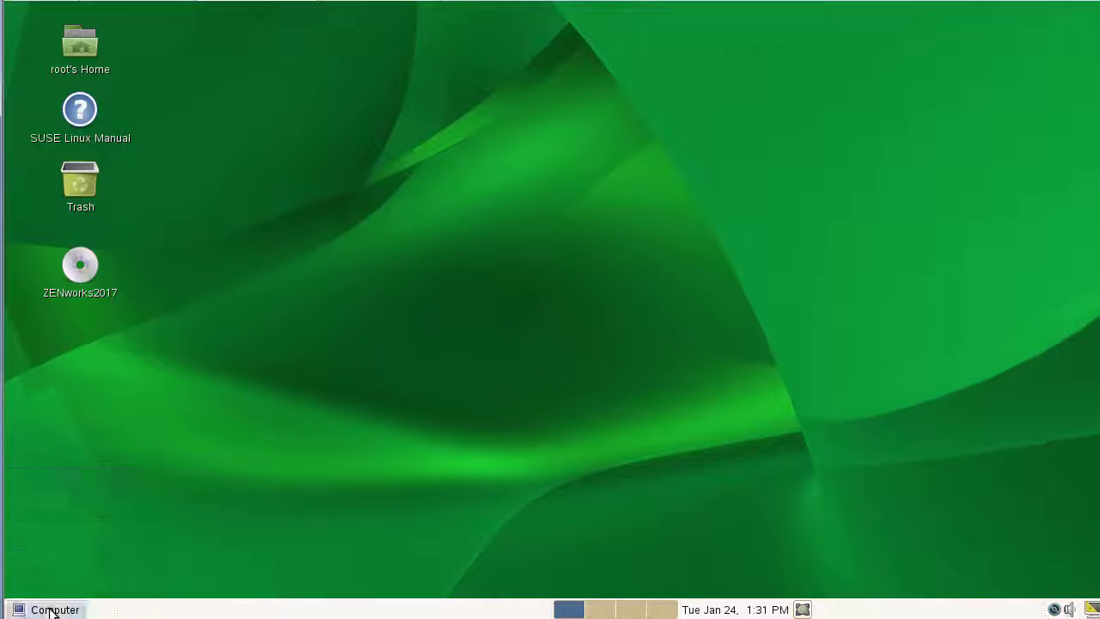
left_click(51, 609)
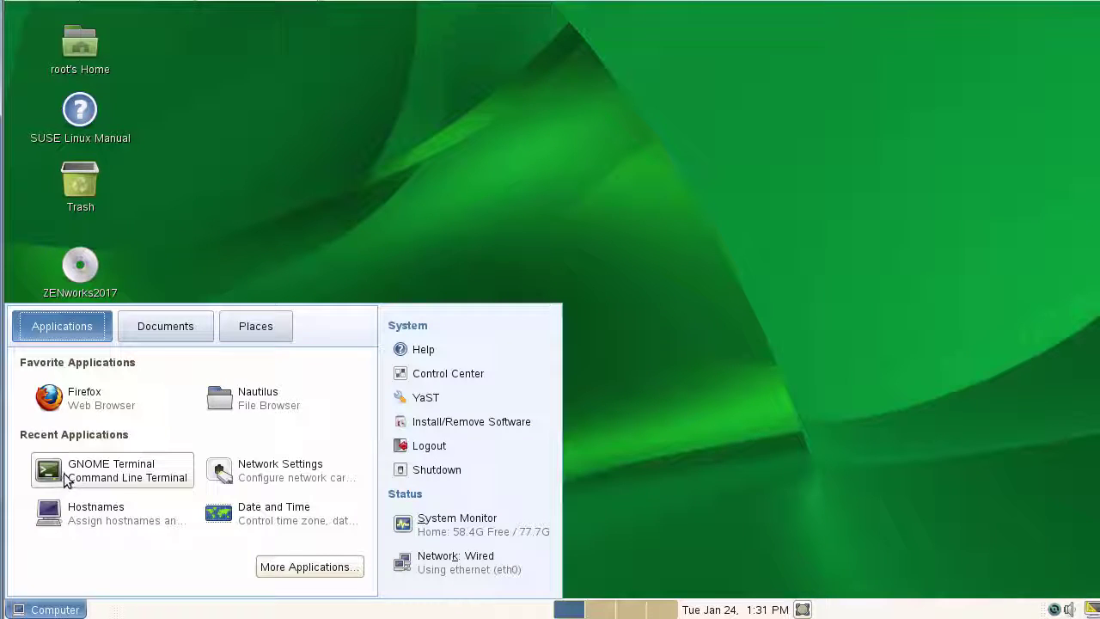
left_click(69, 478)
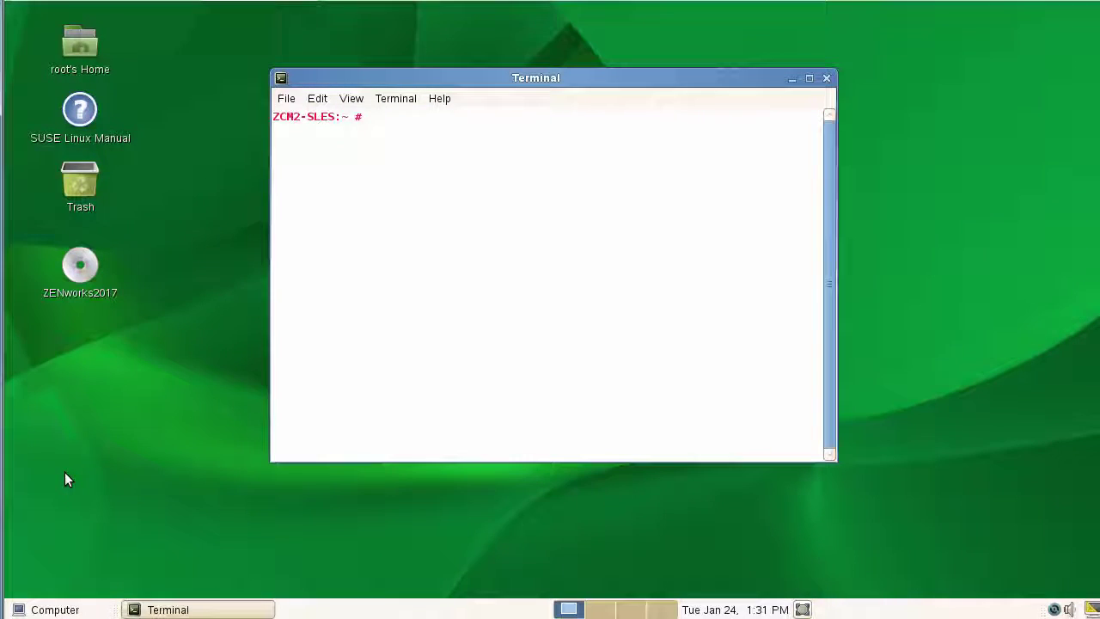
type("cd /me")
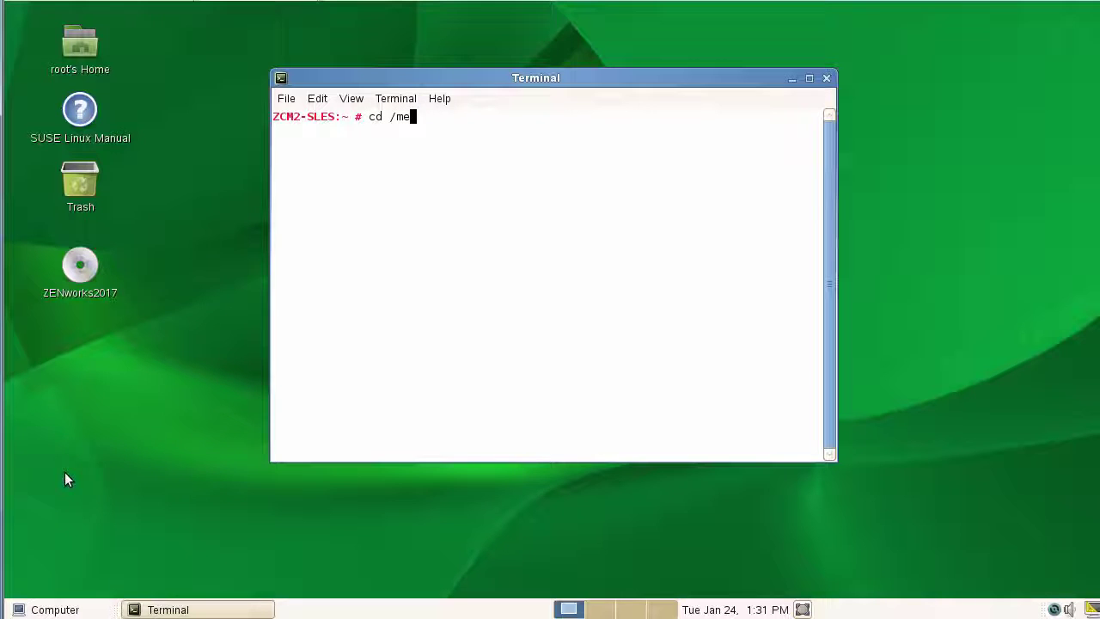
type("dia")
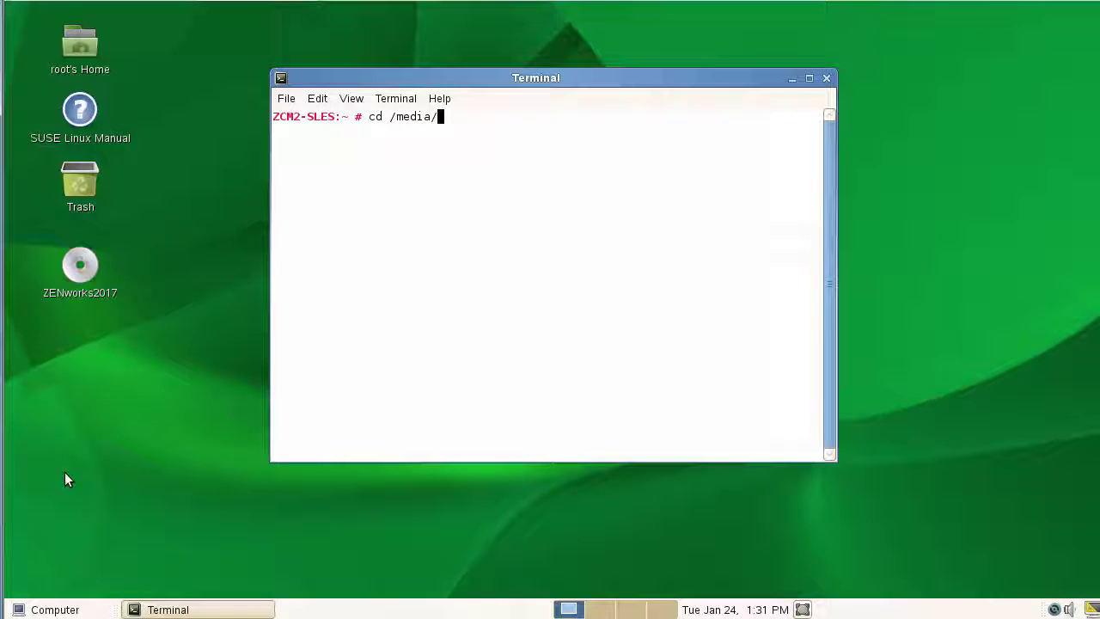
type("/Z")
key("Tab")
key("Return")
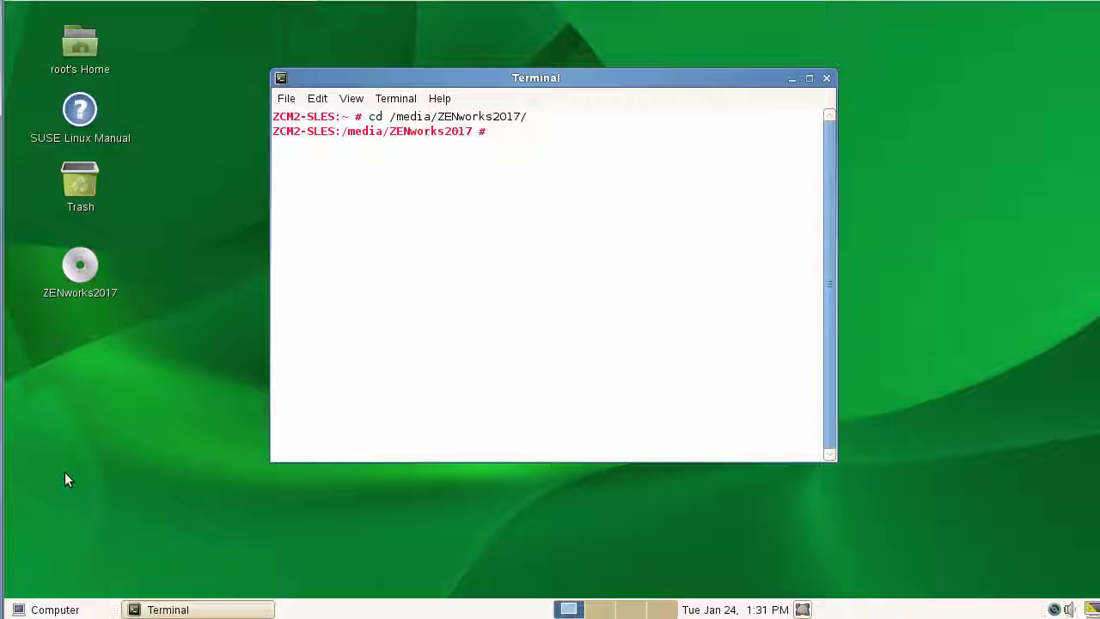
Launch the upgrade with verbose logging using ./setup.sh -j -Dlogger.LogLevel=FINEST and continue in English
type("./setup.sh -j -Dlogger.LogLevel=FINEST")
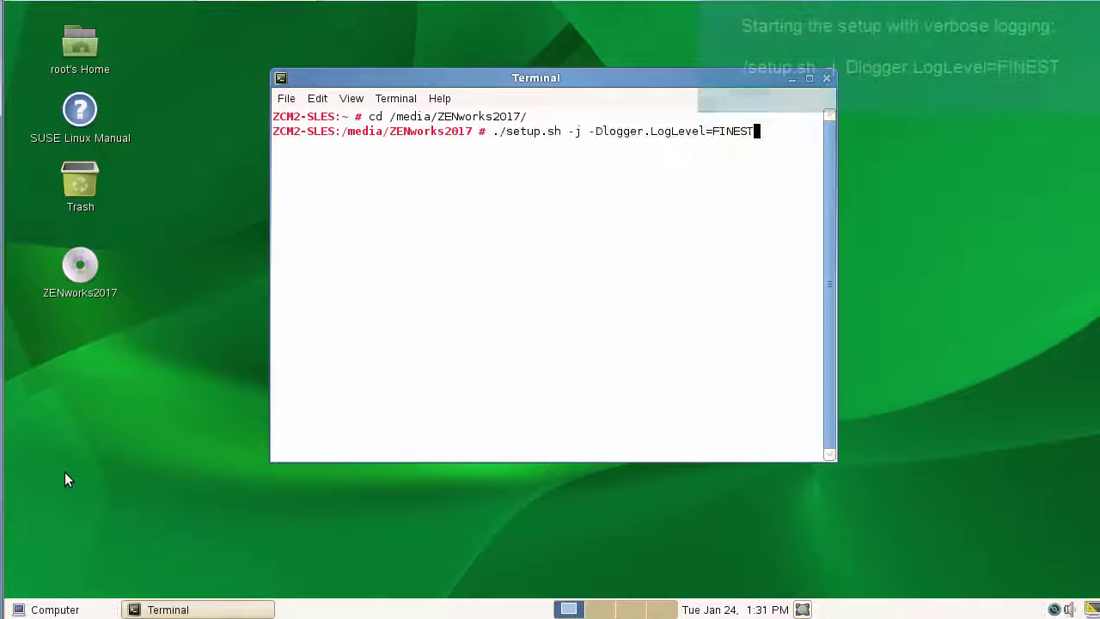
key("Return")
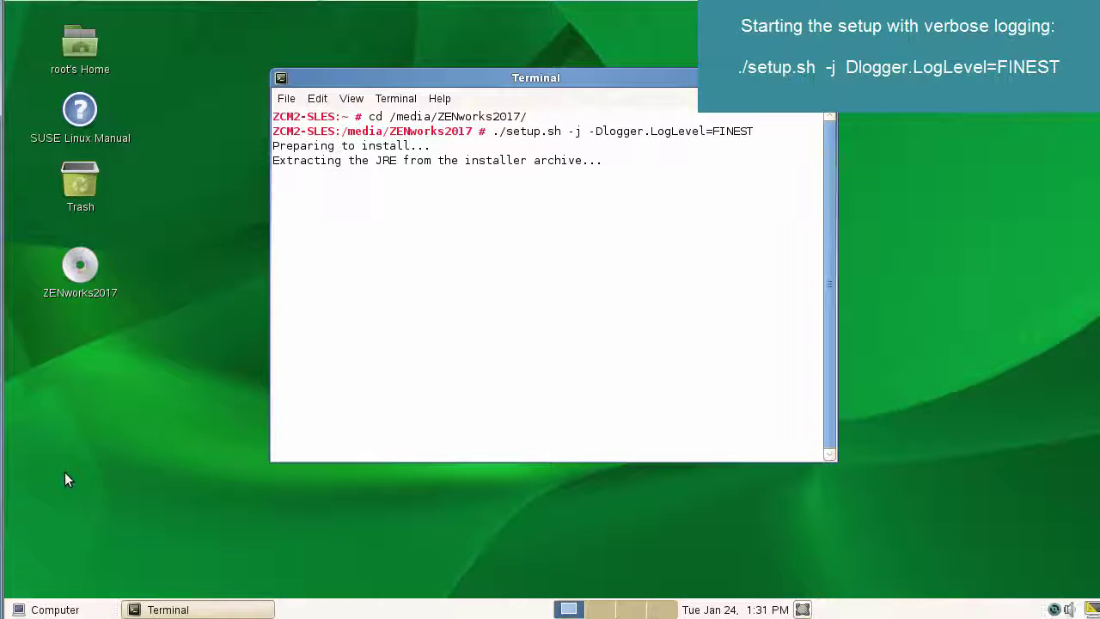
left_click_drag(461, 79, 184, 212)
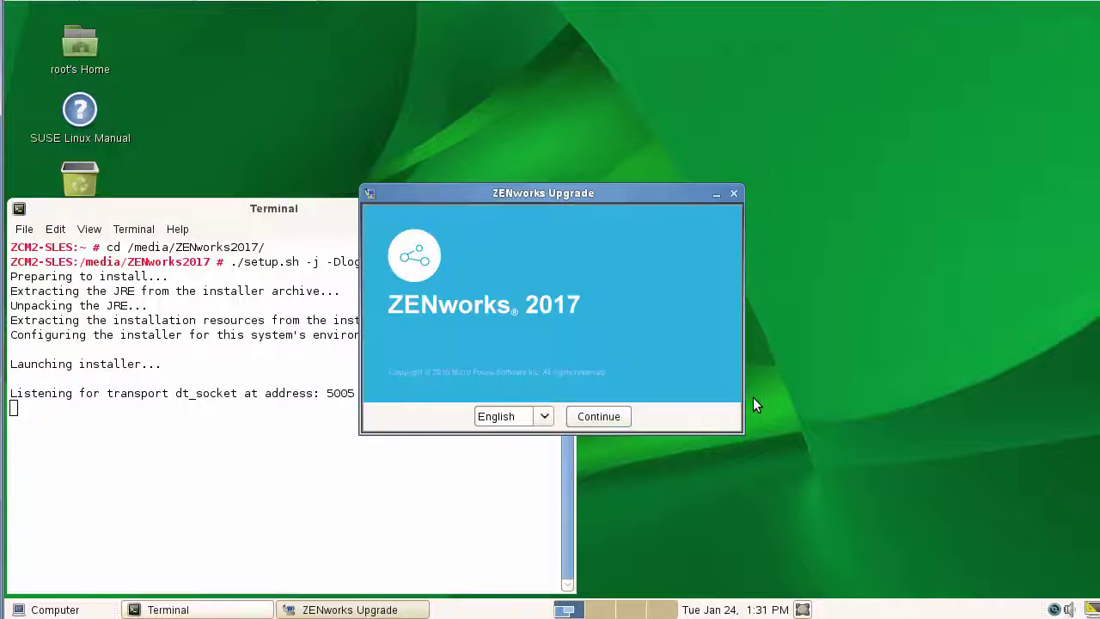
left_click(580, 416)
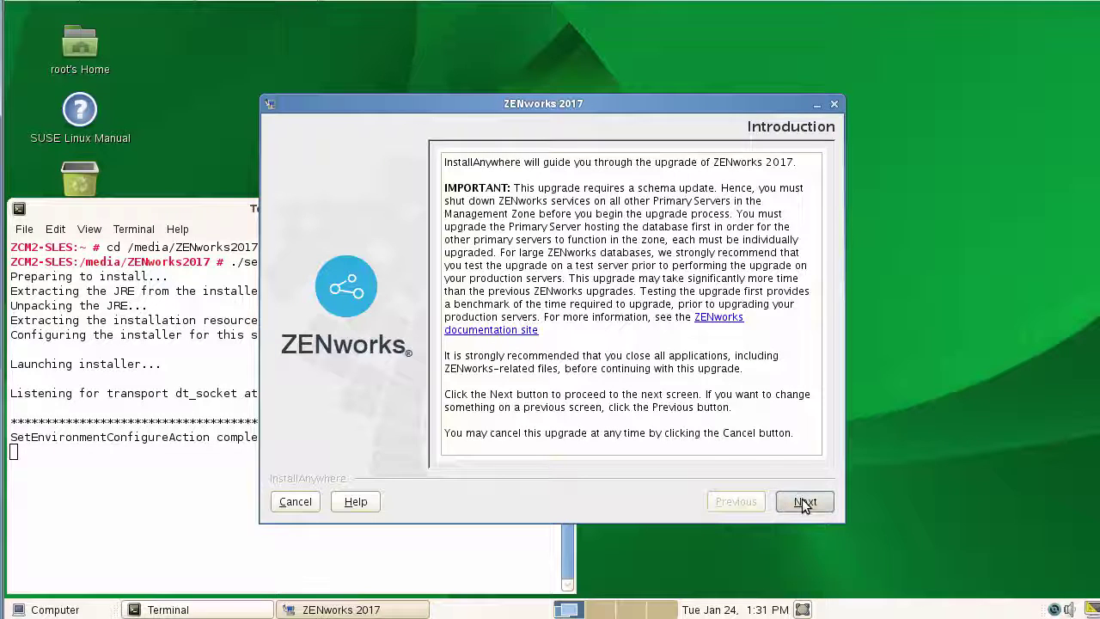
Proceed past the introduction, accept the license agreement terms, and continue through the ZENworks prerequisites check
left_click(804, 502)
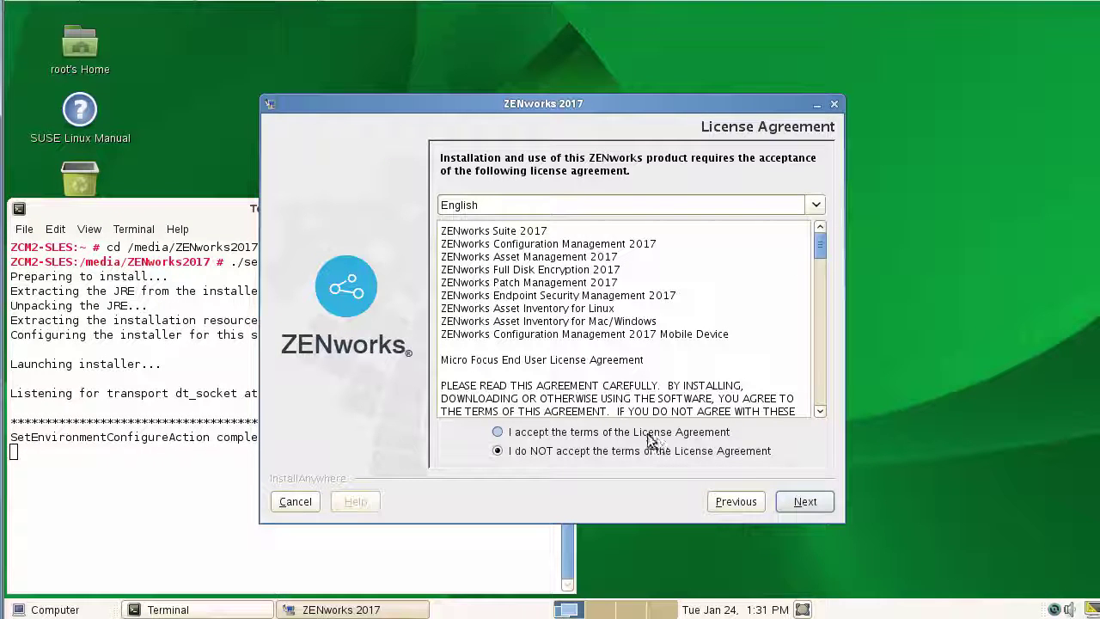
left_click(651, 434)
left_click(808, 504)
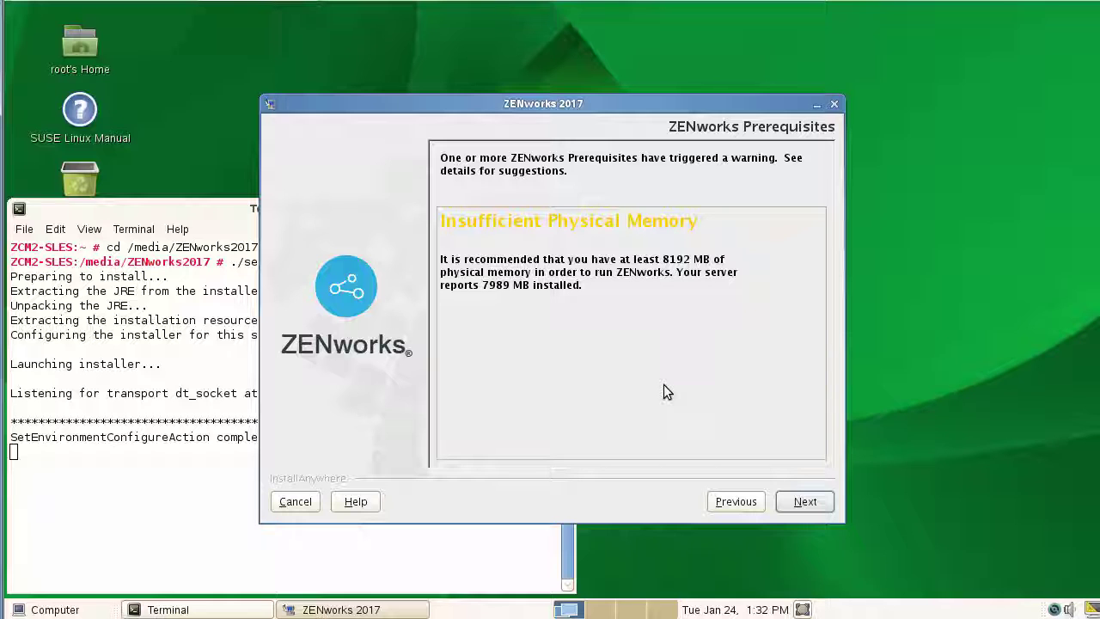
left_click(804, 503)
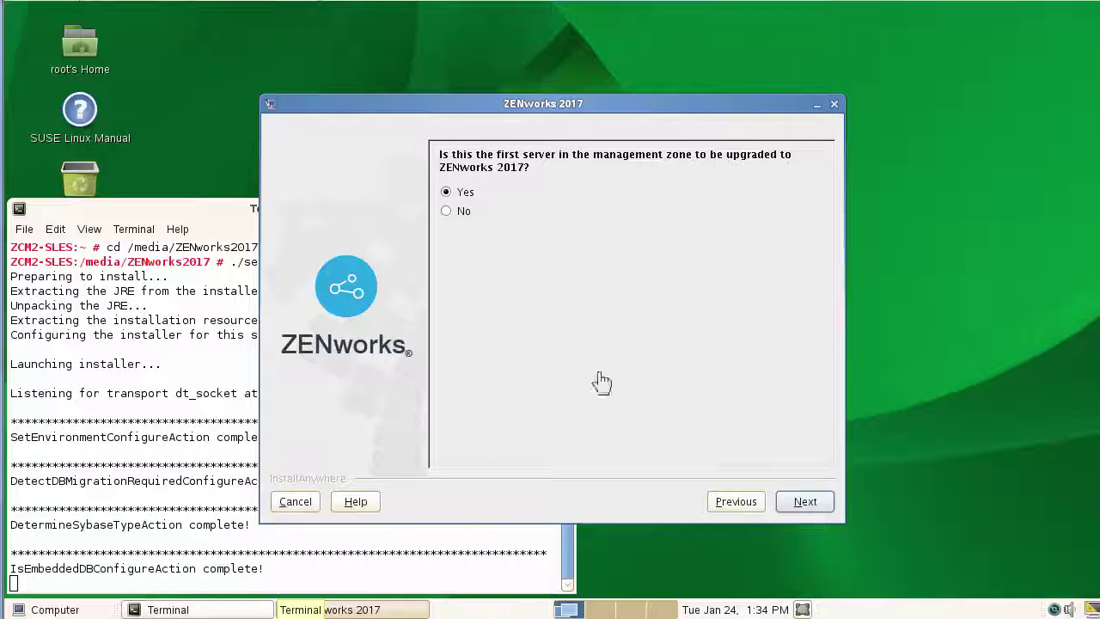
Declare this server as not the first upgraded, and submit primary server address 192.168.1.202 with the zone administrator's password
left_click(446, 212)
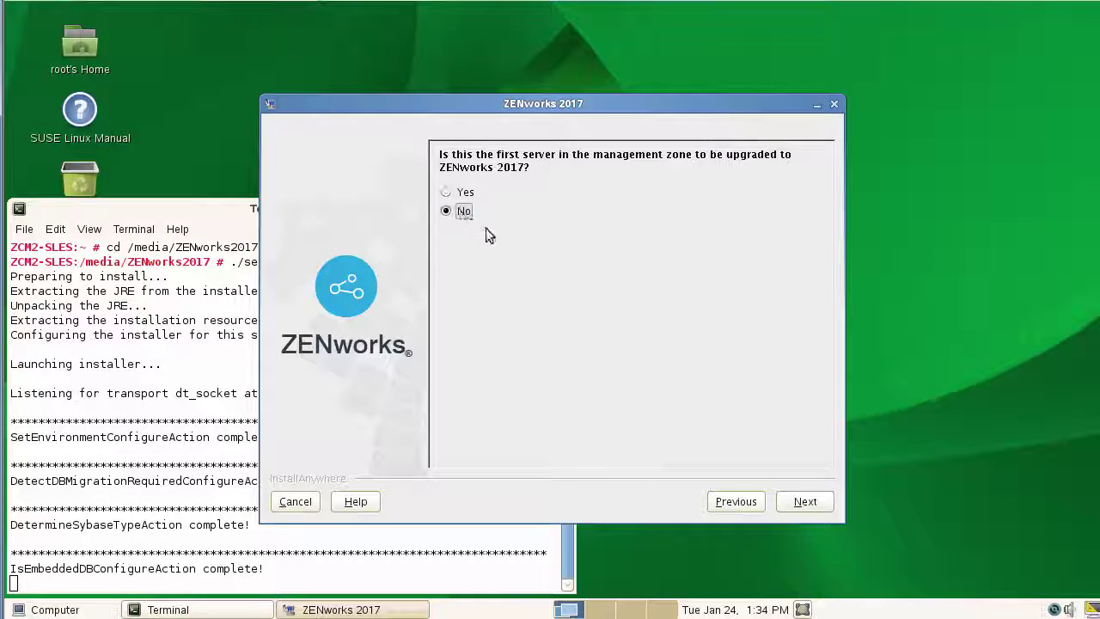
left_click(805, 503)
left_click(608, 213)
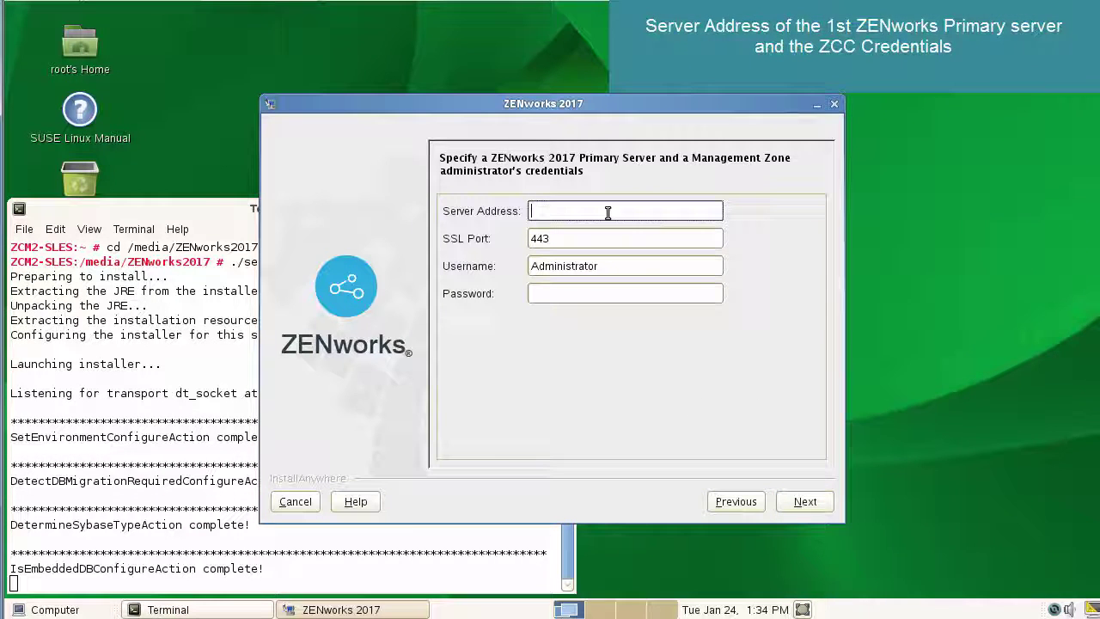
type("192.168.1.202")
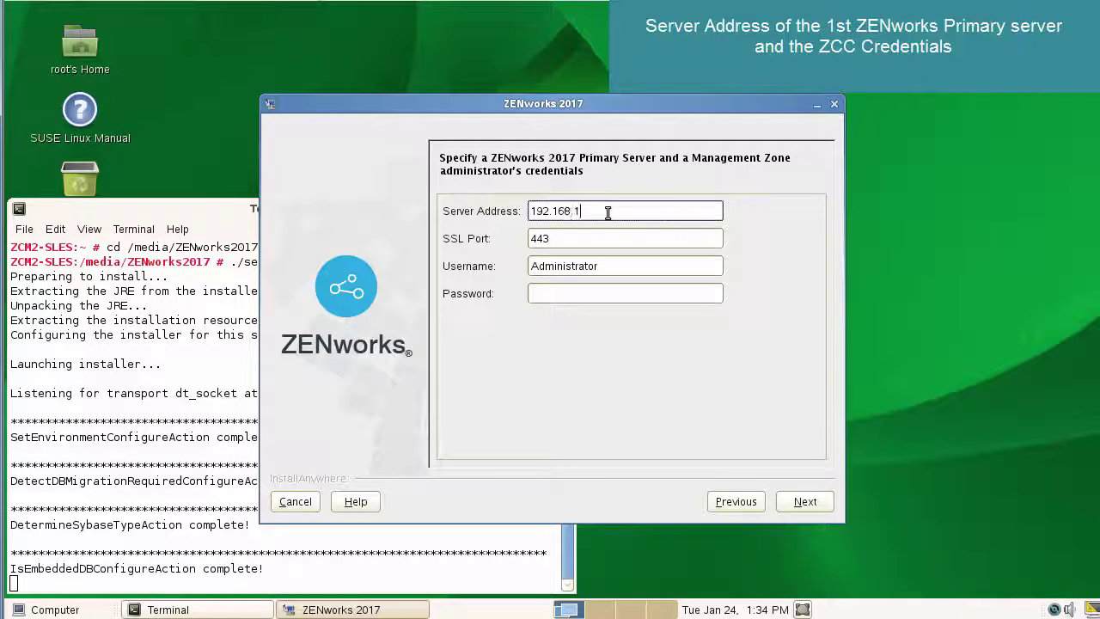
left_click(622, 293)
type("*****")
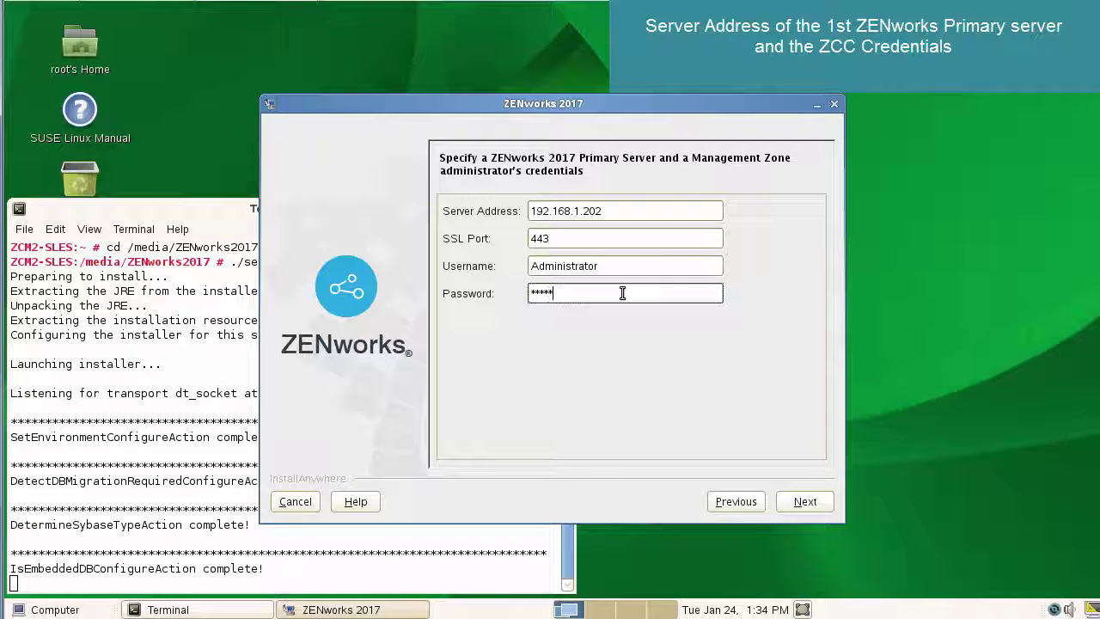
type("*")
left_click(806, 501)
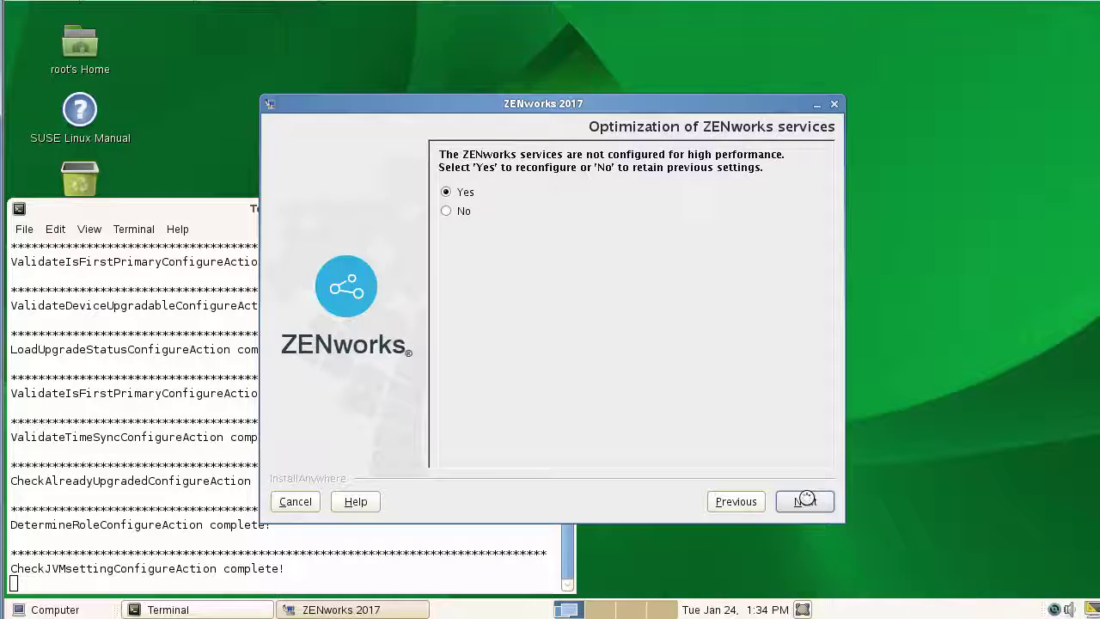
Accept the high-performance services reconfiguration on the SLES server and start its ZENworks 2017 installation
left_click(806, 500)
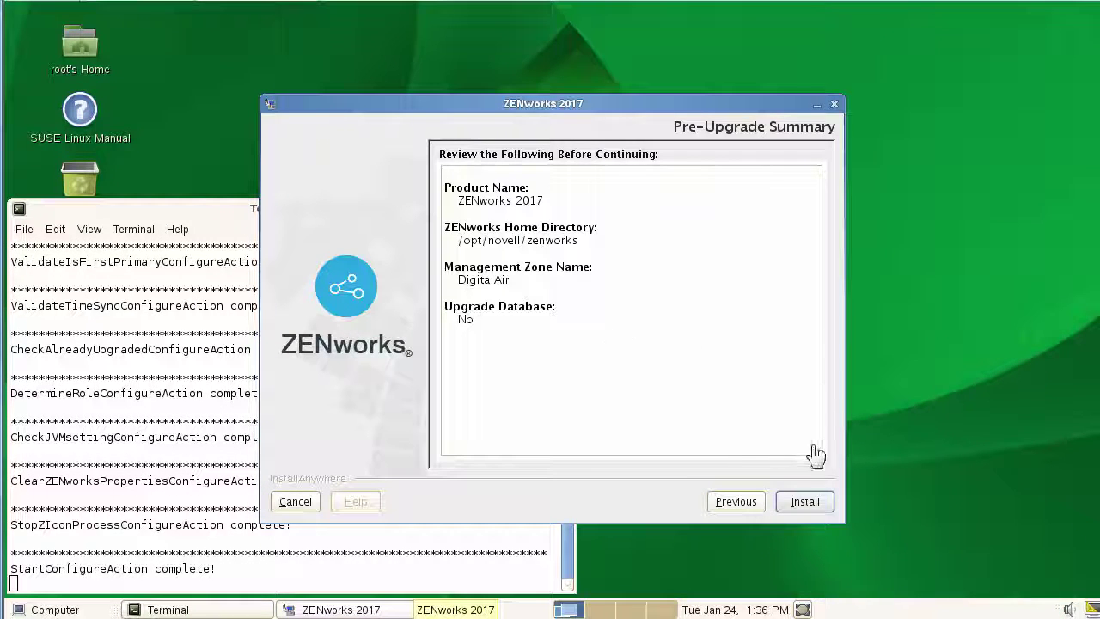
left_click(805, 502)
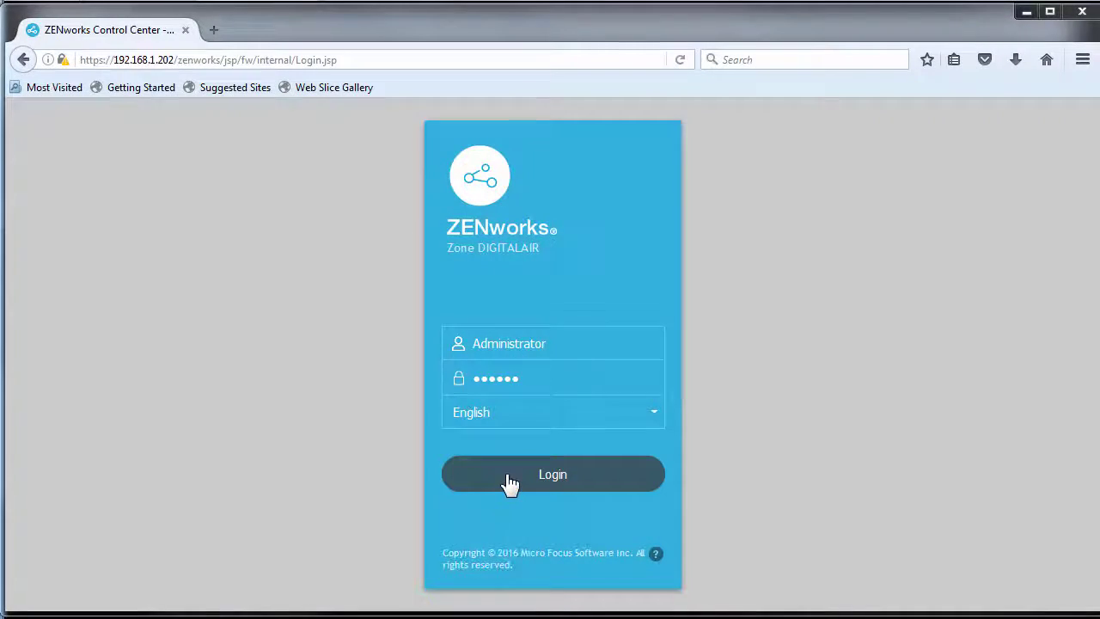
Log in to ZENworks Control Center at 192.168.1.202, read the Upgrade Primary Servers Notification to its end, and dismiss it
left_click(508, 475)
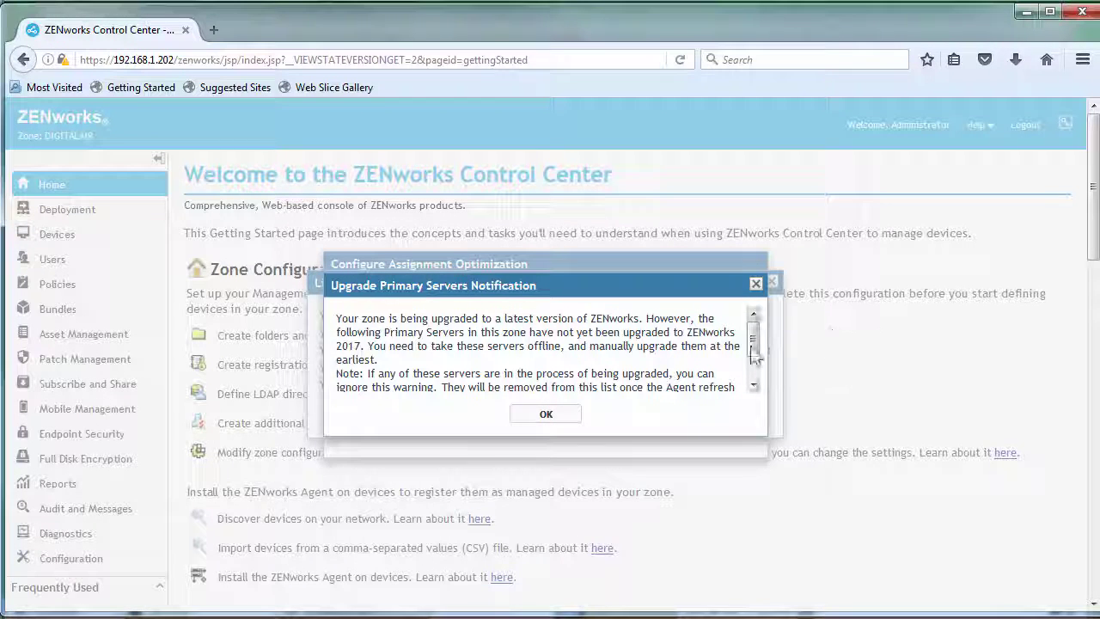
left_click_drag(754, 348, 755, 401)
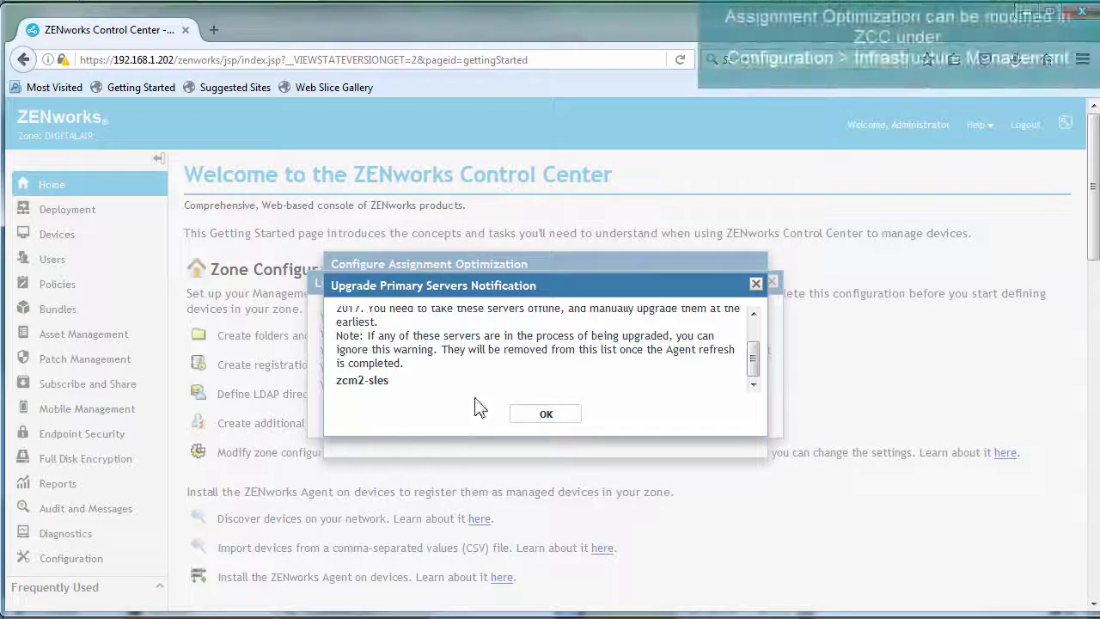
left_click(549, 417)
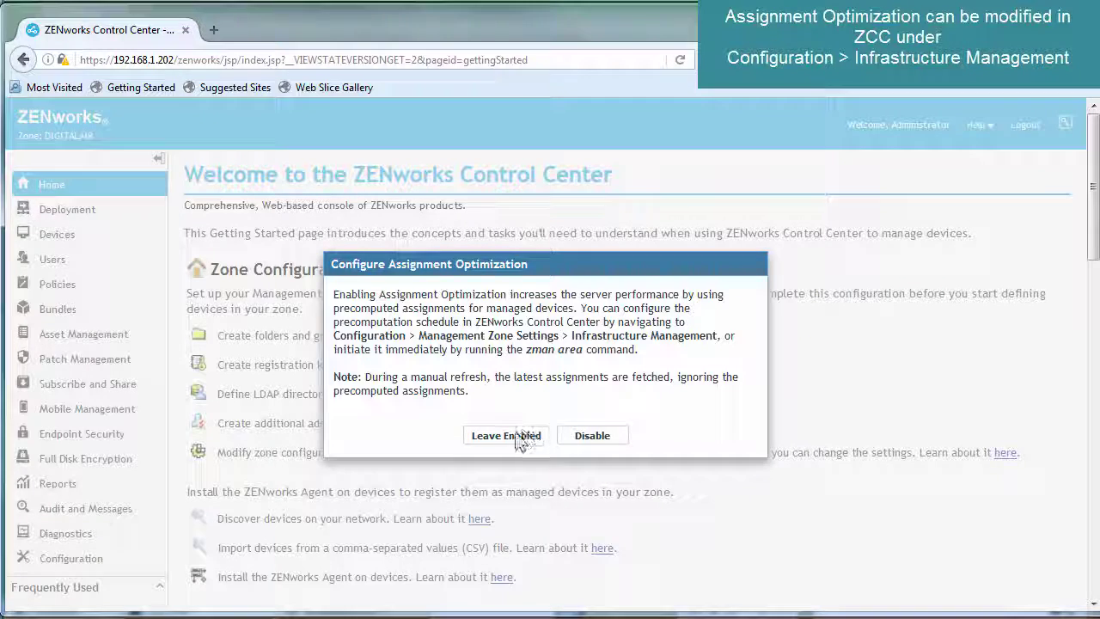
Leave Assignment Optimization enabled and use the default telemetry configuration
left_click(516, 436)
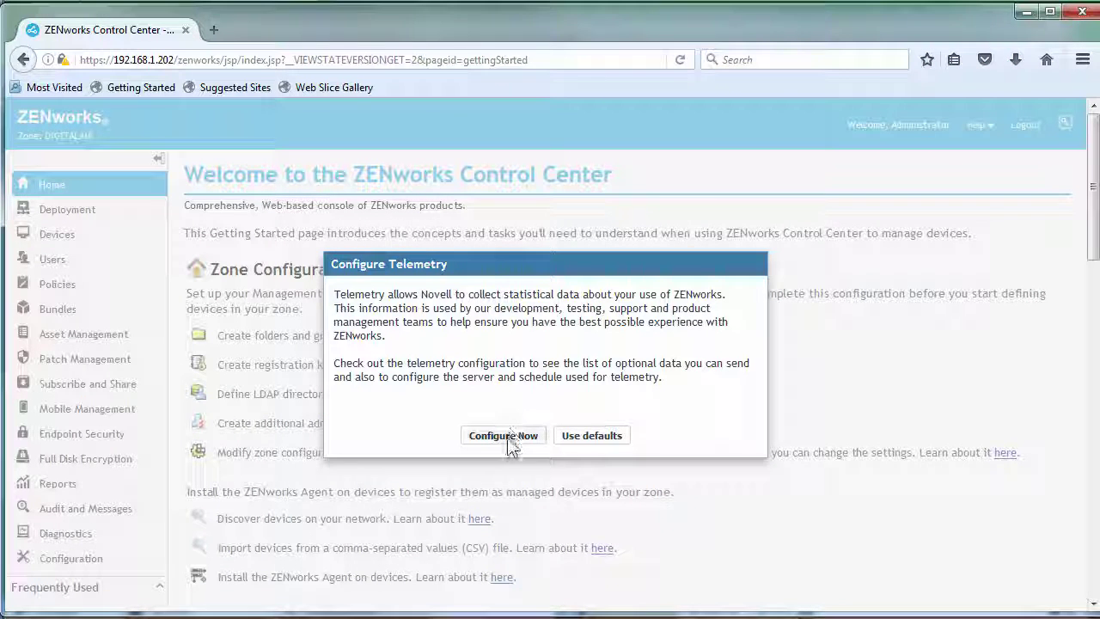
left_click(574, 437)
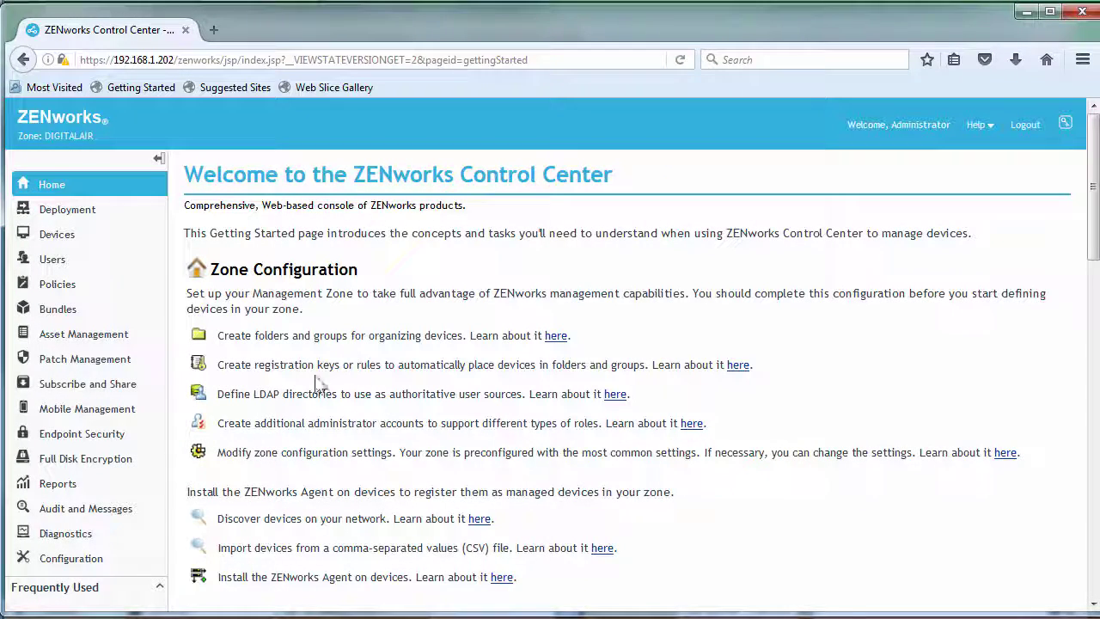
Review the devices with success status for the deploying Update for ZENworks 2017, and return to the System Update Overview
left_click(71, 559)
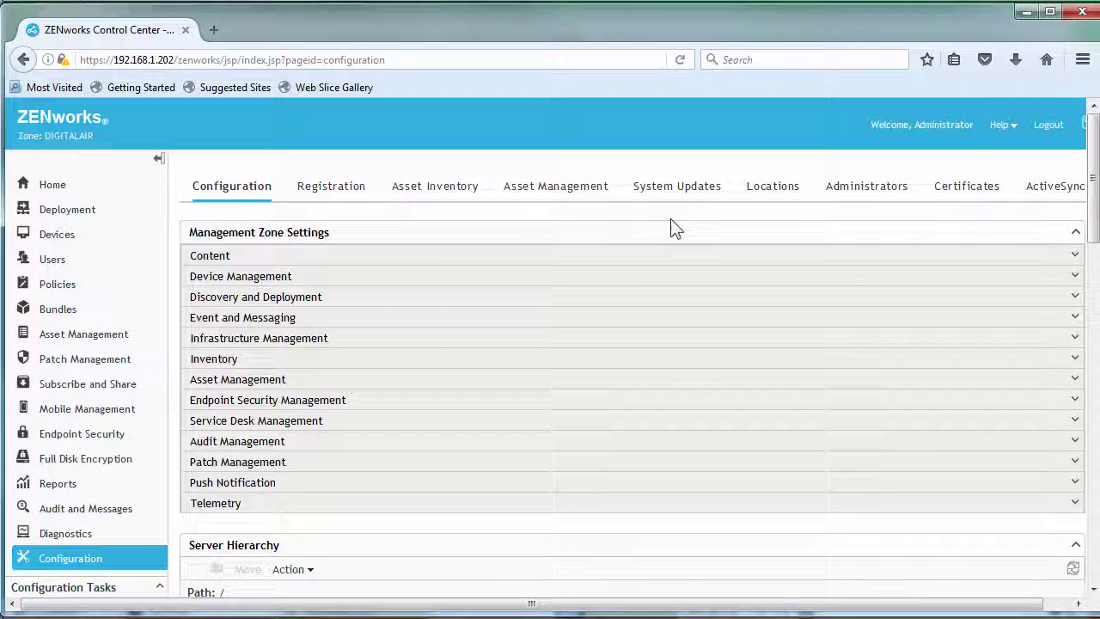
left_click(698, 199)
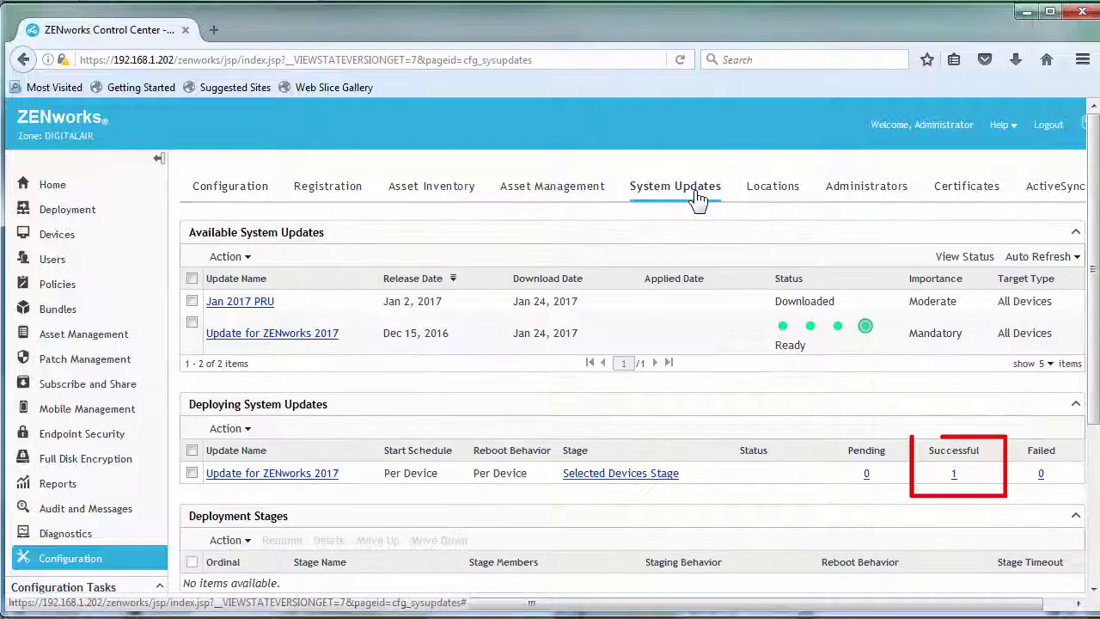
left_click(953, 474)
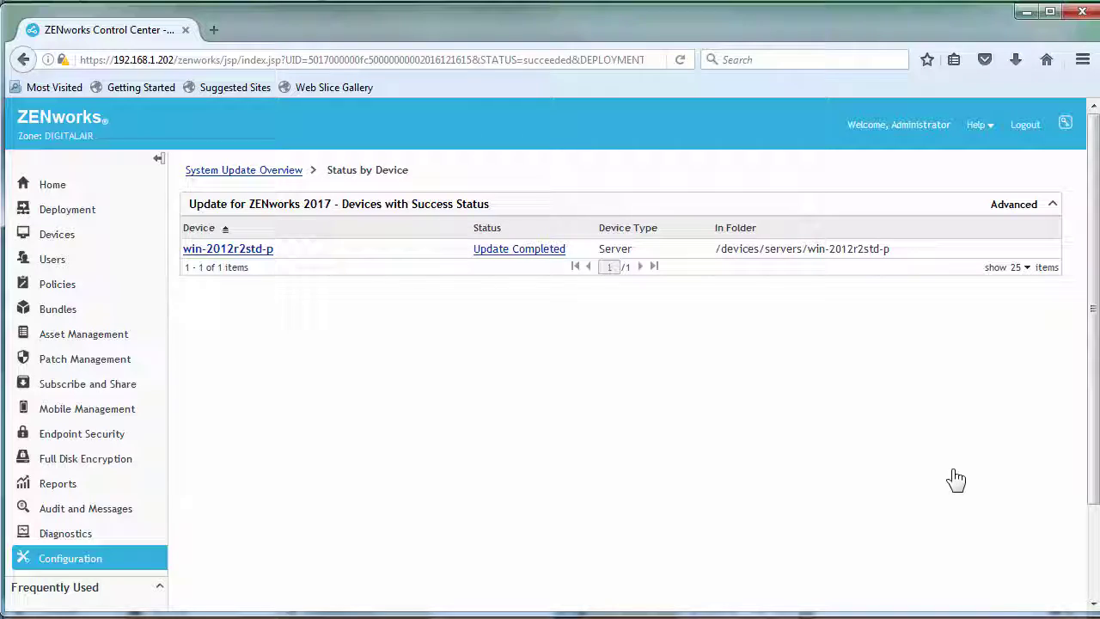
left_click(262, 172)
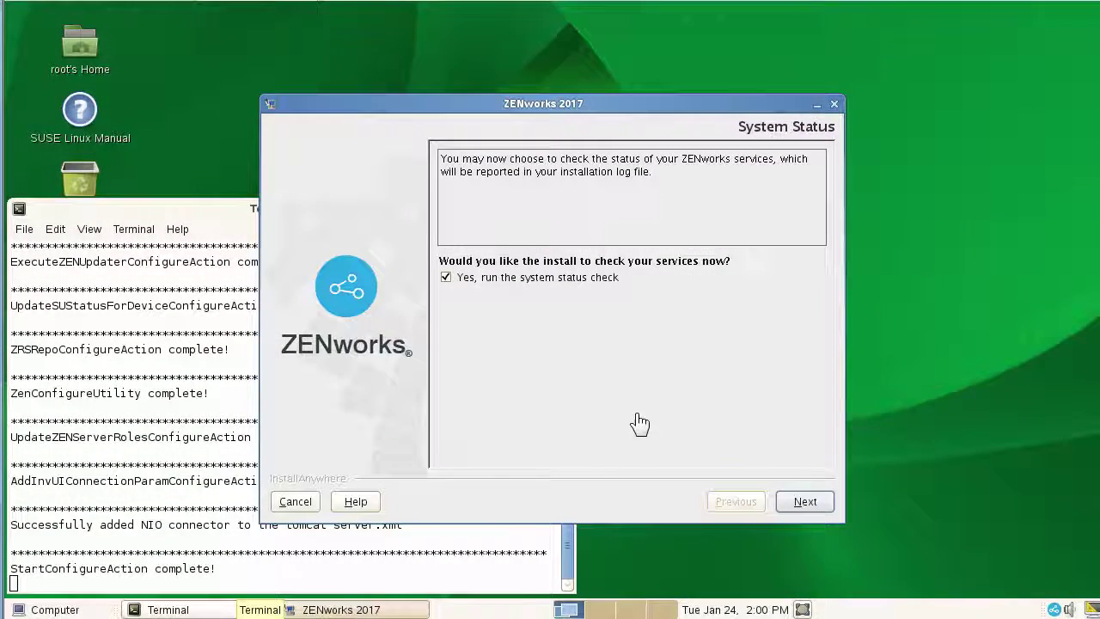
Run the ZENworks system status check on the SLES server and finish the upgrade installer
left_click(805, 502)
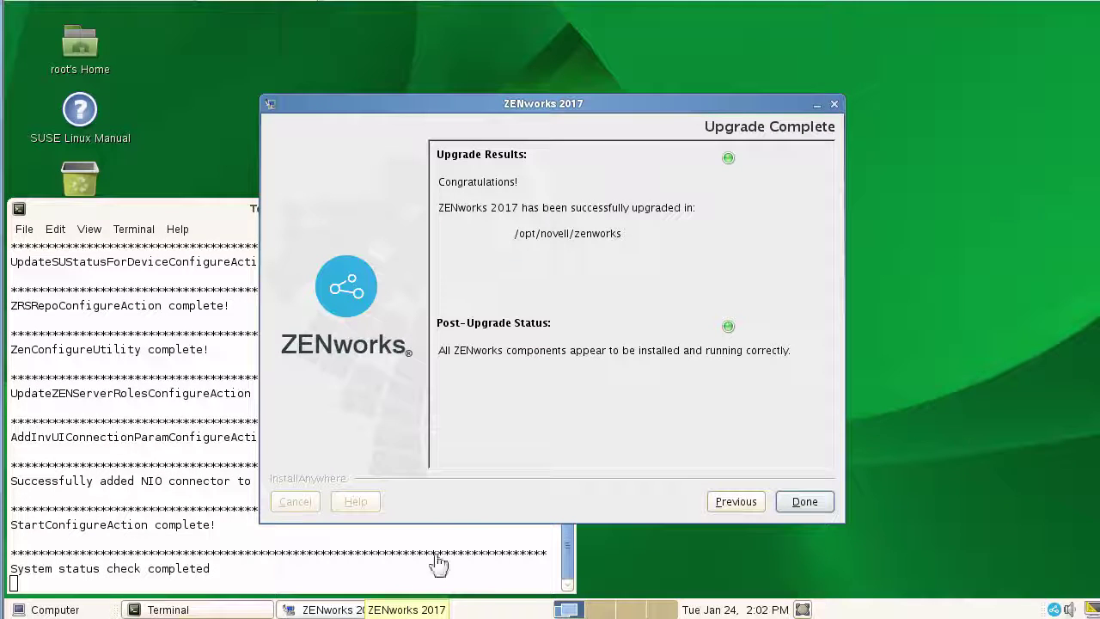
left_click(802, 503)
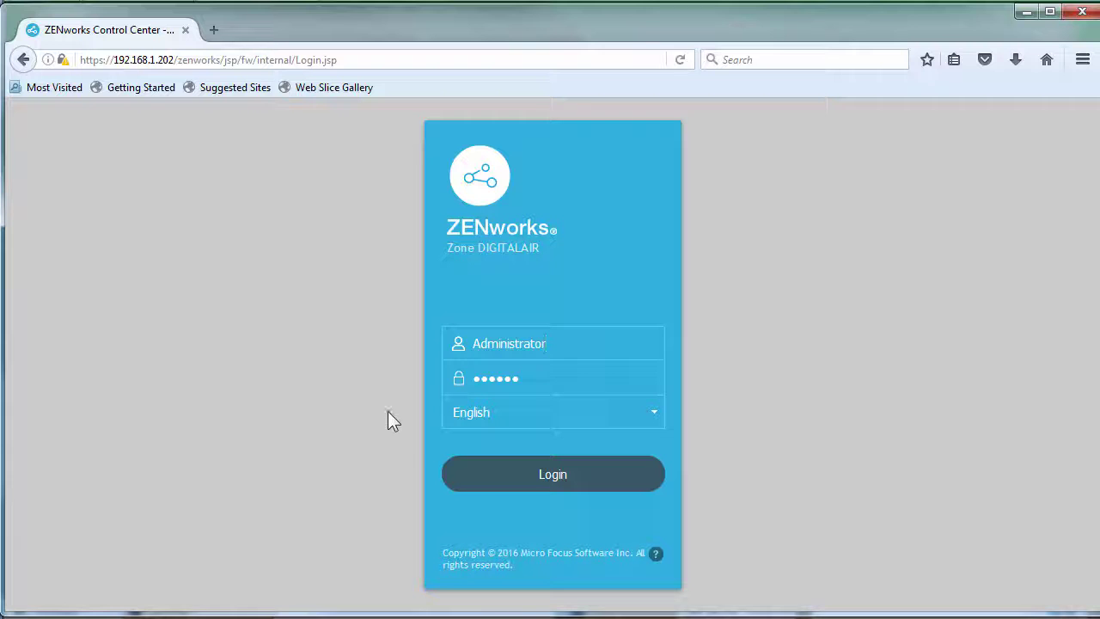
Log in to ZENworks Control Center again, review the devices pending for Update for ZENworks 2017, and return to the System Update Overview
left_click(516, 478)
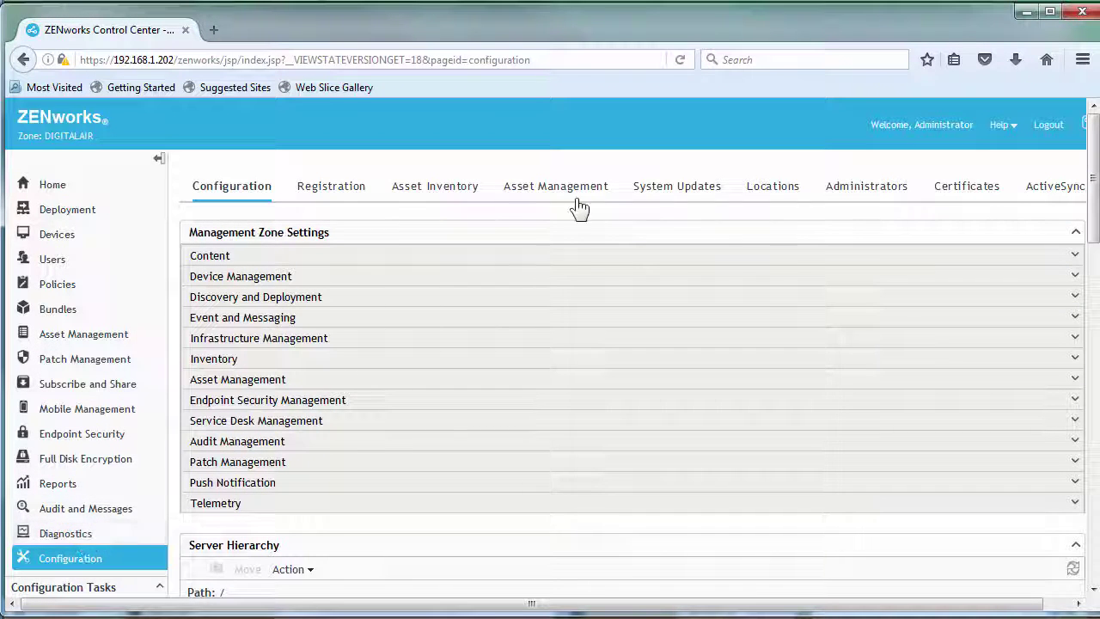
left_click(706, 196)
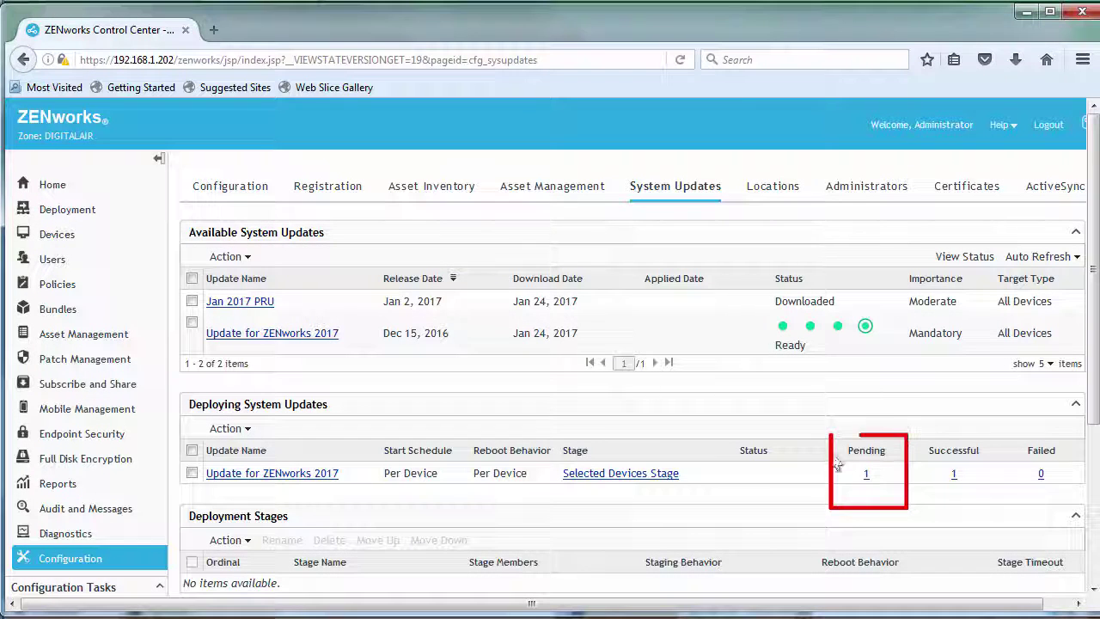
left_click(867, 474)
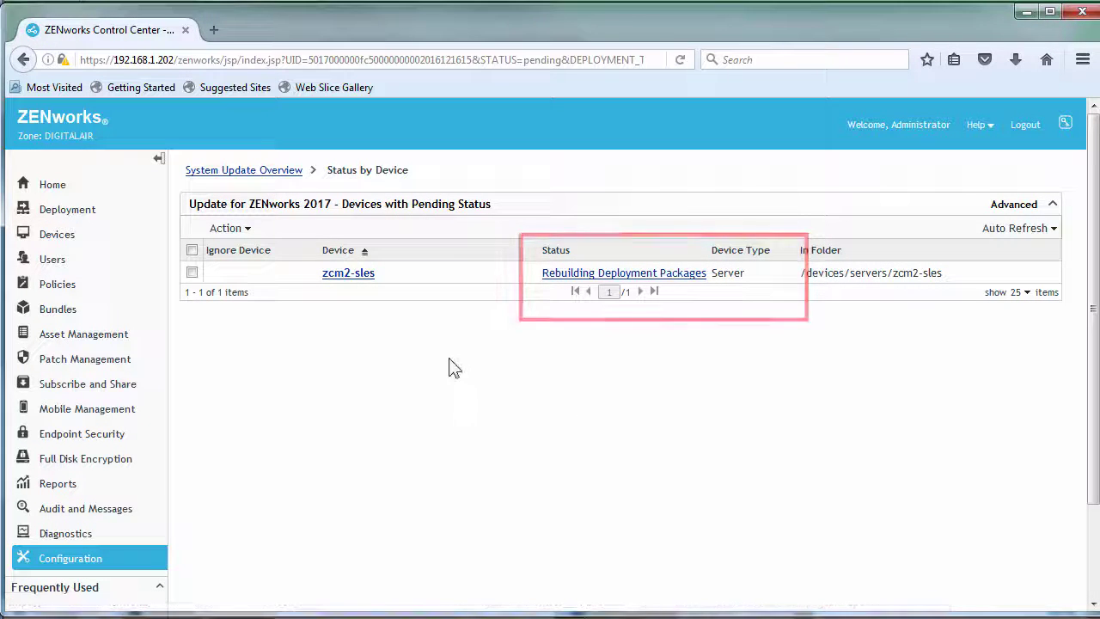
left_click(251, 171)
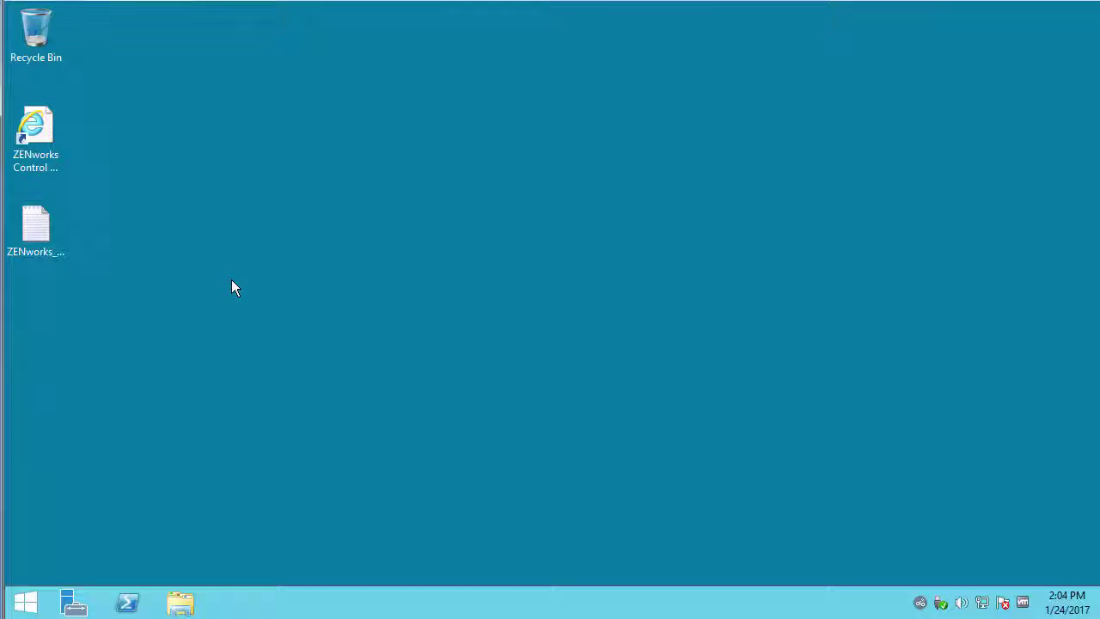
Open a command prompt on the Windows primary server and change to the C:\ZENworks\ZENworksDiagnosticCenter2017 directory
key("super+r")
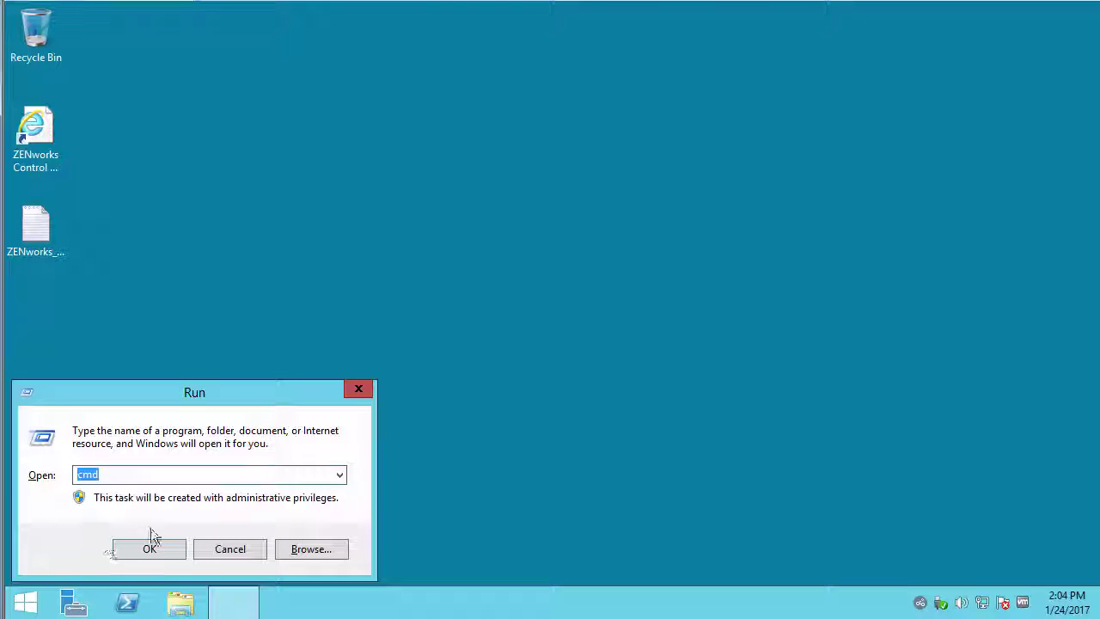
left_click(148, 550)
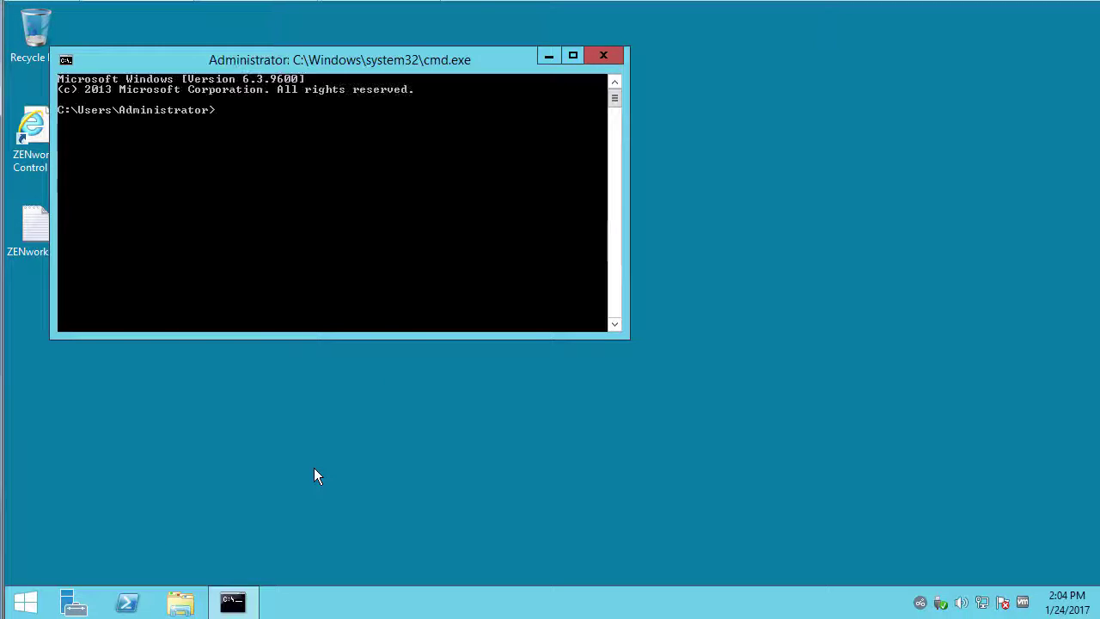
type("cd /zen")
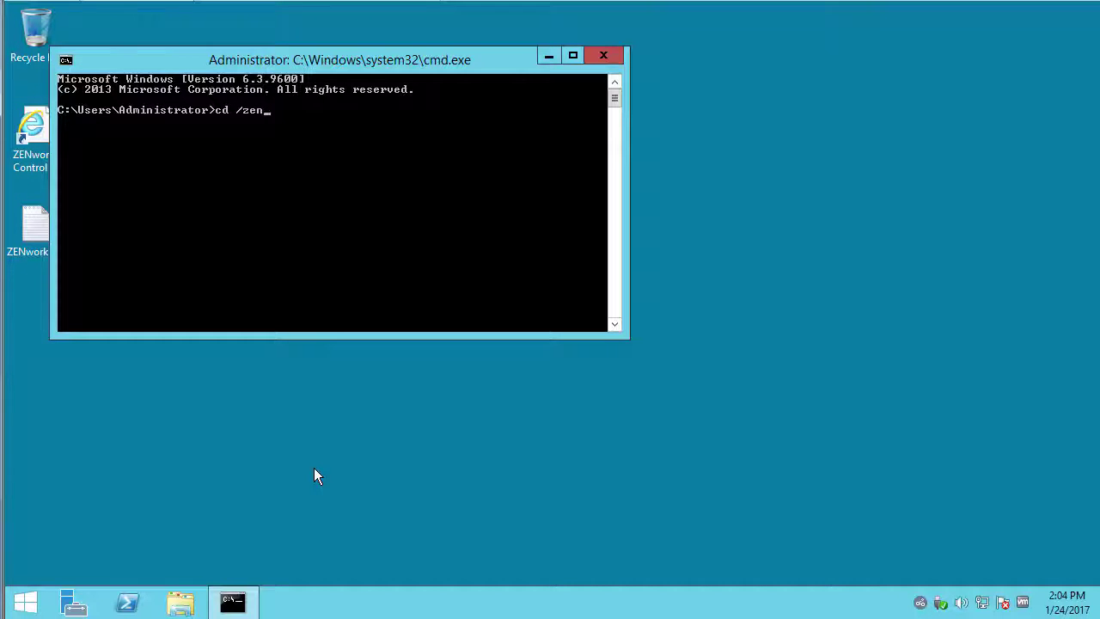
type("works")
key("Return")
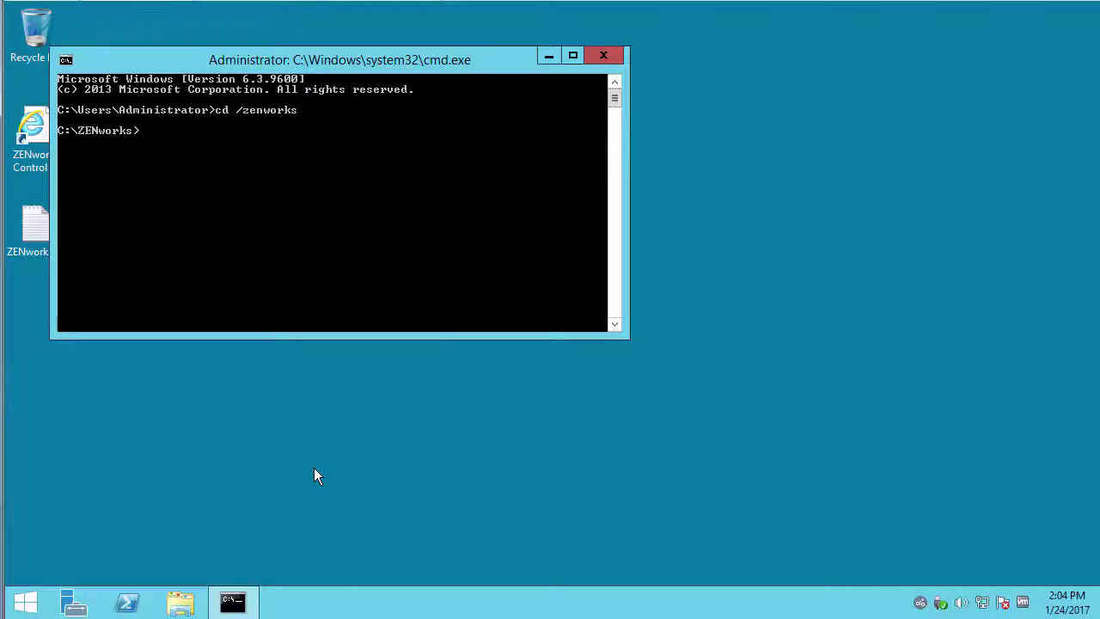
type("cd ZENworksDiagnosticCenter2017")
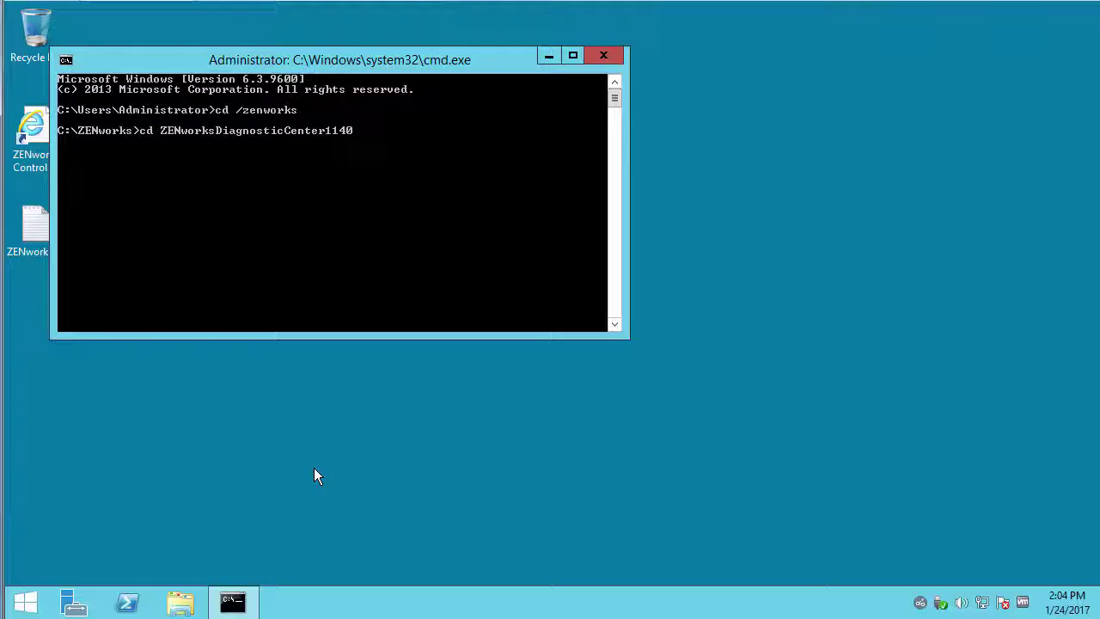
key("Return")
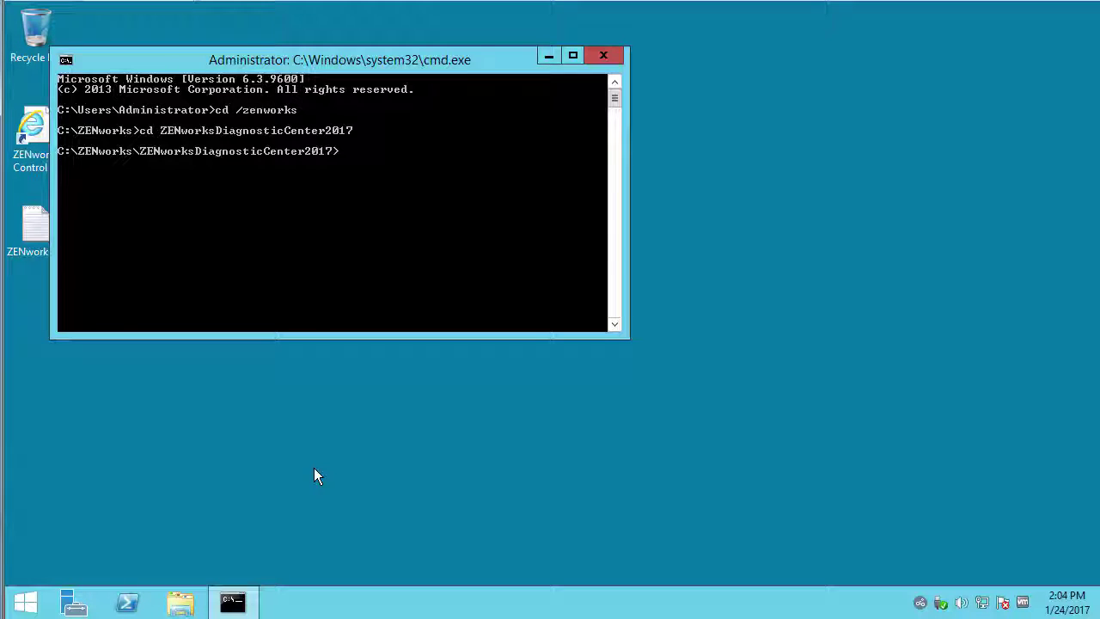
List the contents of the diagnostic center's data directory and return to its parent directory
type("cd data")
key("Return")
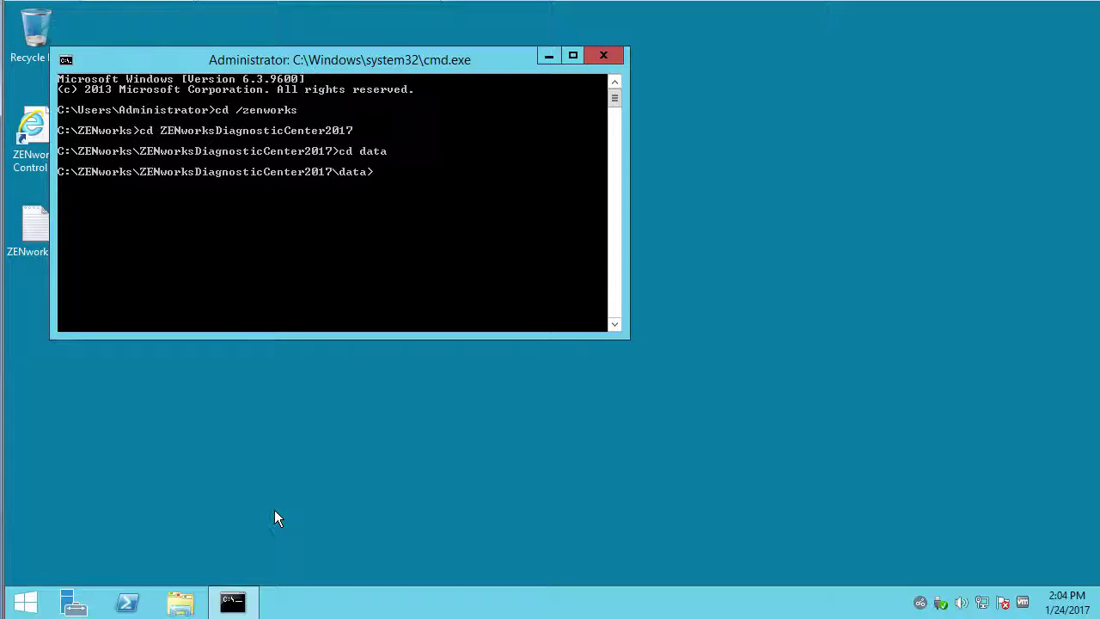
type("dir")
key("Return")
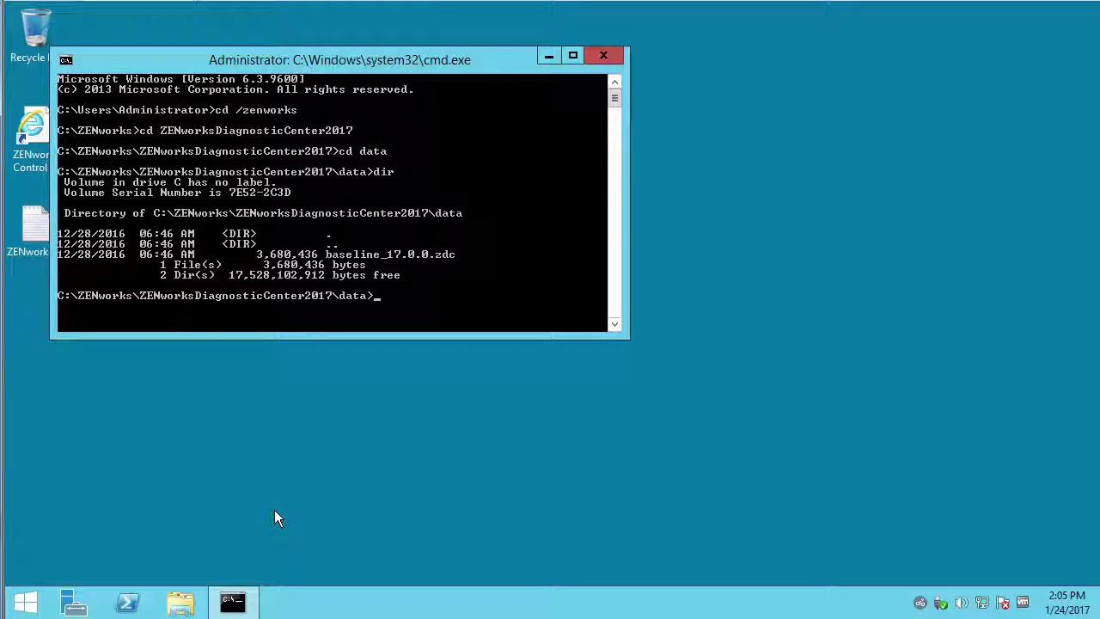
type("cd")
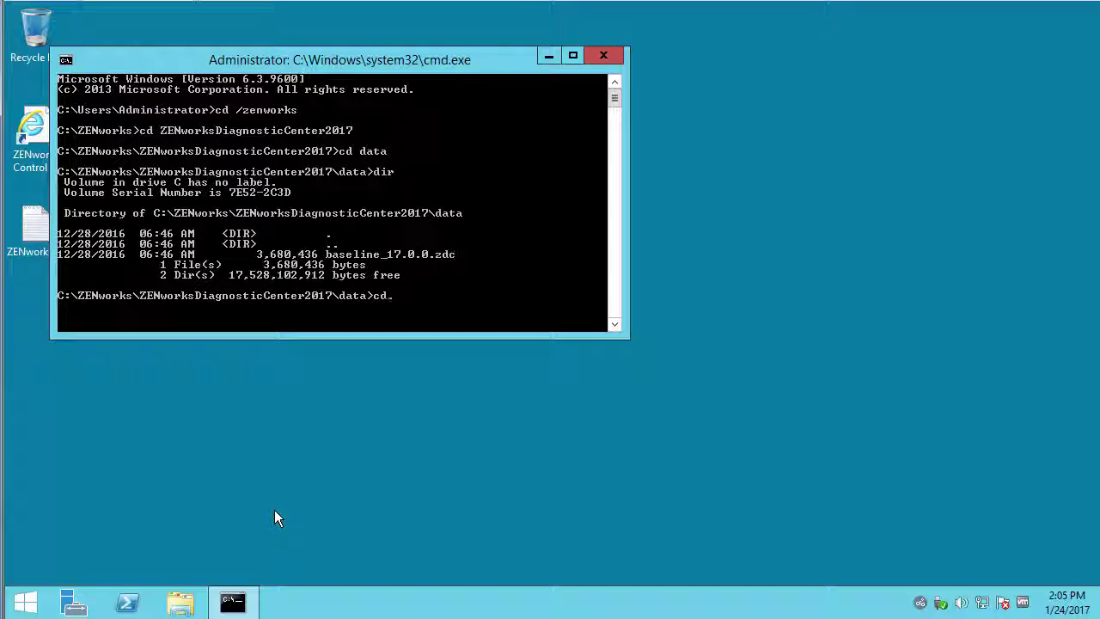
type("..")
key("Return")
Run zdc verify -v systemfiles,zendatabase -b ./data/baseline_17.0.0.zdc to verify the system files and the ZENworks database
type("zdc")
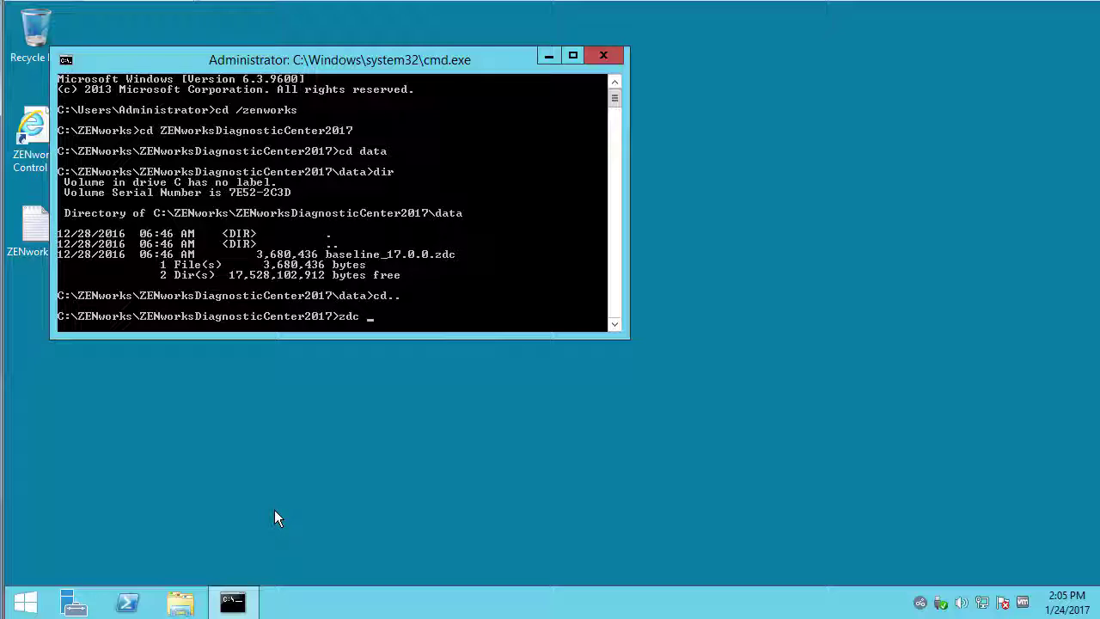
type(" verify -v systemfiles,zendatabase -b")
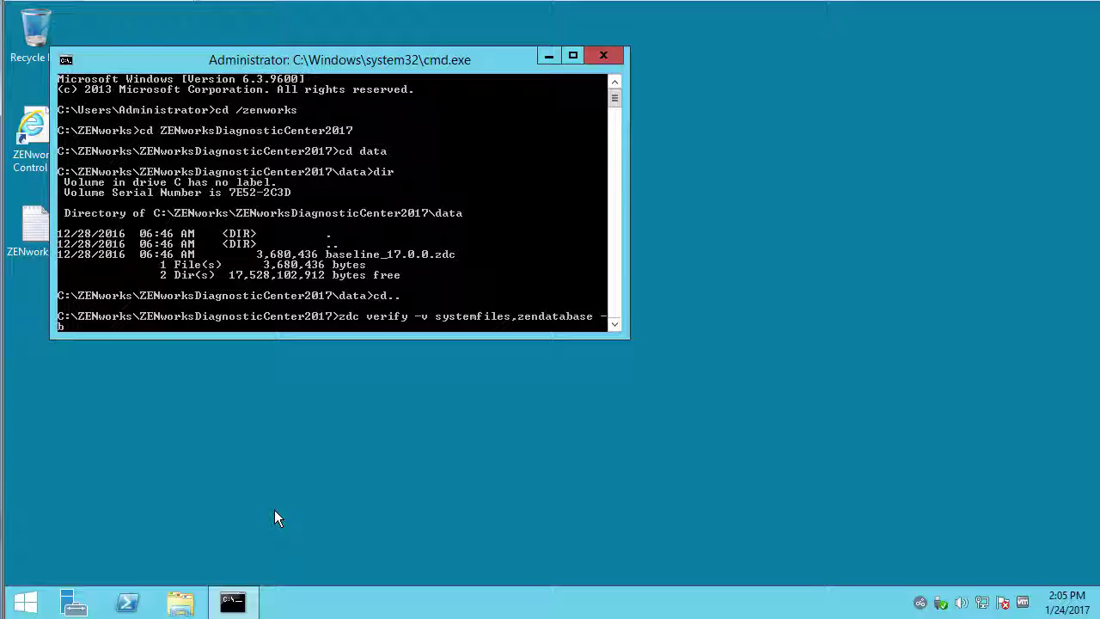
type("./data")
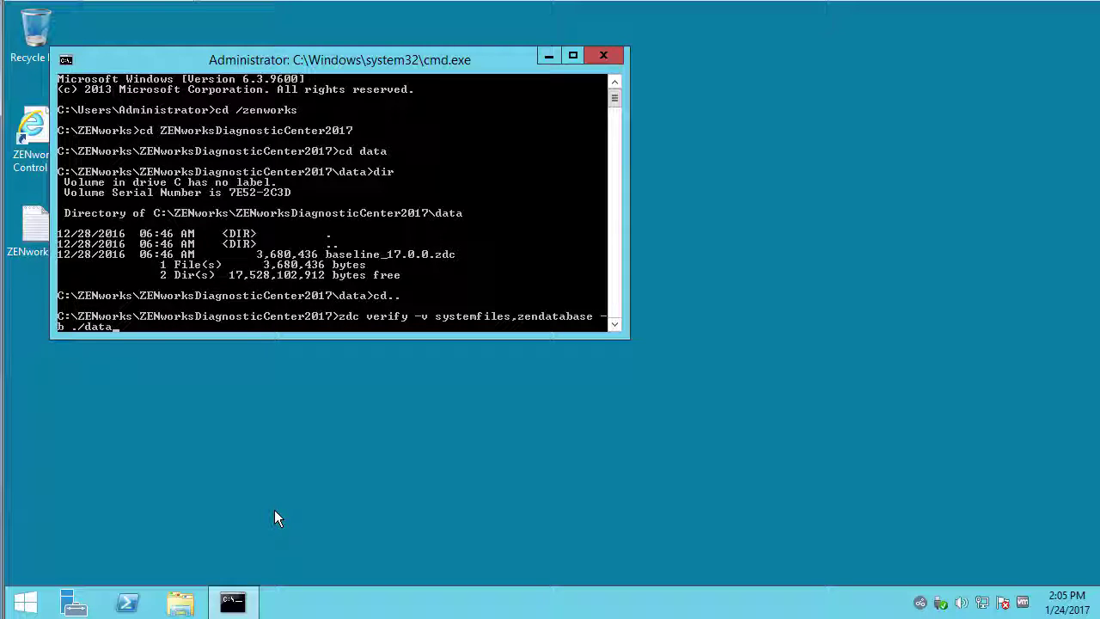
type("/")
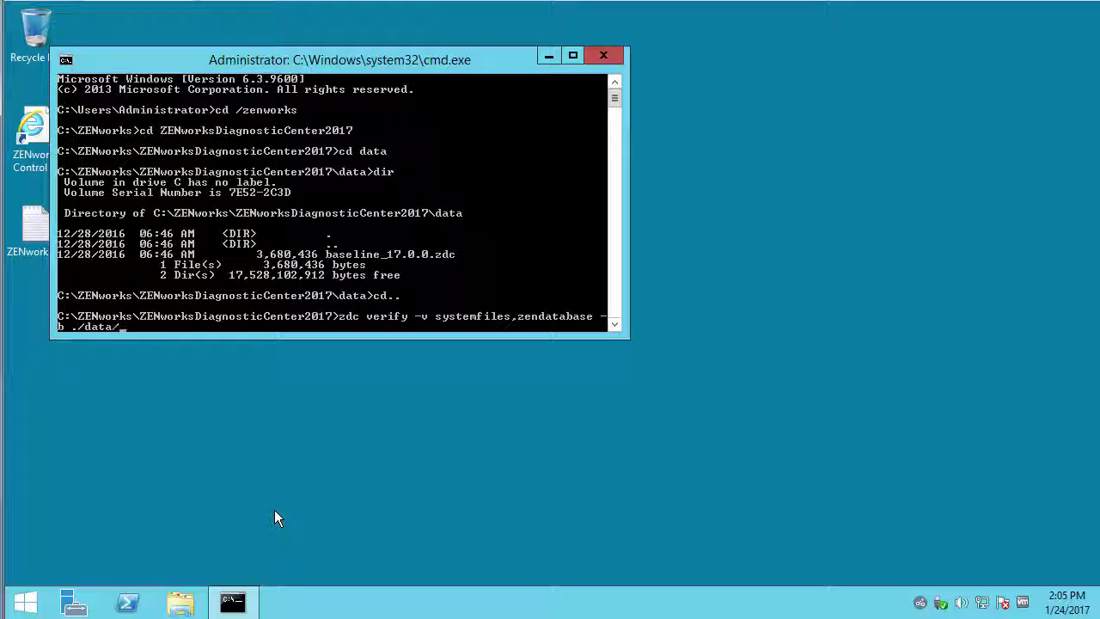
type("bas")
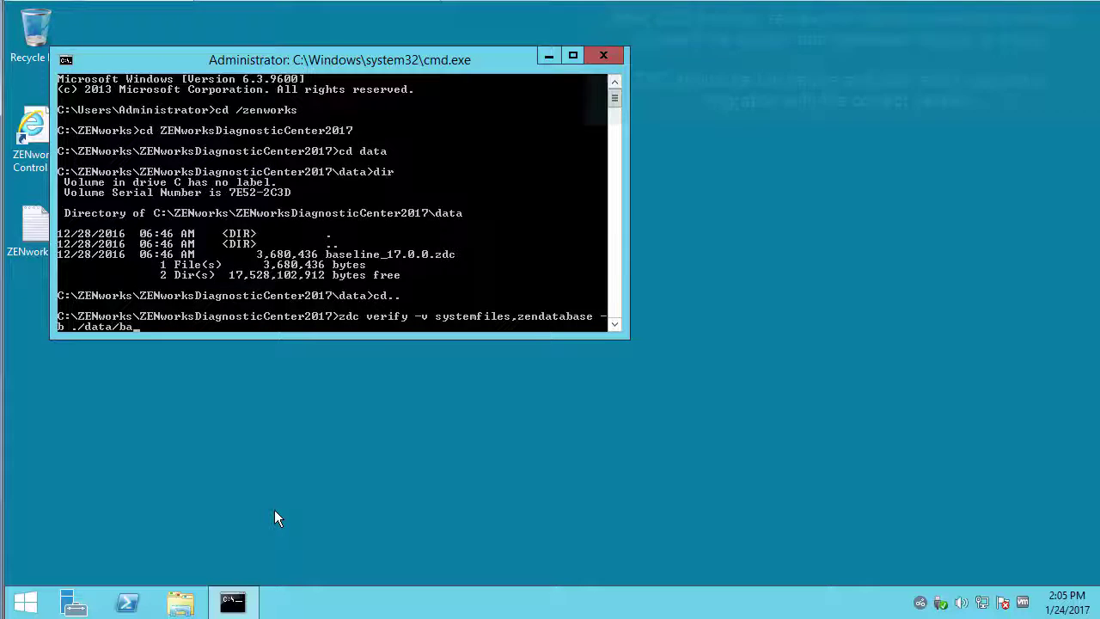
type("eline_17.")
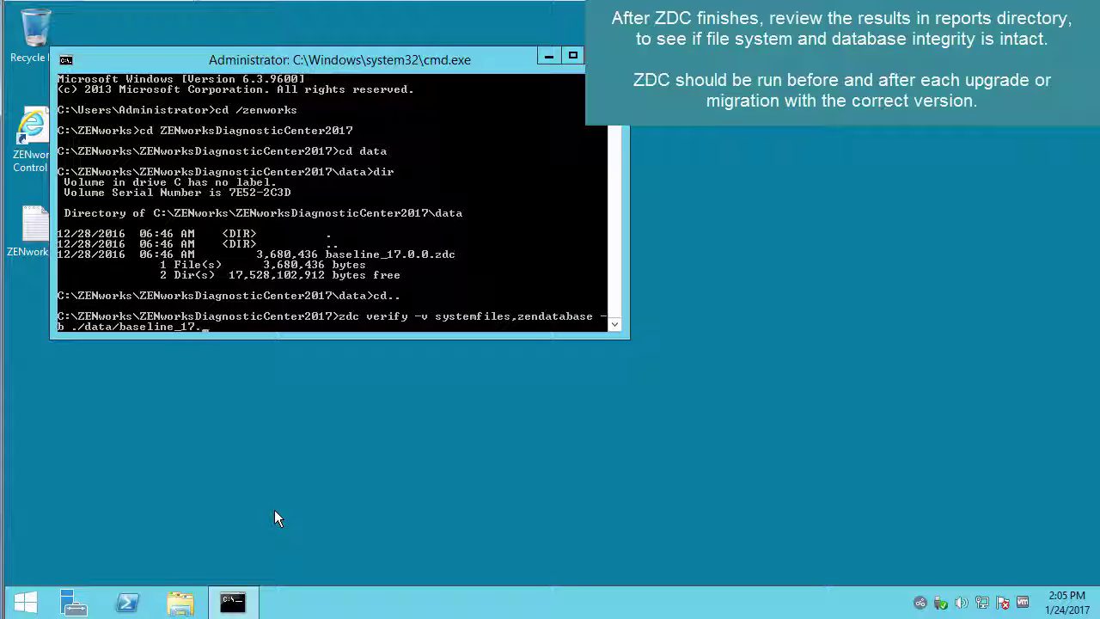
type("0.0.zdc")
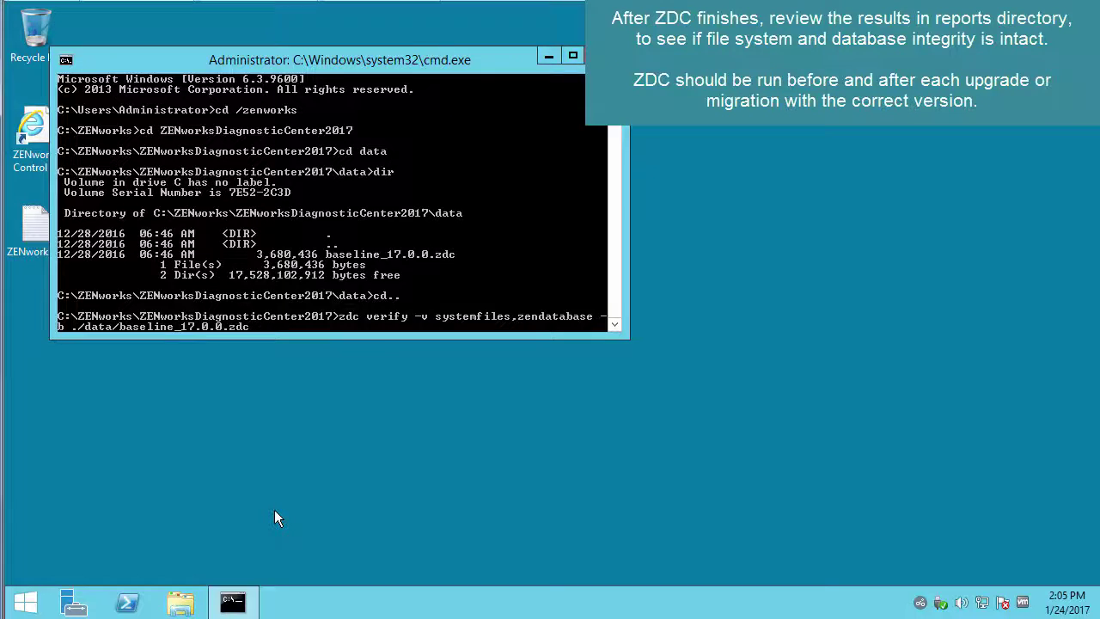
key("Return")
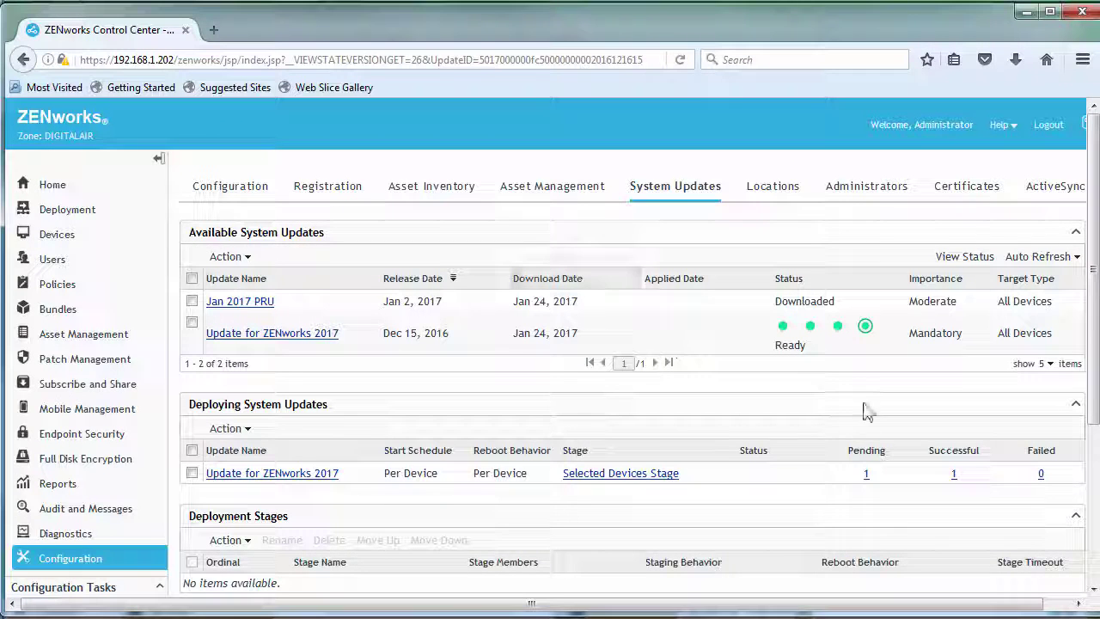
Reload the System Updates page in ZENworks Control Center, recheck the pending device's update status, and return to the overview
left_click(680, 192)
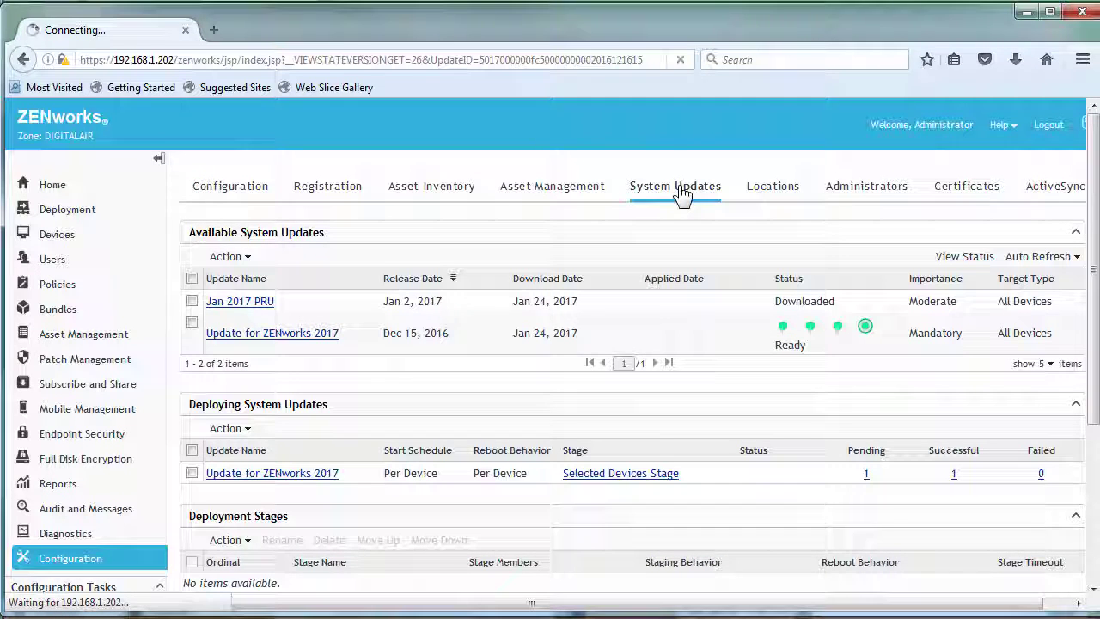
left_click(862, 473)
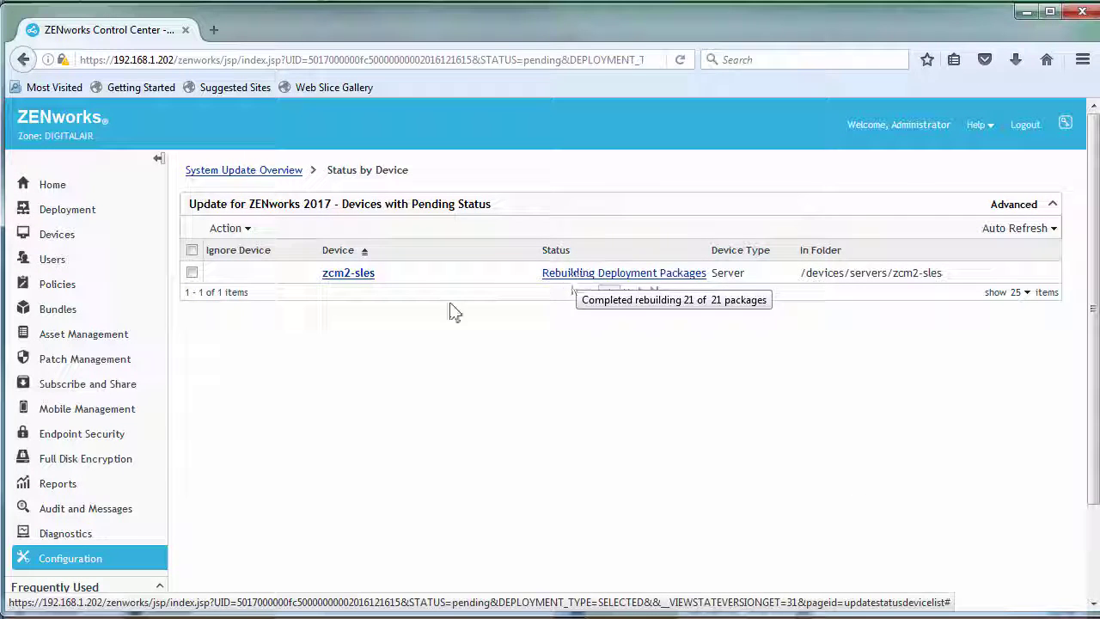
left_click(246, 171)
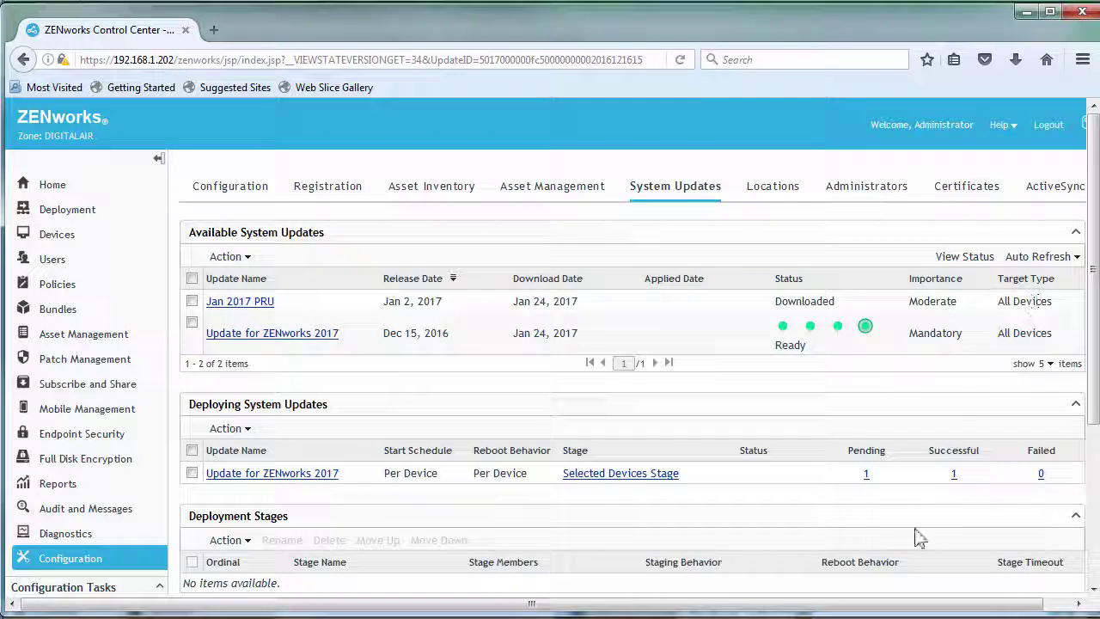
Collapse the navigation pane and choose an auto-refresh option for the available system updates
left_click(159, 158)
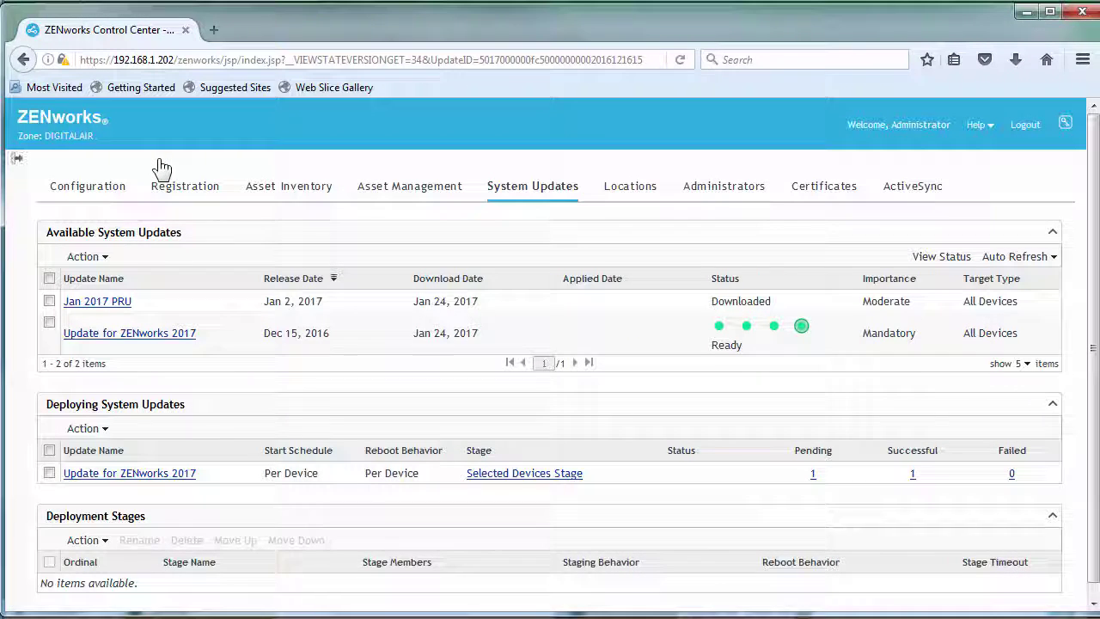
left_click(1035, 257)
left_click(1006, 291)
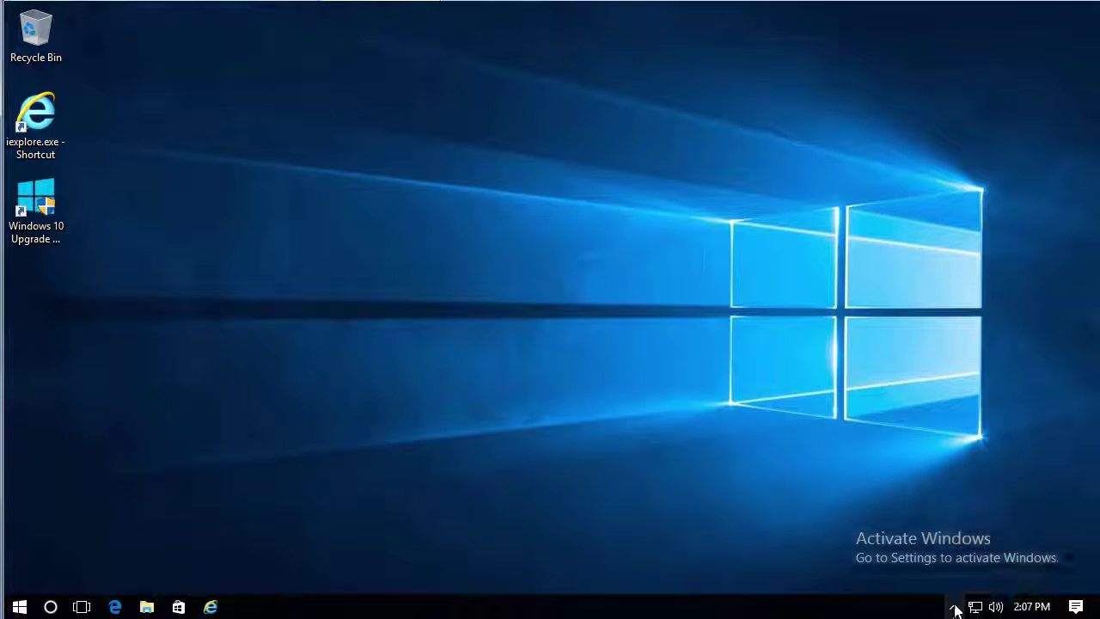
On the Windows 10 satellite device, show the ZENworks Adaptive Agent properties and view the satellite's Collection role
left_click(954, 607)
right_click(920, 579)
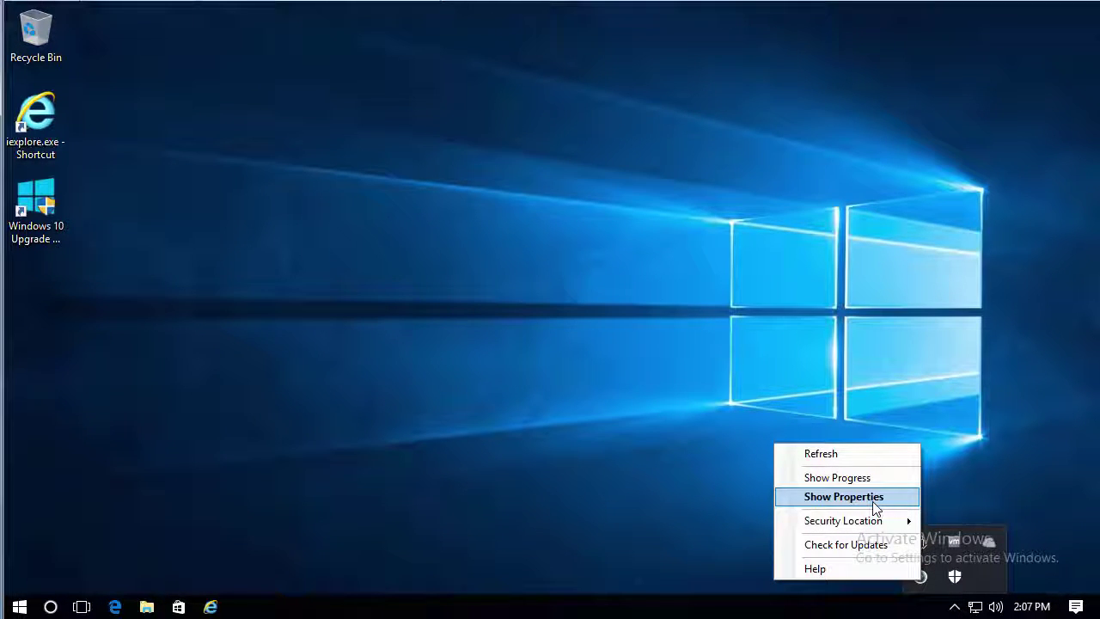
left_click(872, 501)
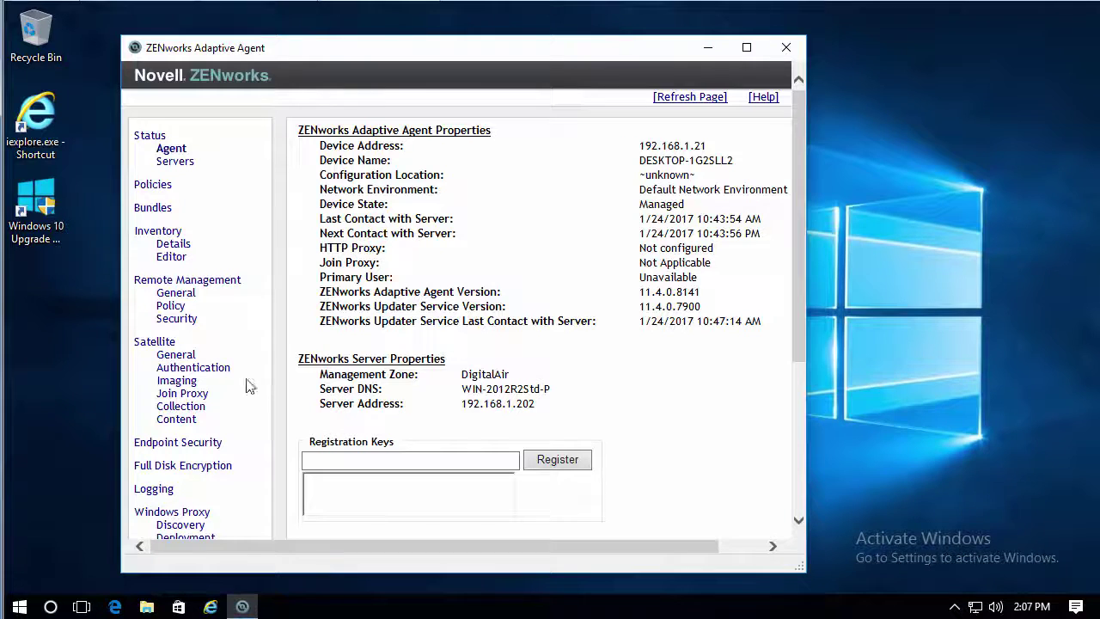
left_click(182, 407)
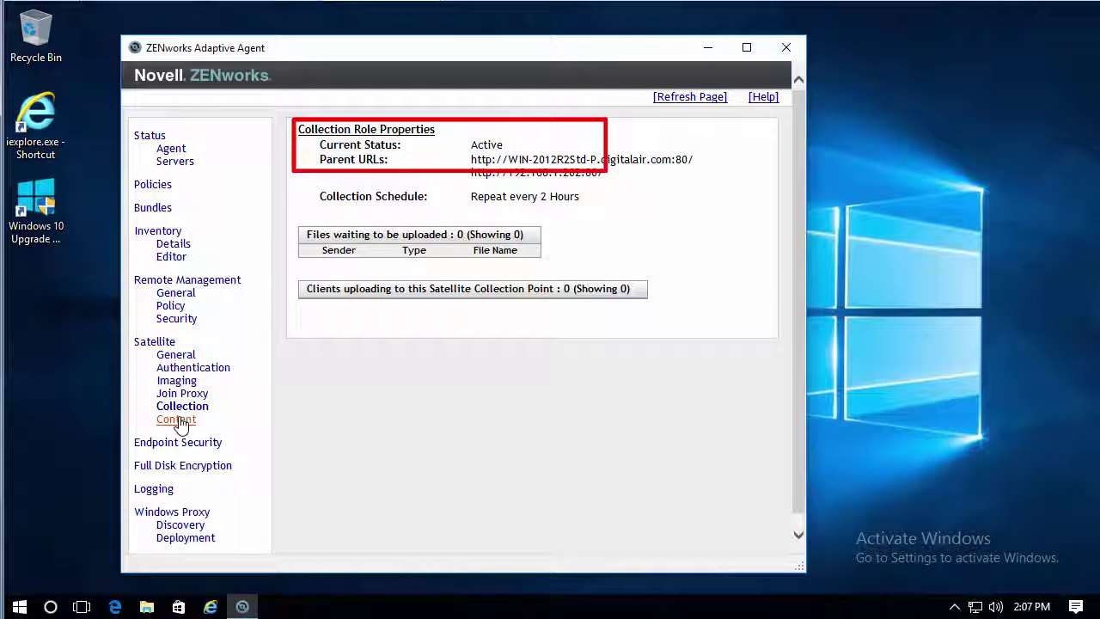
View the satellite's Content role properties, and show the satellite under win-2012r2std-p in the zone's Server Hierarchy
left_click(177, 420)
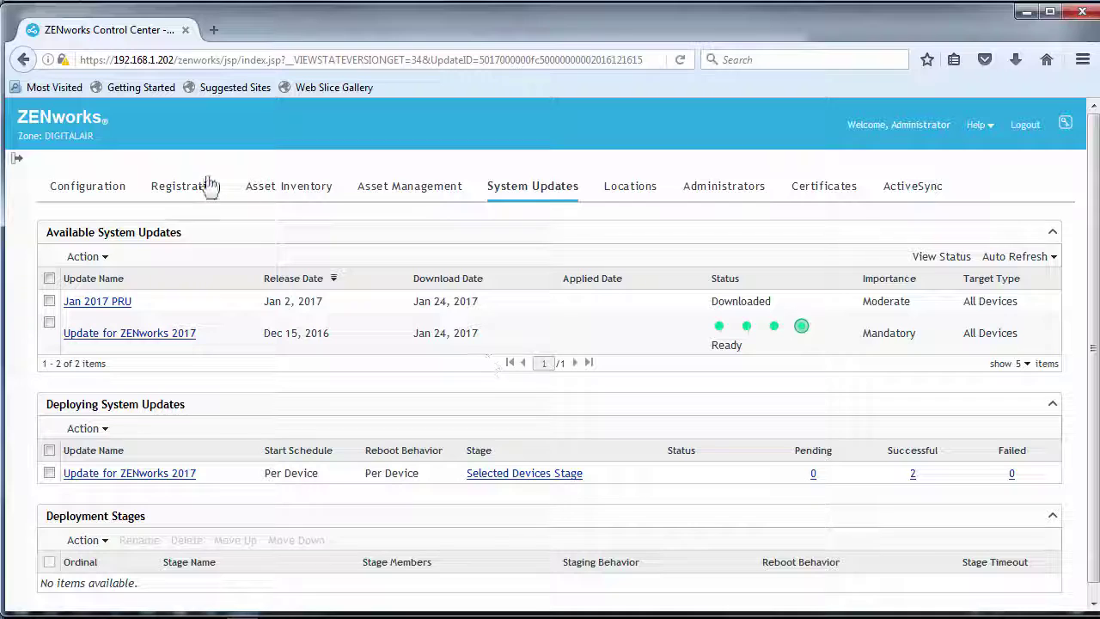
left_click(16, 159)
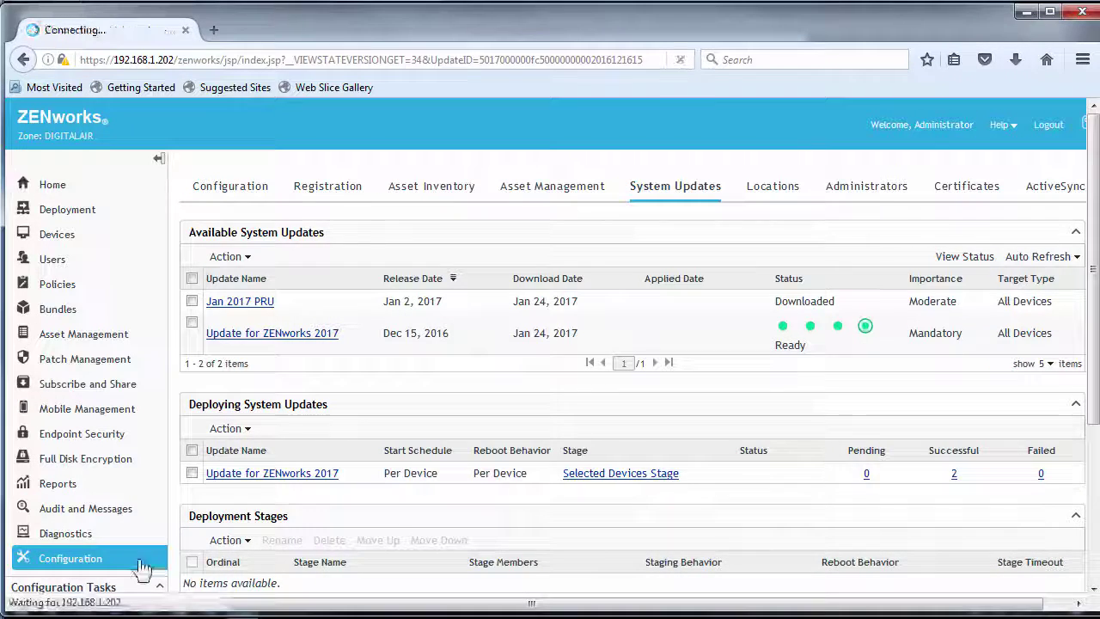
scroll(464, 481, "down", 10)
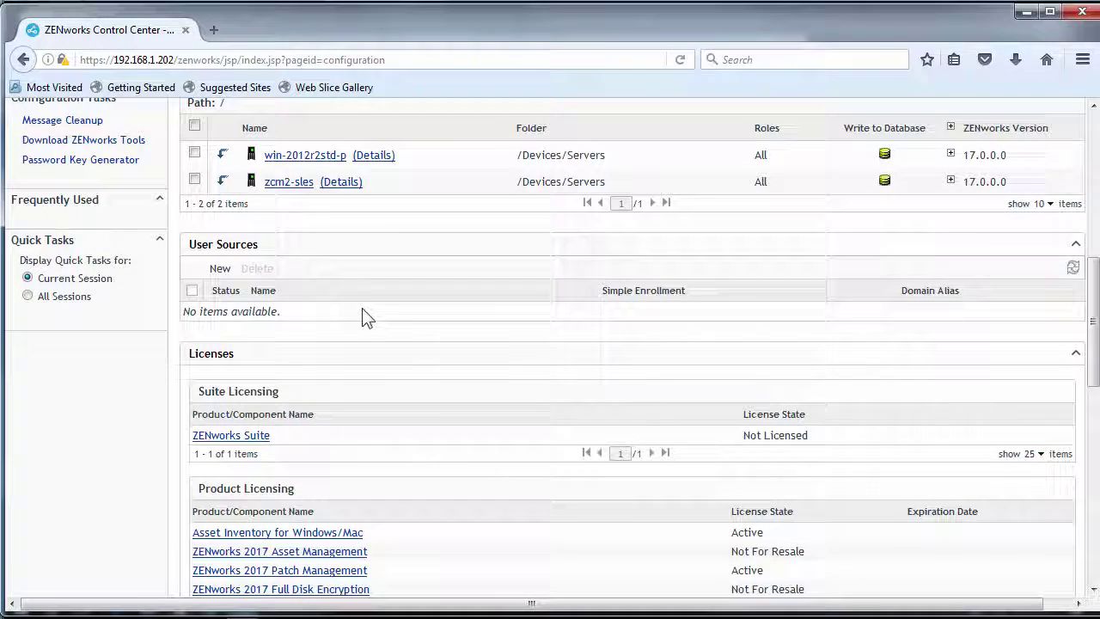
left_click(223, 154)
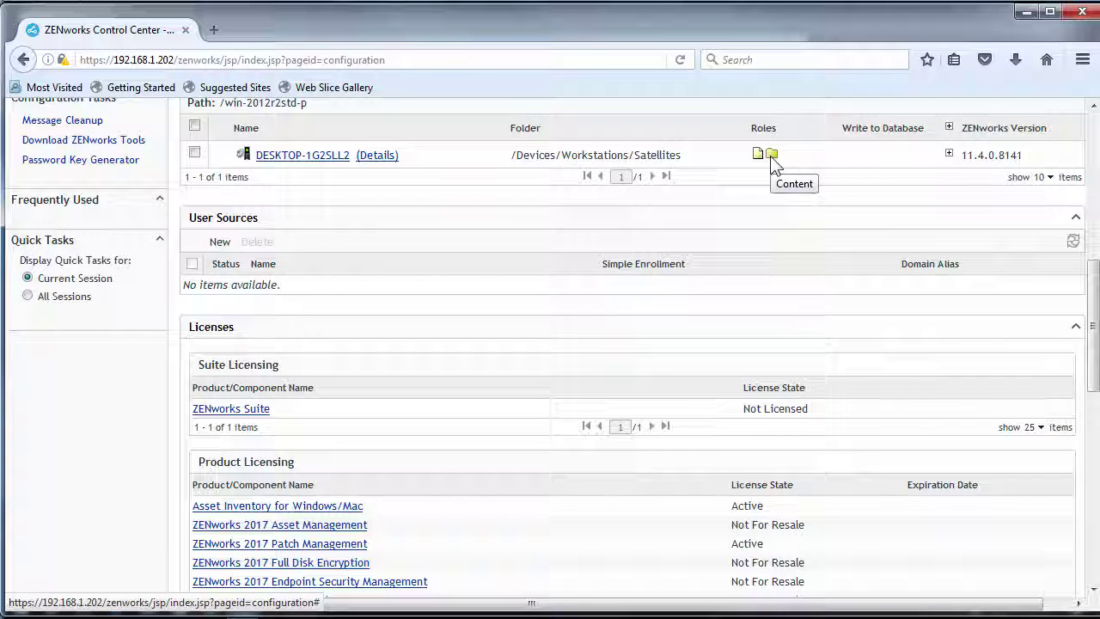
Start deploying Update for ZENworks 2017 to selected devices, prompting the user to reboot when the update finishes applying
scroll(550, 383, "up", 6)
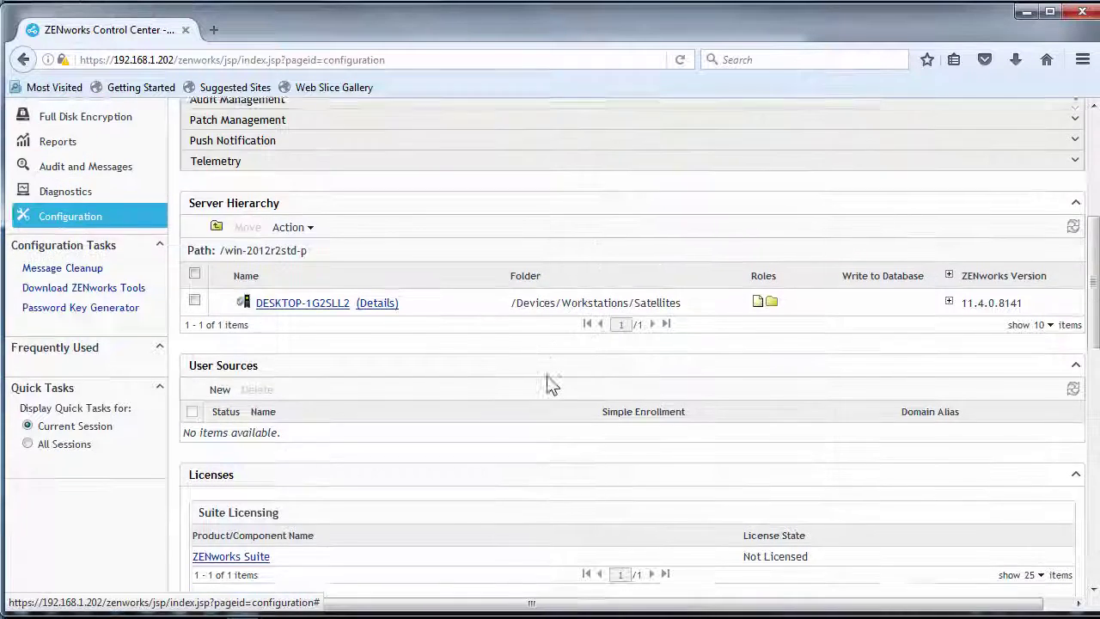
scroll(550, 382, "up", 5)
left_click(670, 196)
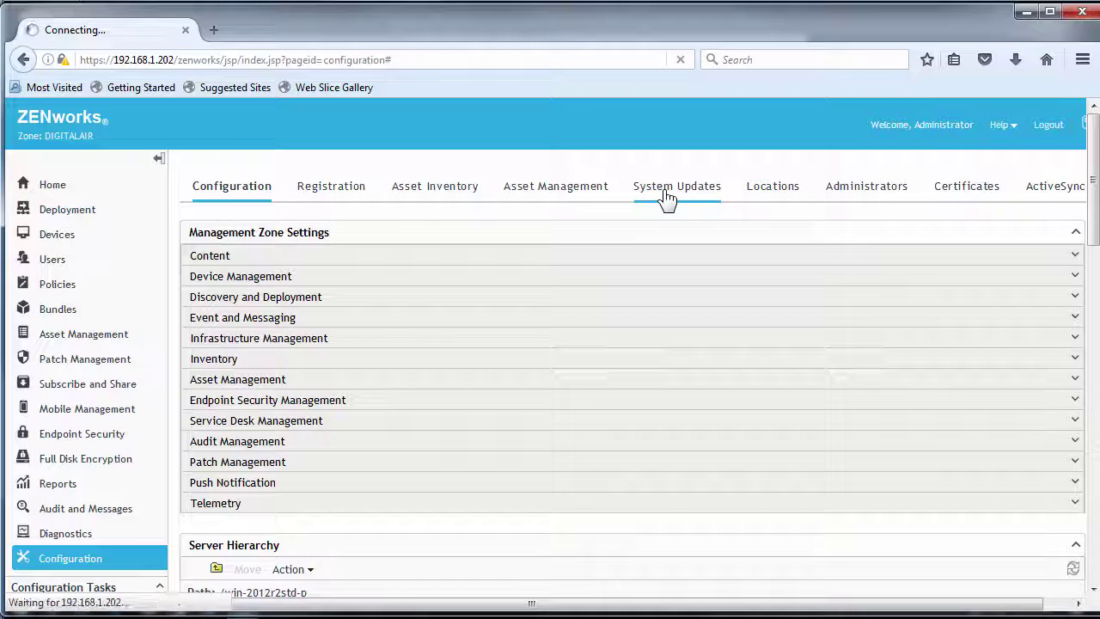
left_click(191, 321)
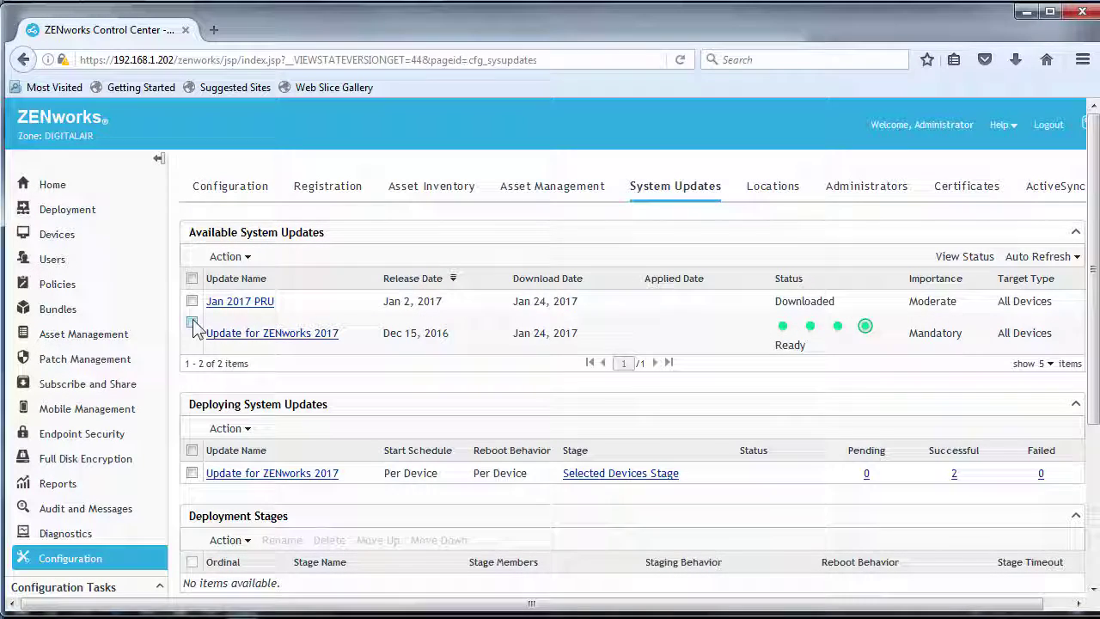
left_click(241, 258)
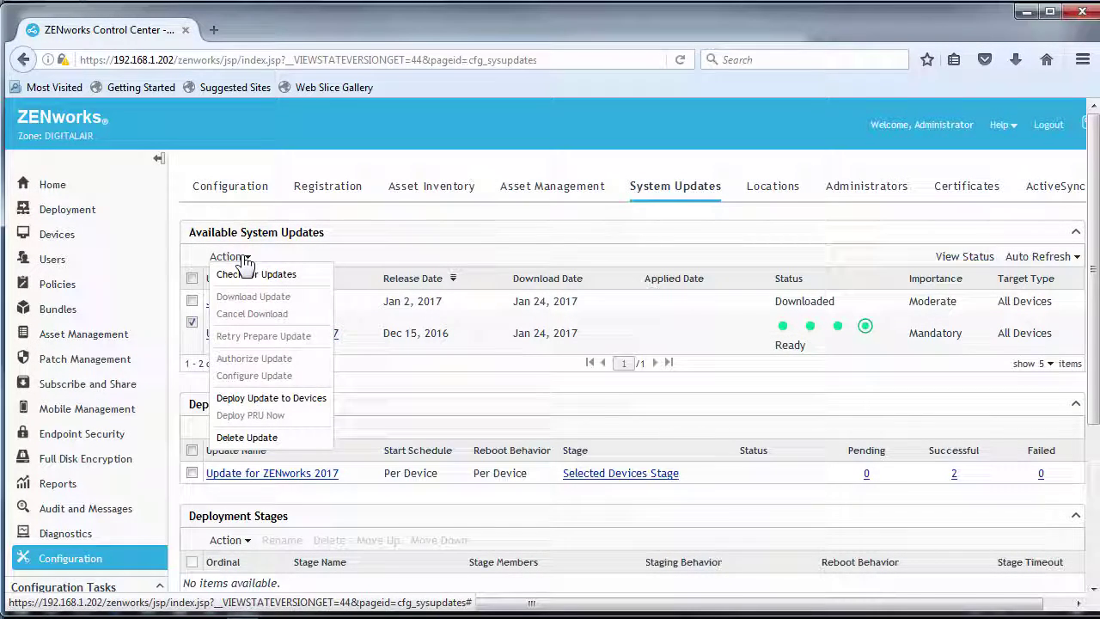
left_click(288, 400)
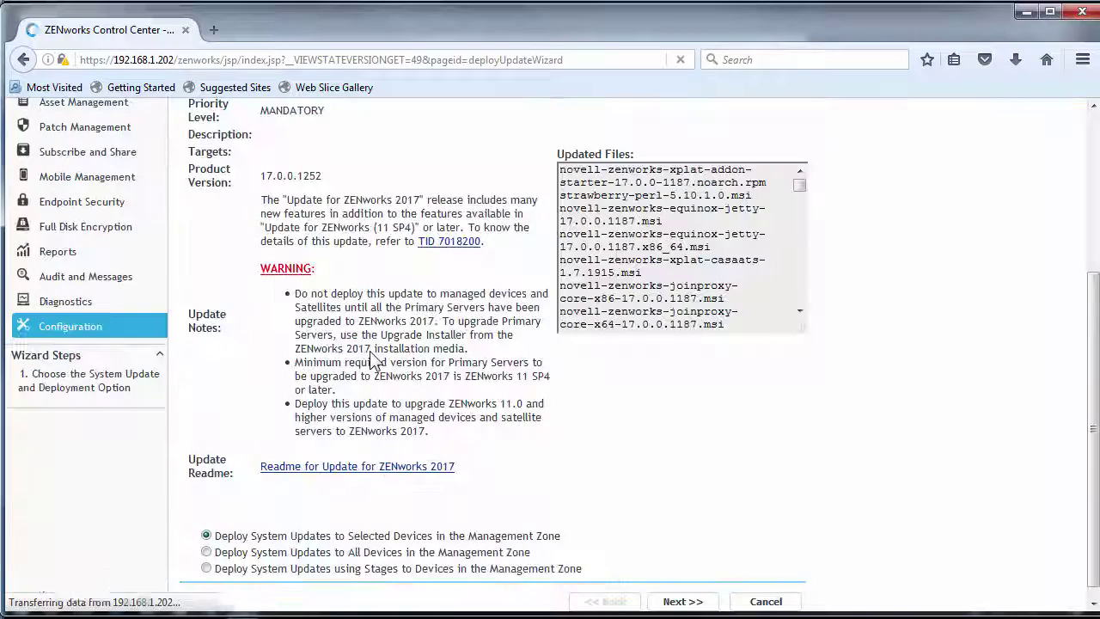
left_click(670, 602)
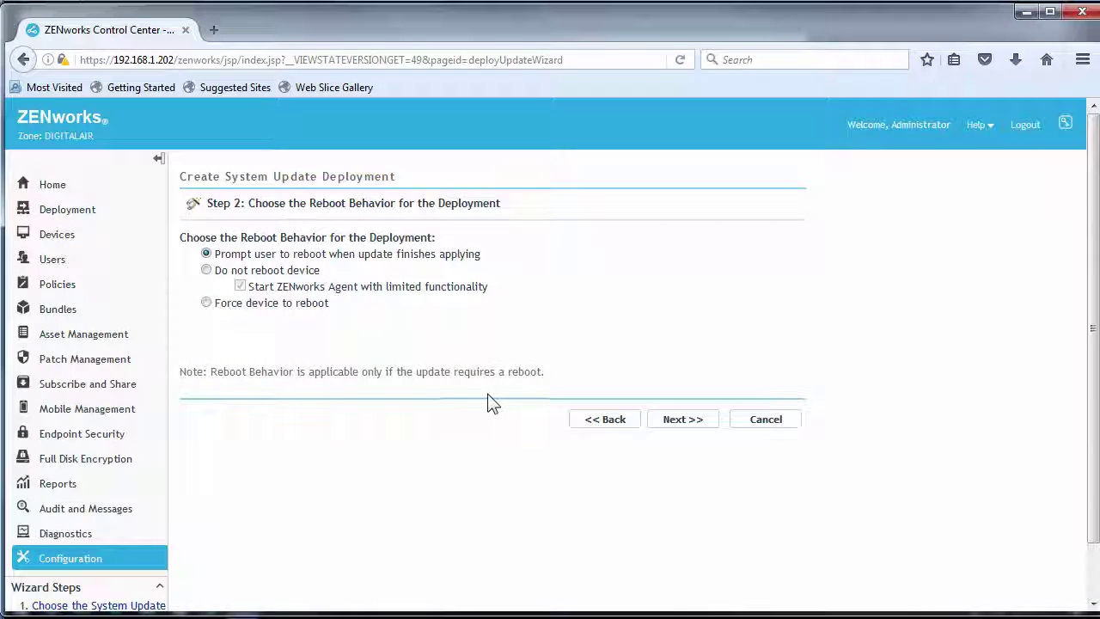
left_click(678, 427)
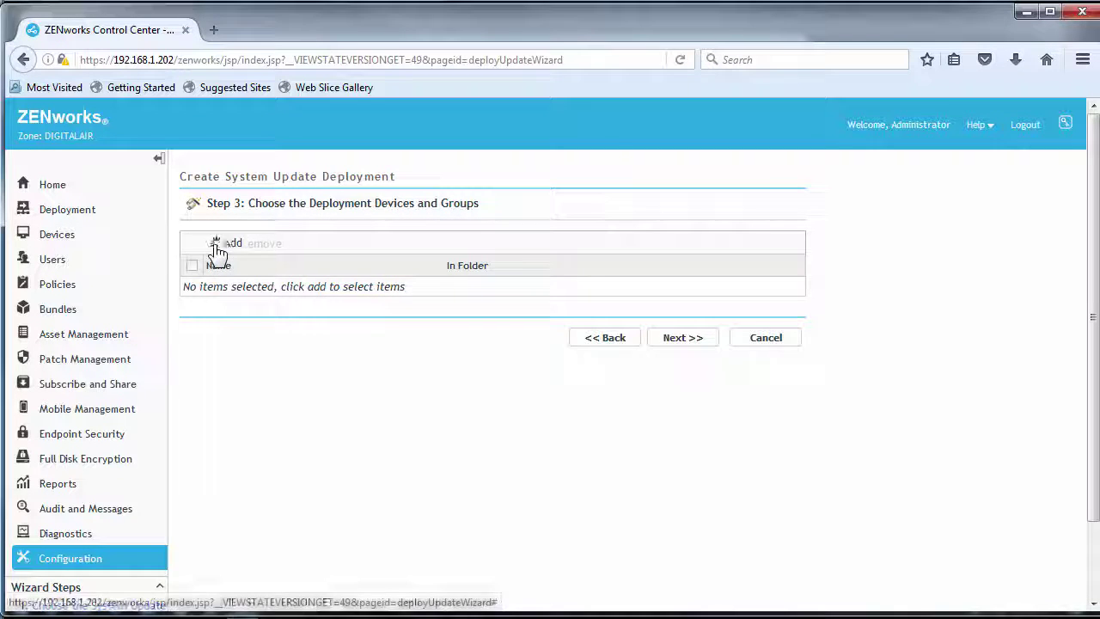
Add DESKTOP-1G2SLL2 from the /Devices/Workstations/Satellites folder as the deployment's target device
left_click(216, 250)
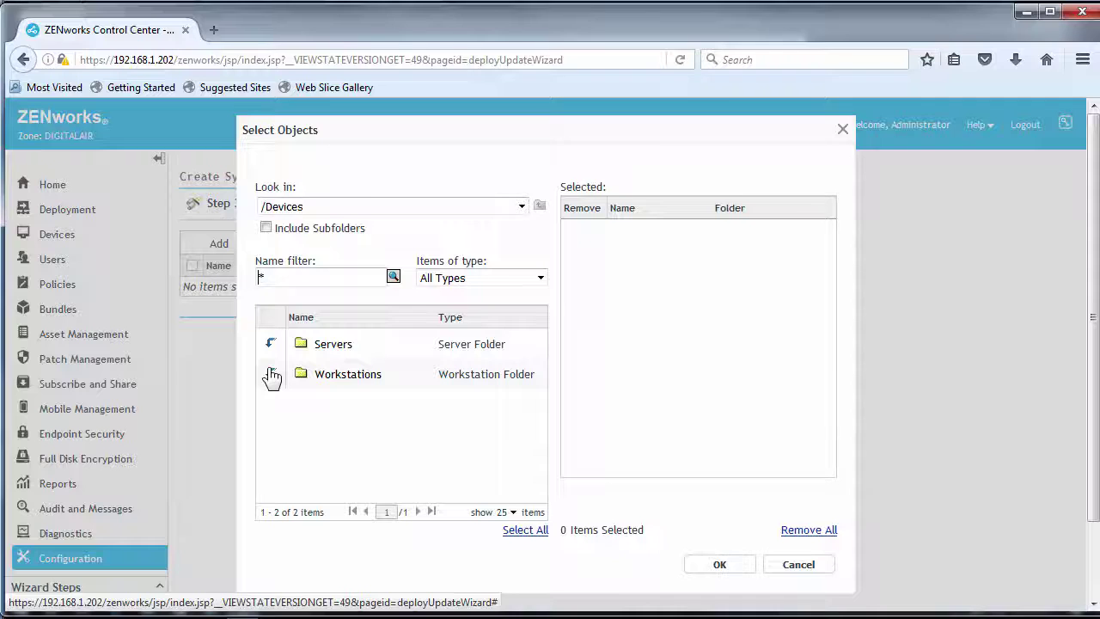
left_click(270, 373)
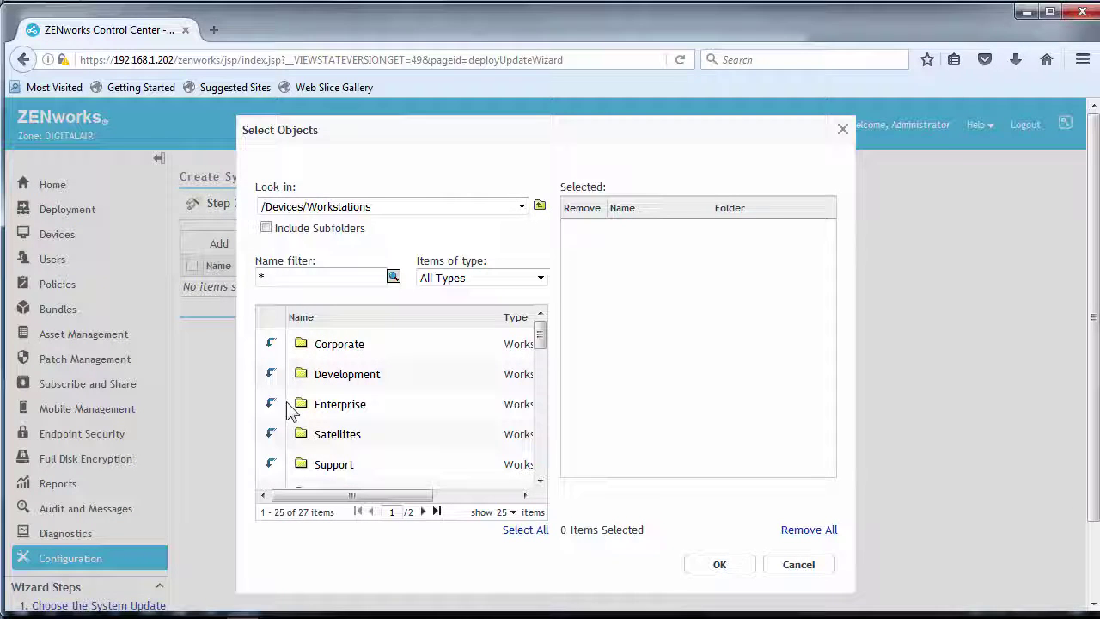
left_click(272, 434)
left_click(322, 348)
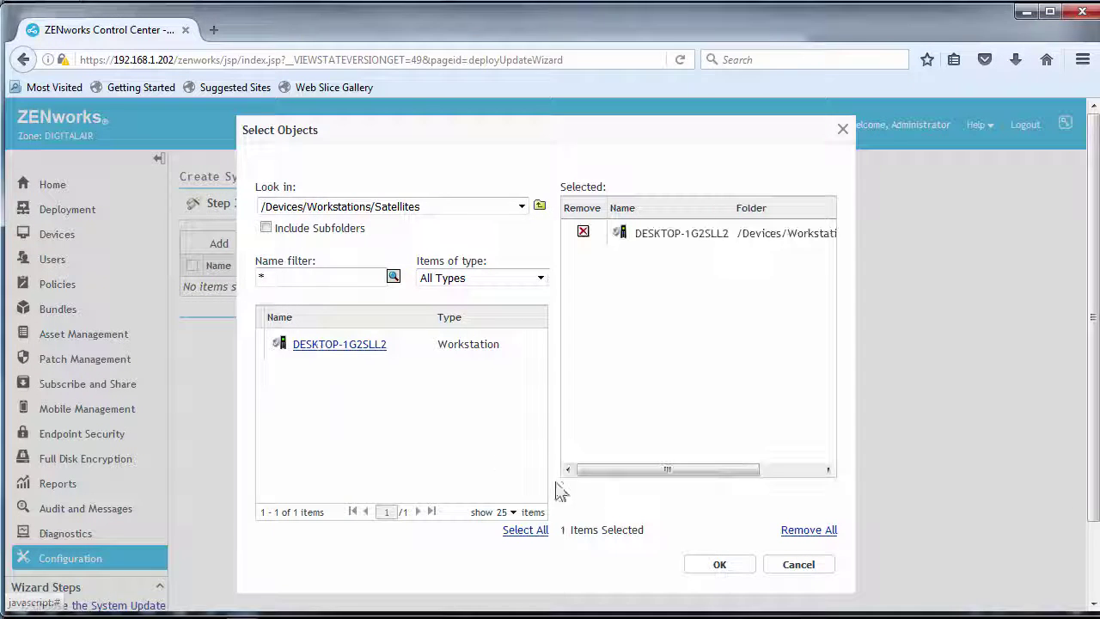
left_click(719, 564)
left_click(695, 349)
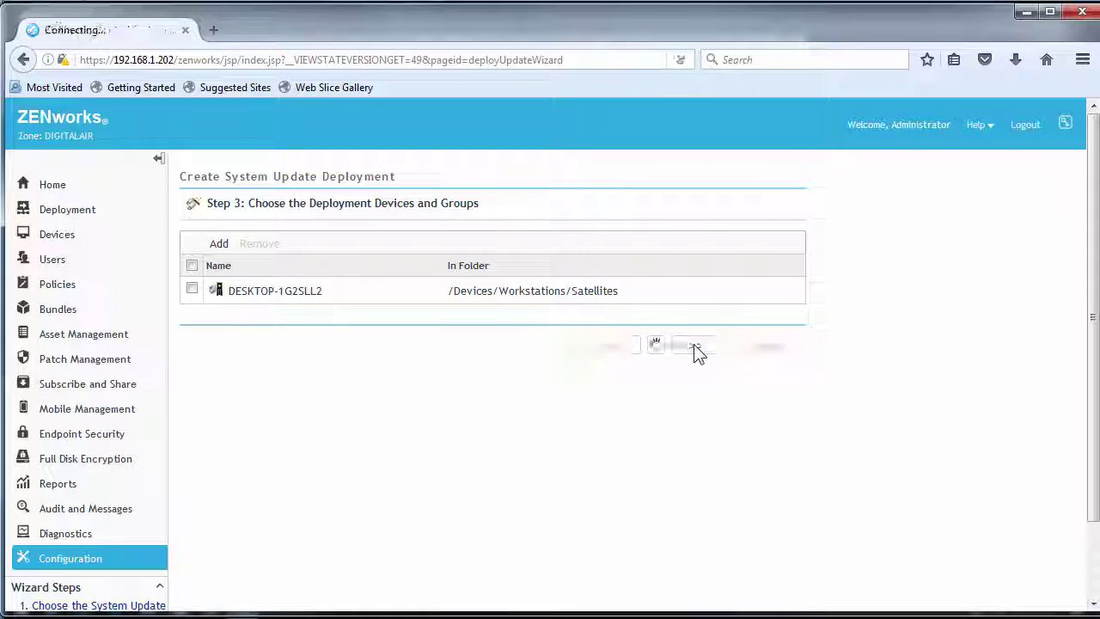
Set the deployment schedule type to Now, finish creating the system update deployment, and collapse the navigation pane
left_click(242, 255)
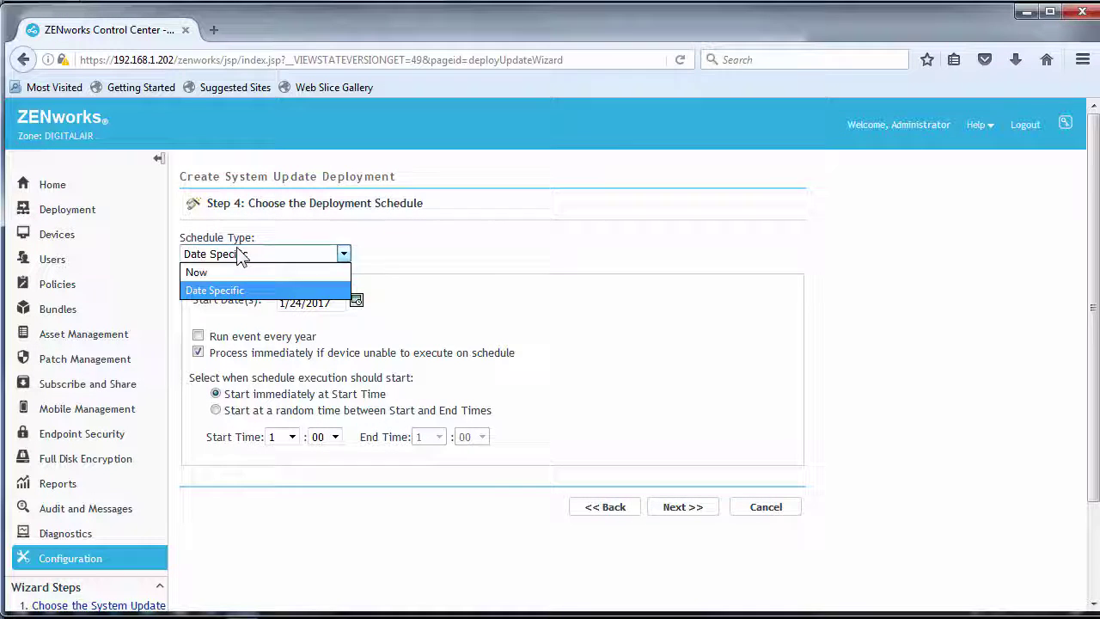
left_click(240, 272)
left_click(675, 318)
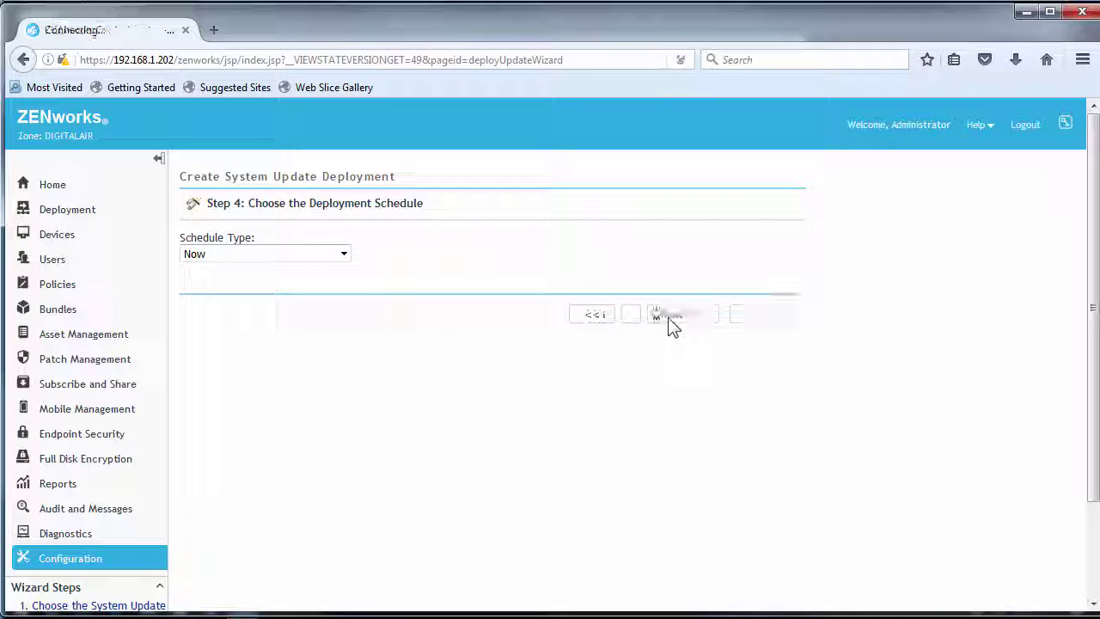
left_click(656, 535)
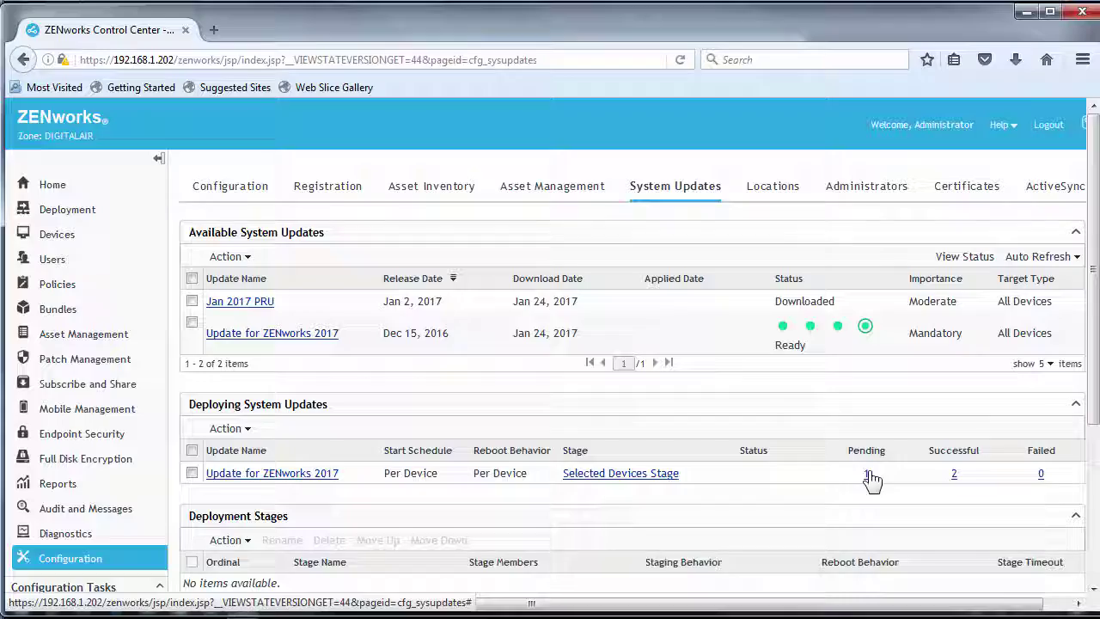
left_click(160, 159)
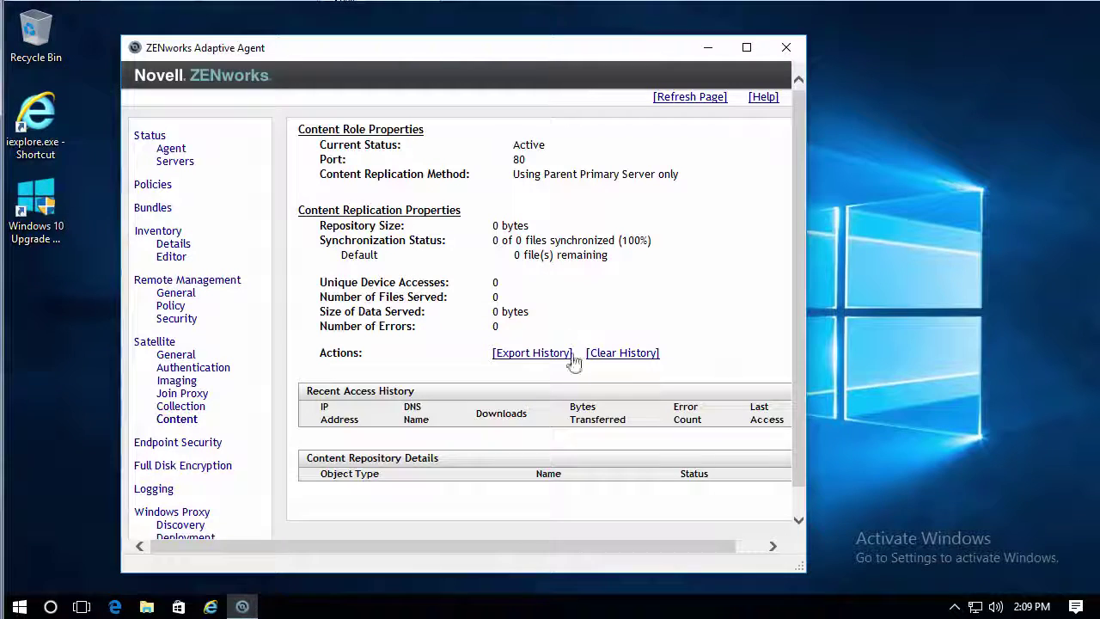
On the Windows 10 satellite, run zac zeus-ref in a command prompt to trigger an updater service refresh
right_click(26, 607)
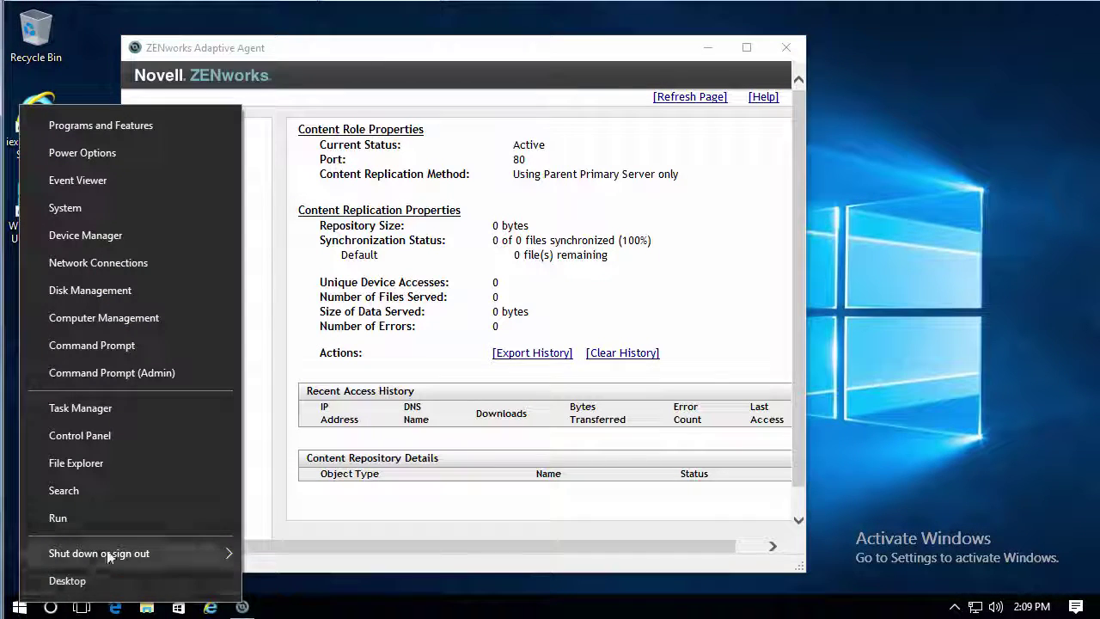
left_click(114, 520)
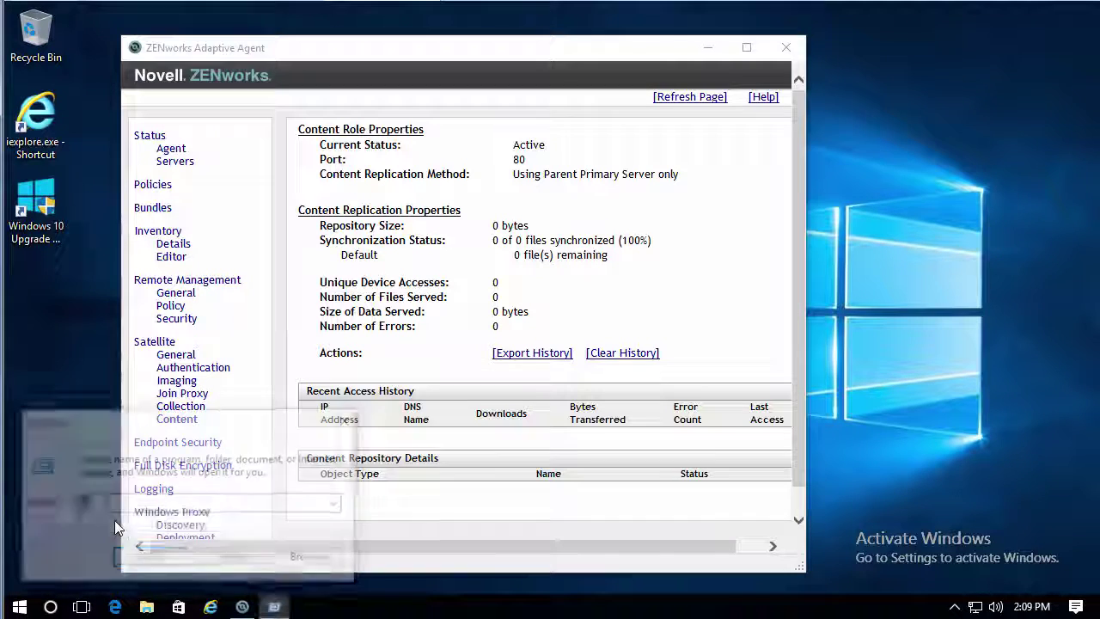
type("cmd")
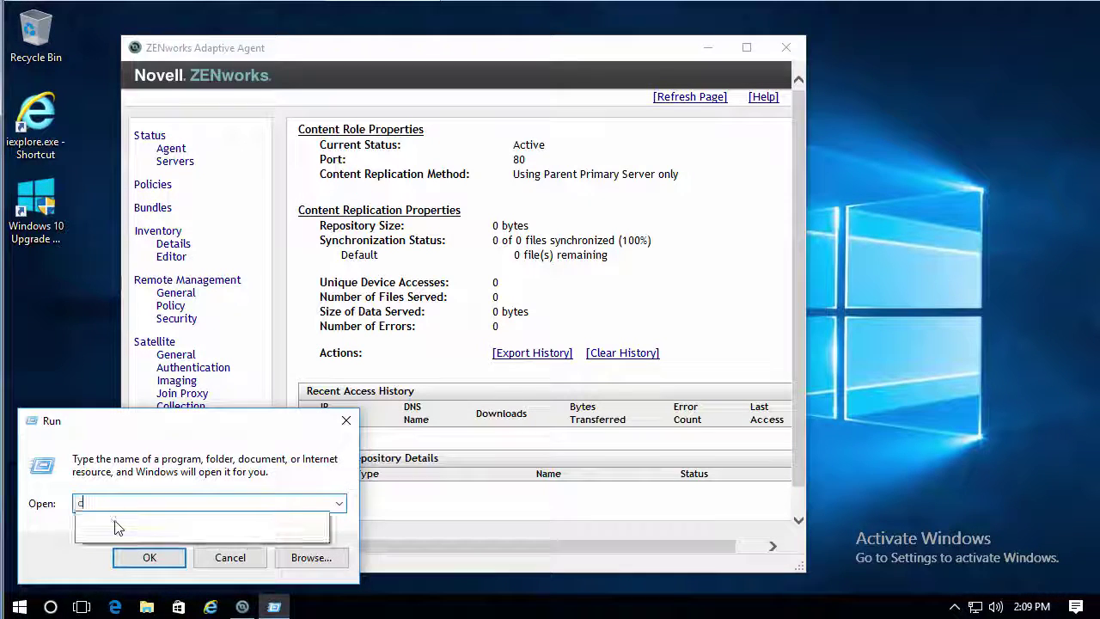
key("Return")
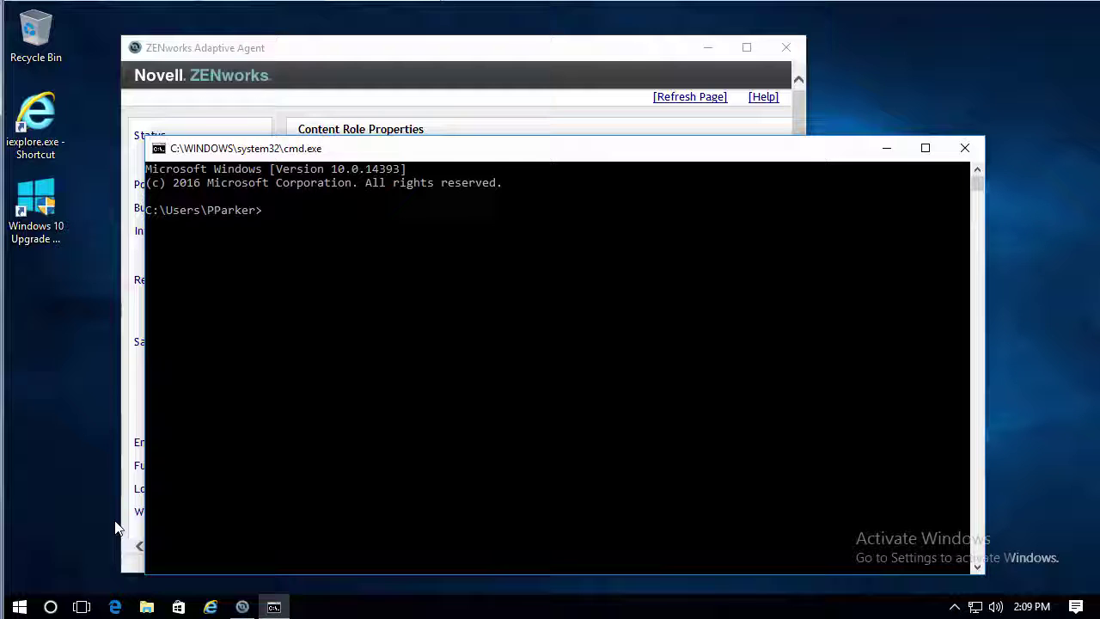
type("zac z")
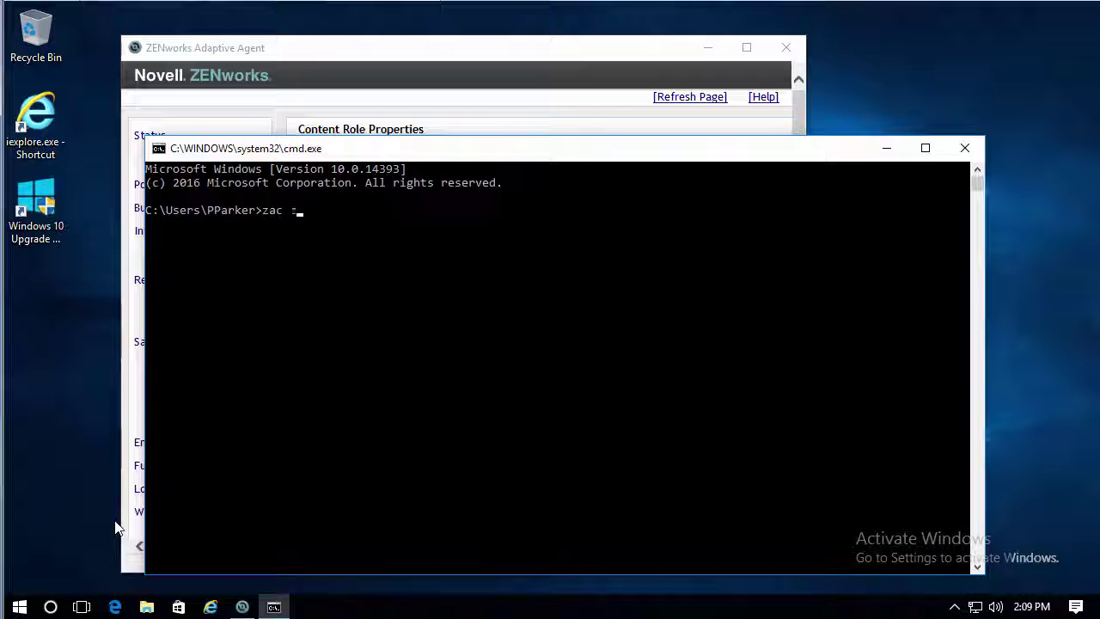
type("eus")
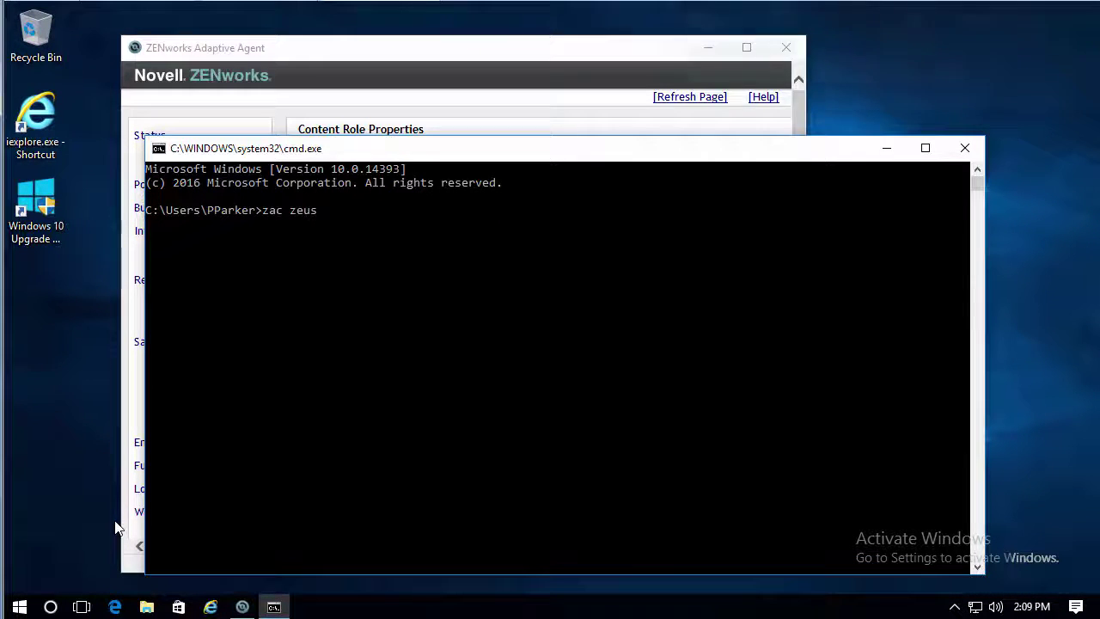
type("-ref")
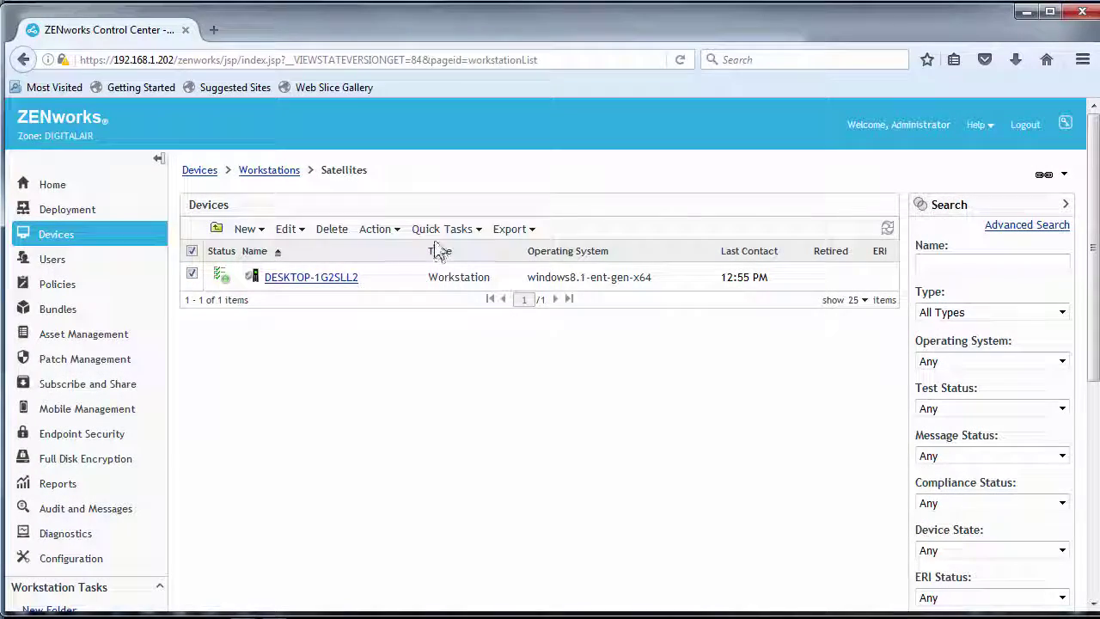
Show the quick tasks available for the selected DESKTOP-1G2SLL2 satellite in ZENworks Control Center
left_click(468, 229)
scroll(501, 368, "down", 4)
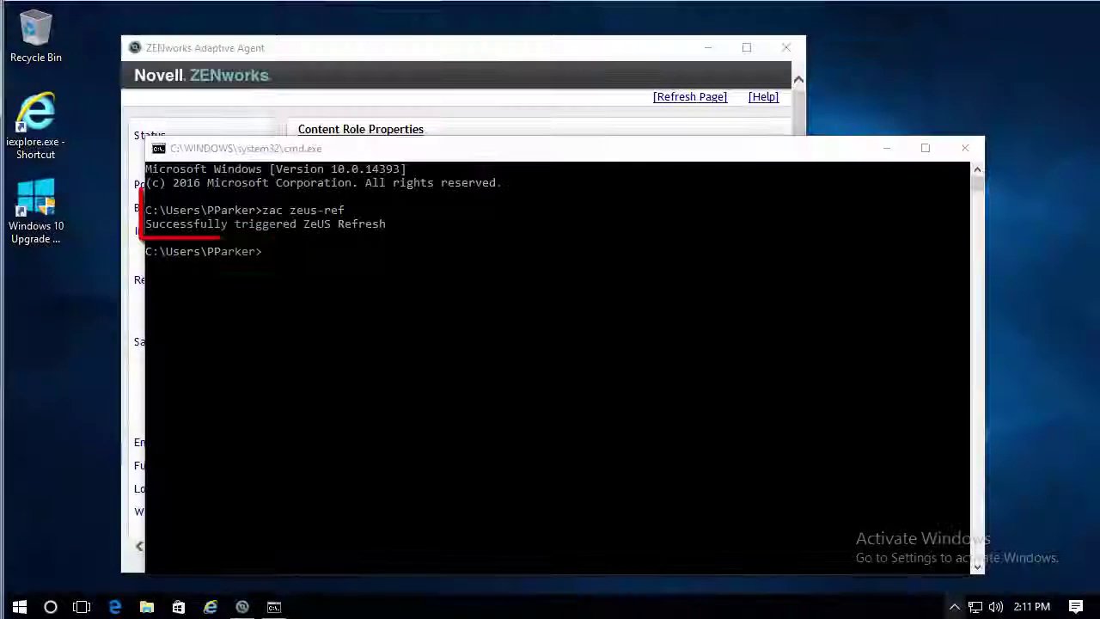
On the satellite, accept the Windows Explorer restart for the ZENworks system update and allow the reboot that completes it
left_click(954, 607)
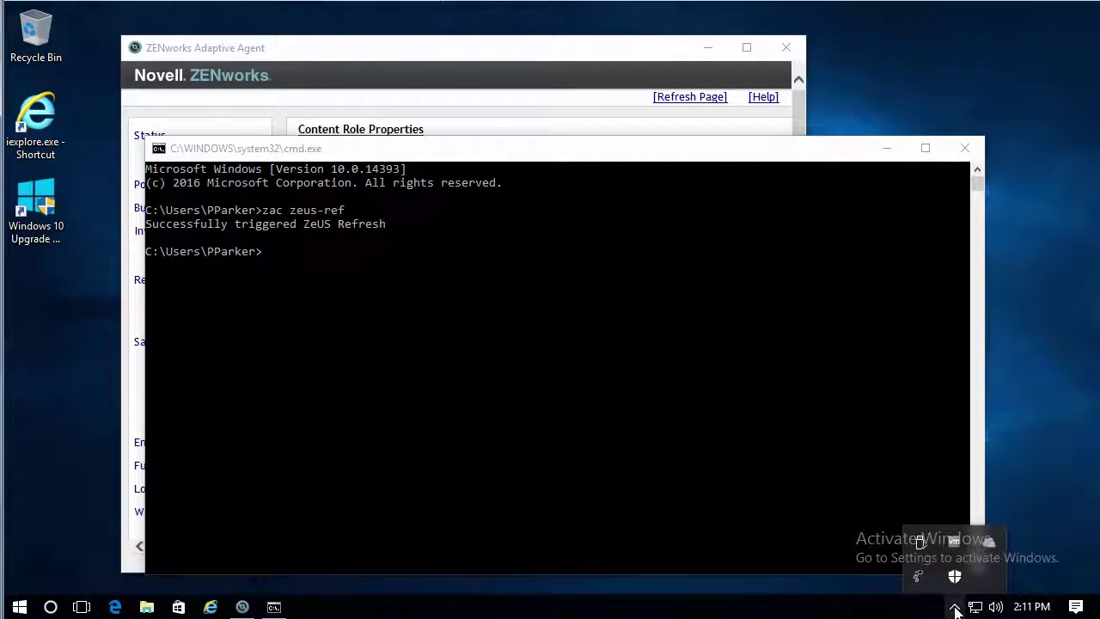
right_click(921, 576)
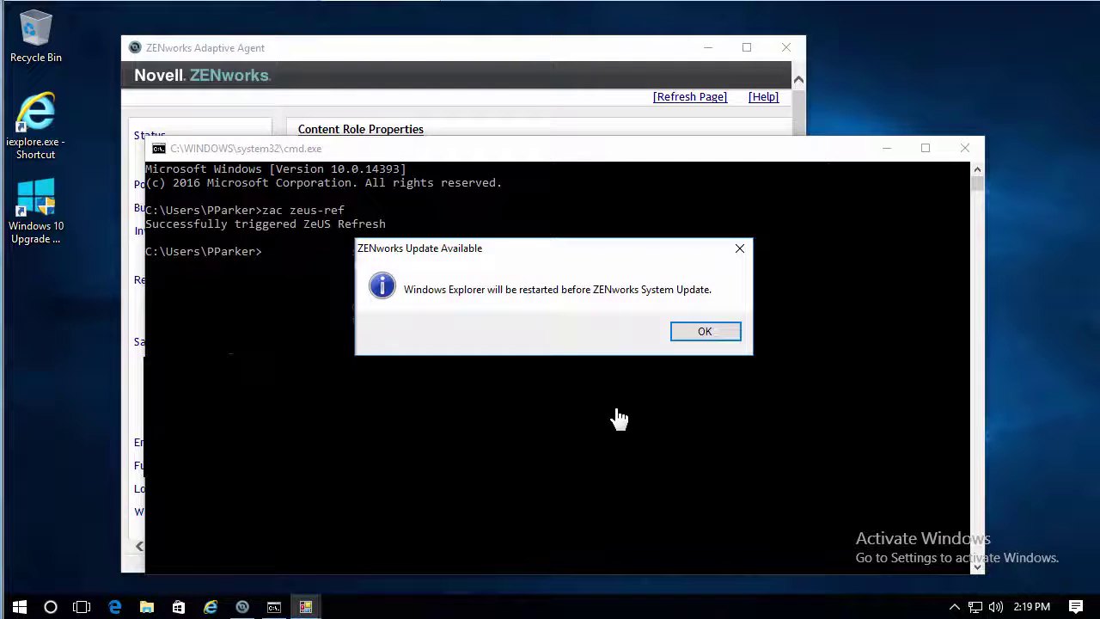
left_click(704, 337)
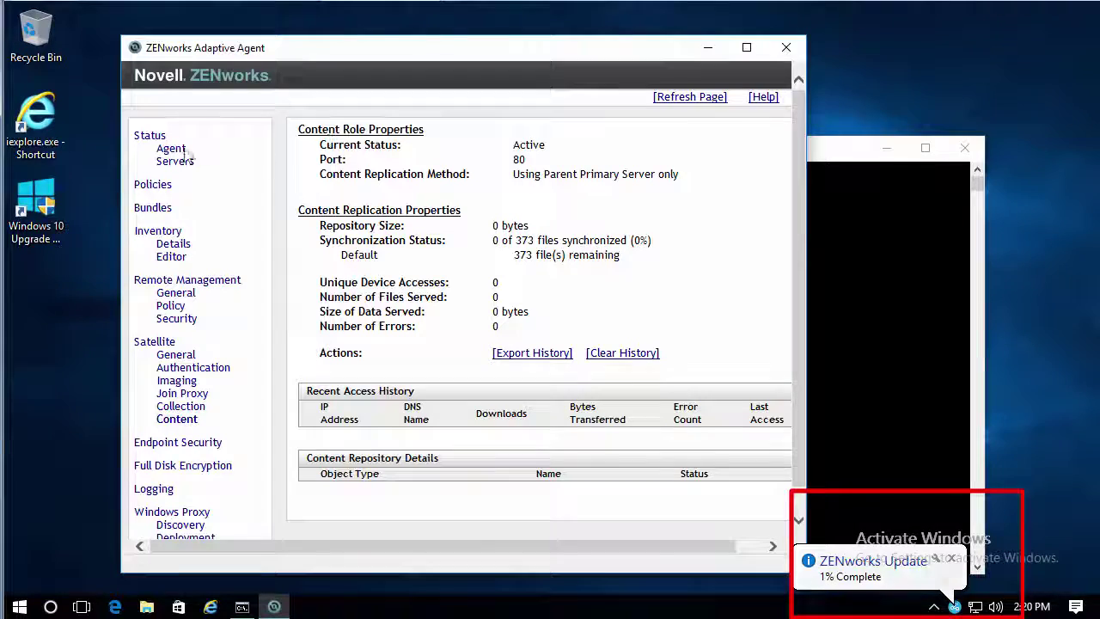
left_click(171, 153)
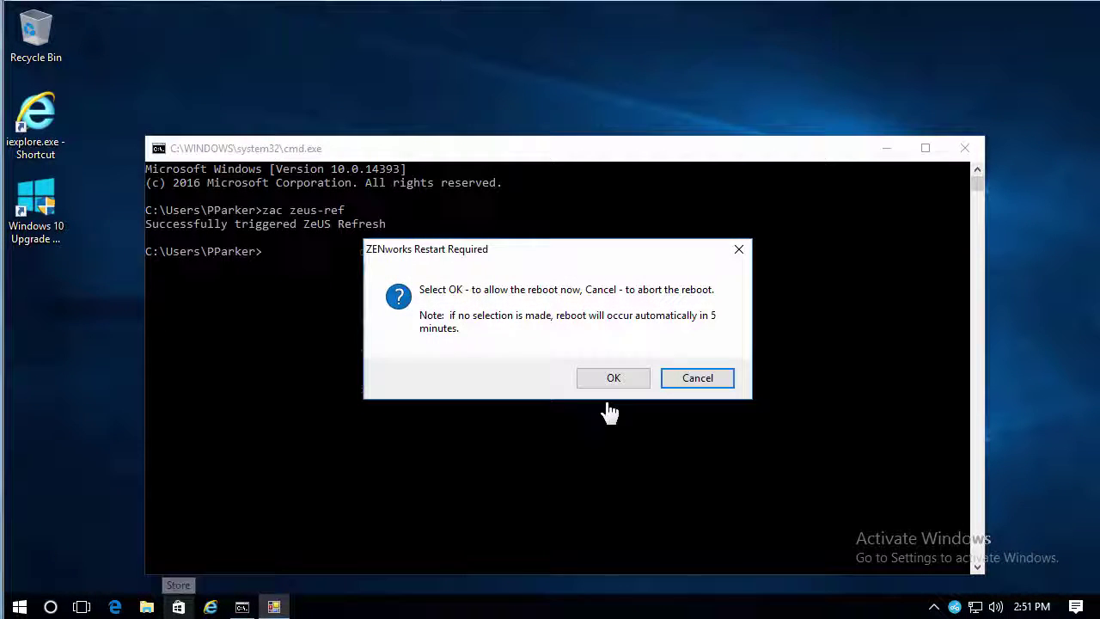
left_click(615, 379)
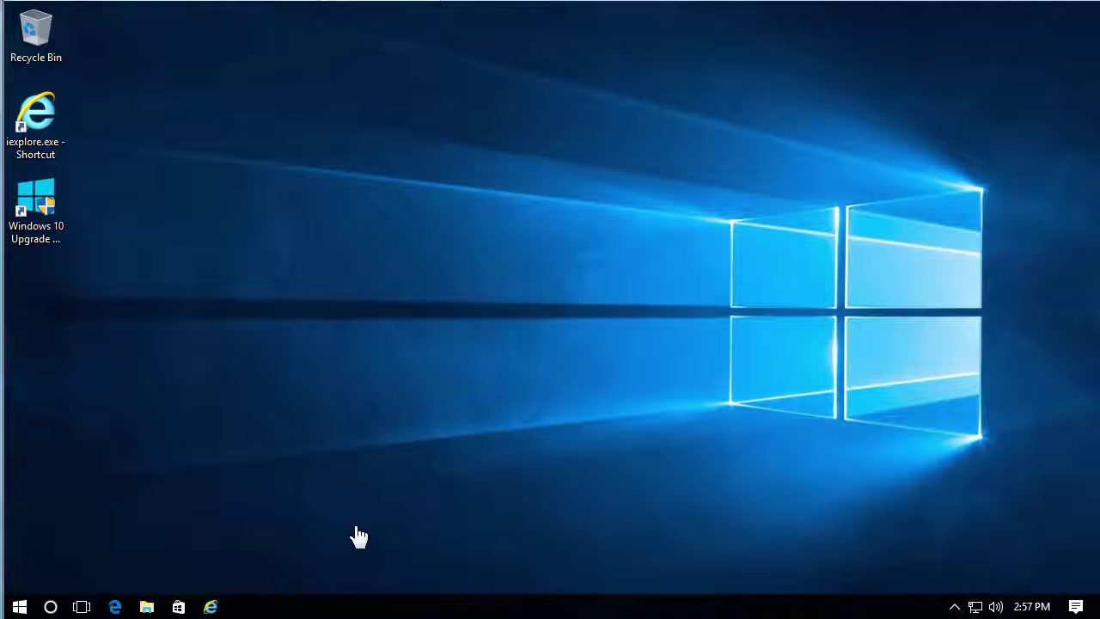
Launch the satellite's Technician Application after the reboot to examine the ZENworks Agent properties and version
left_click(954, 607)
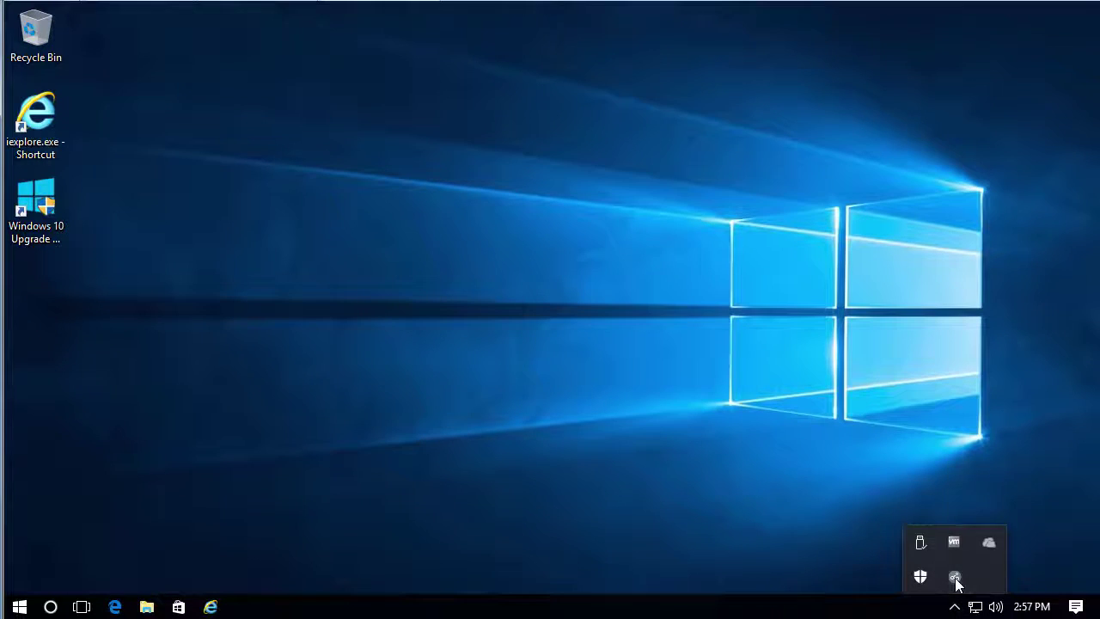
right_click(955, 578)
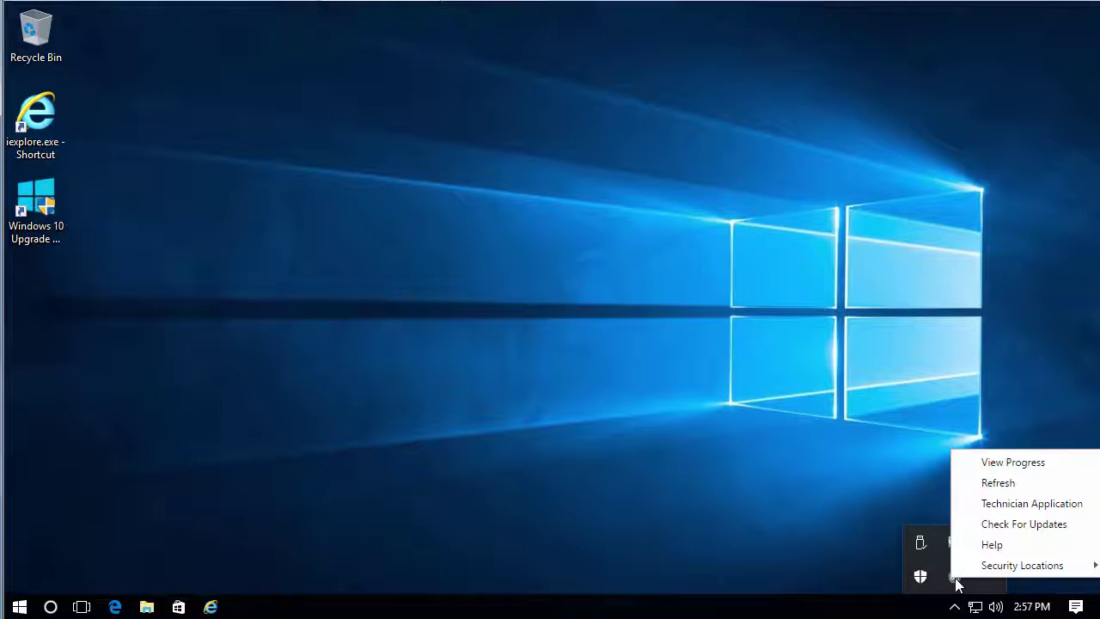
left_click(987, 504)
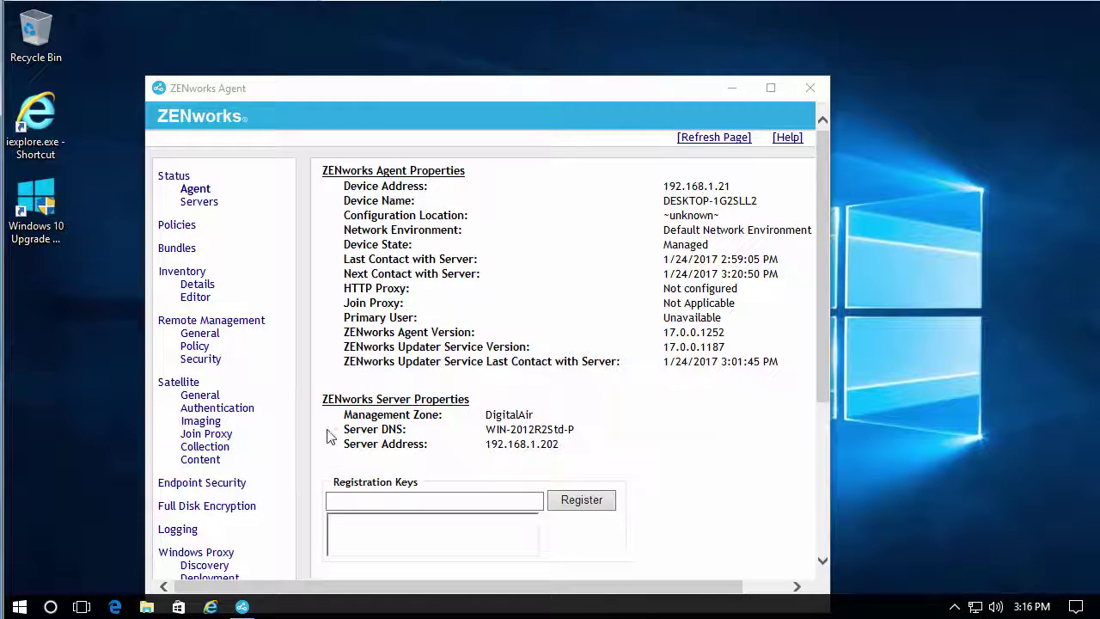
In the satellite's ZENworks Agent window, examine the Collection and Content role properties and the closest servers for each role
left_click(205, 446)
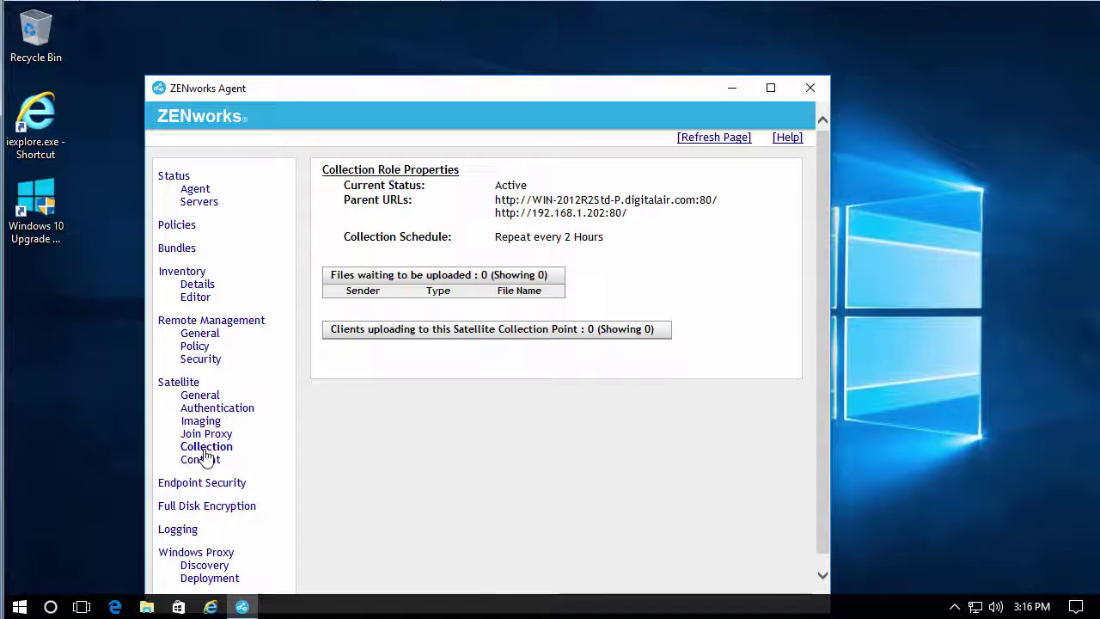
left_click(201, 463)
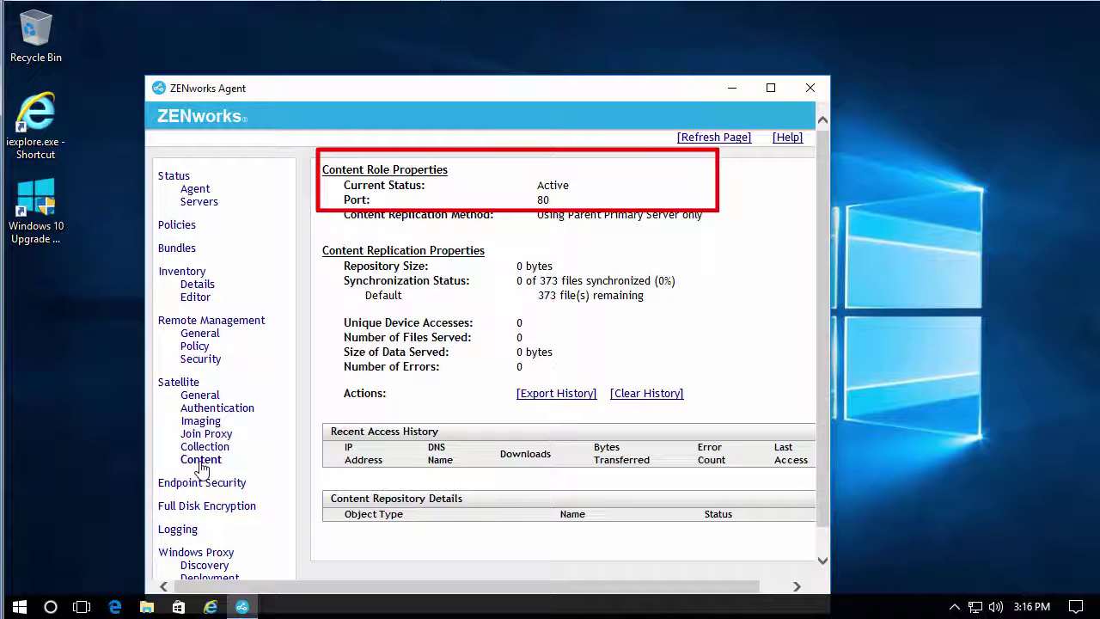
left_click(205, 203)
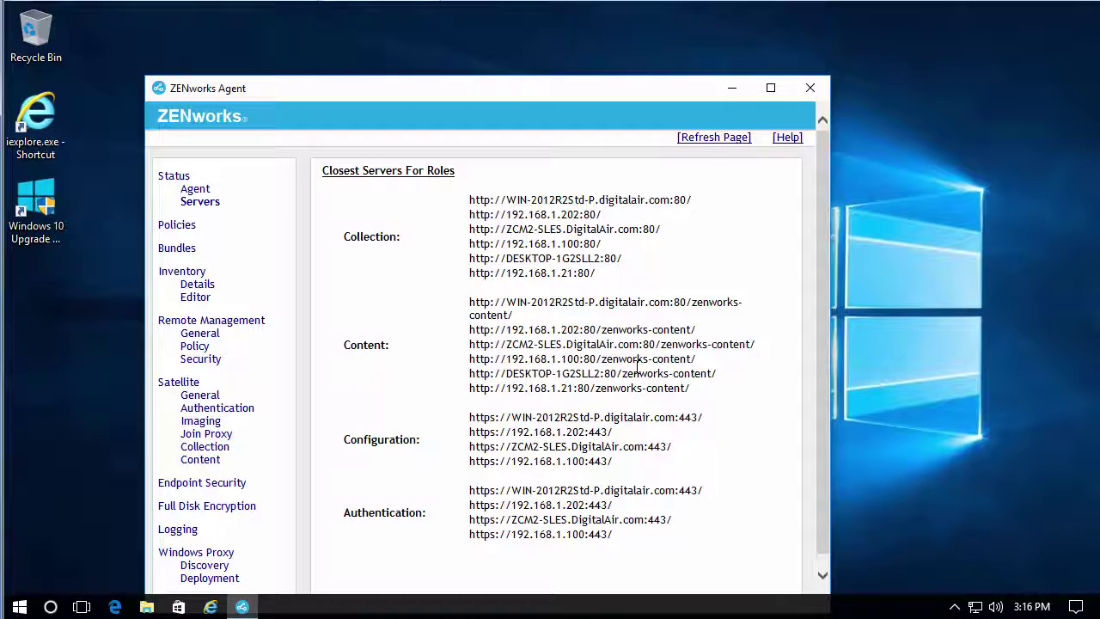
left_click_drag(602, 388, 327, 171)
left_click(602, 391)
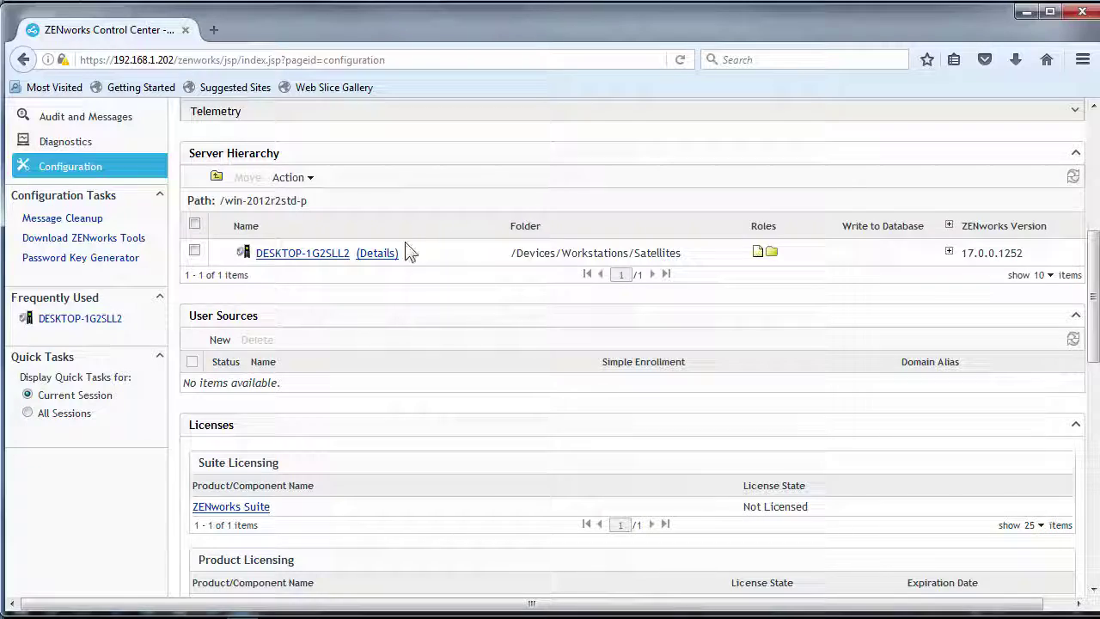
Switch to ZENworks Control Center and show the zone's system updates to review the ZENworks 2017 deployment status
scroll(395, 258, "up", 5)
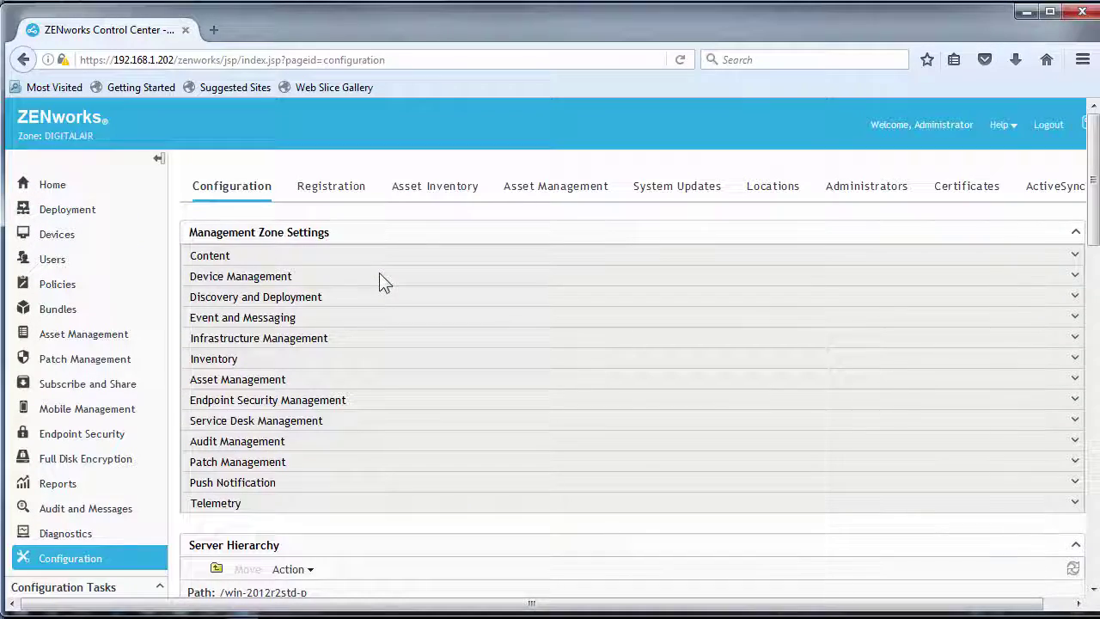
left_click(642, 189)
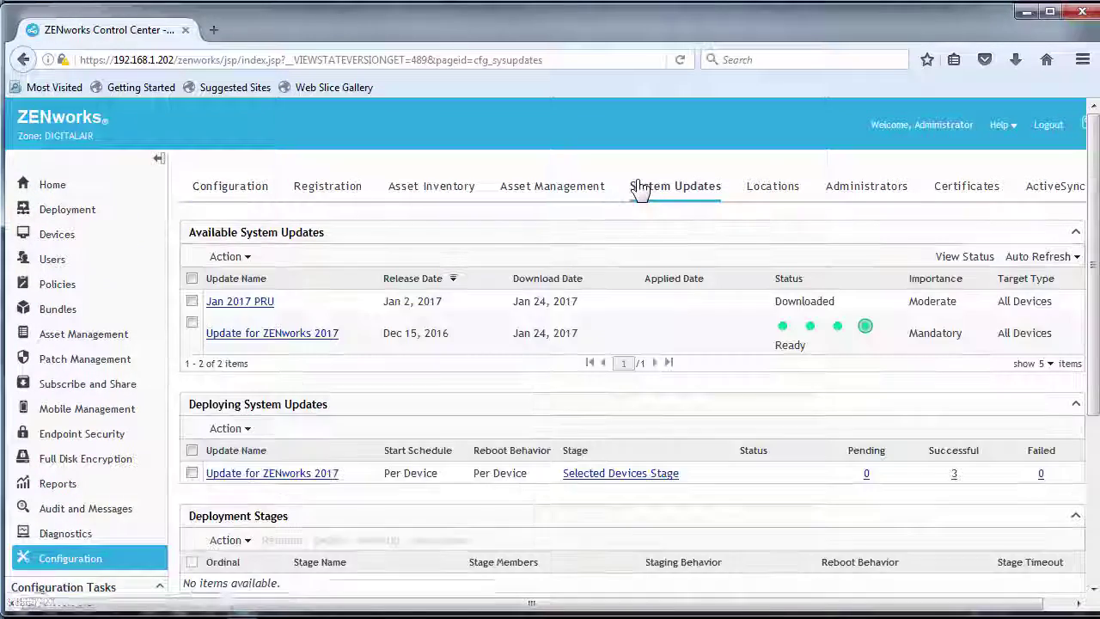